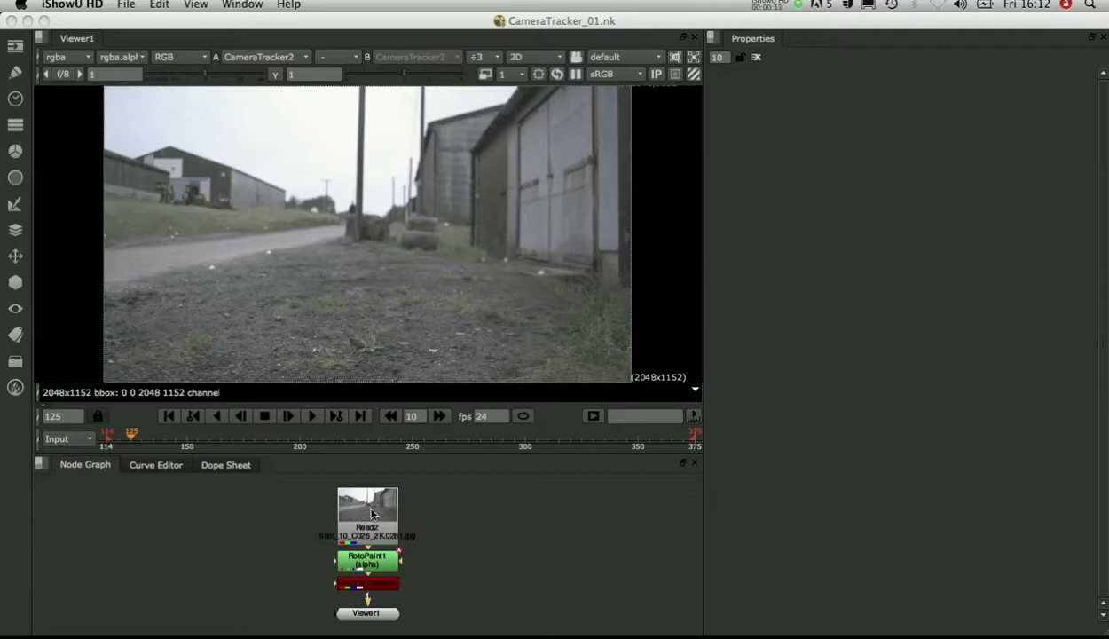
# Play the clip and review its camera movement and moving actor at several frames, ending on frame 191.
pyautogui.click(312, 417)
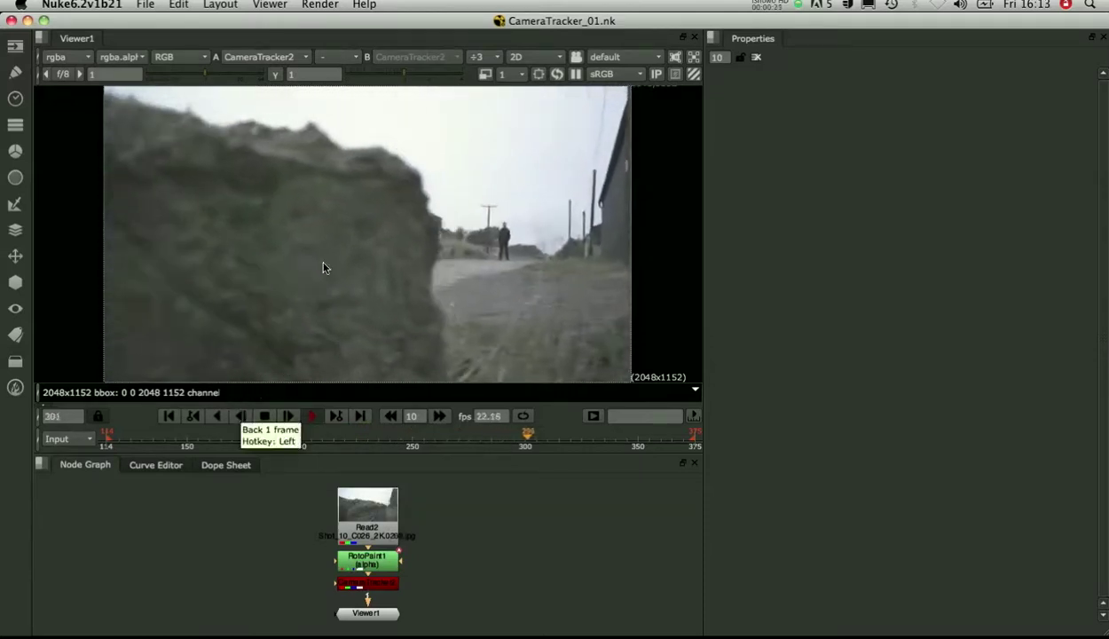
pyautogui.click(311, 417)
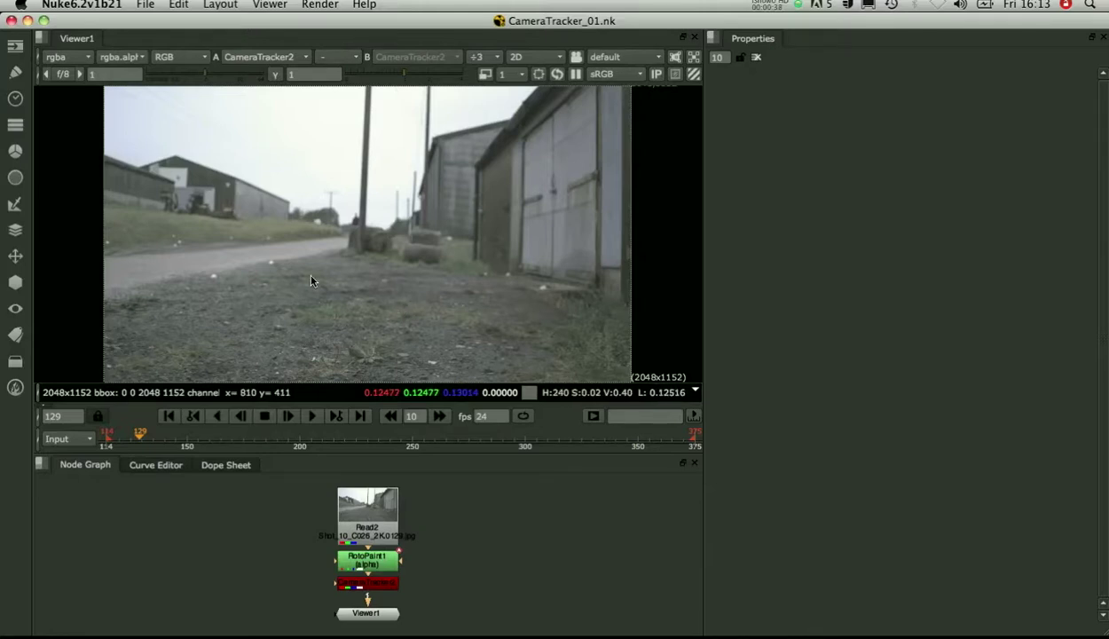
pyautogui.click(165, 435)
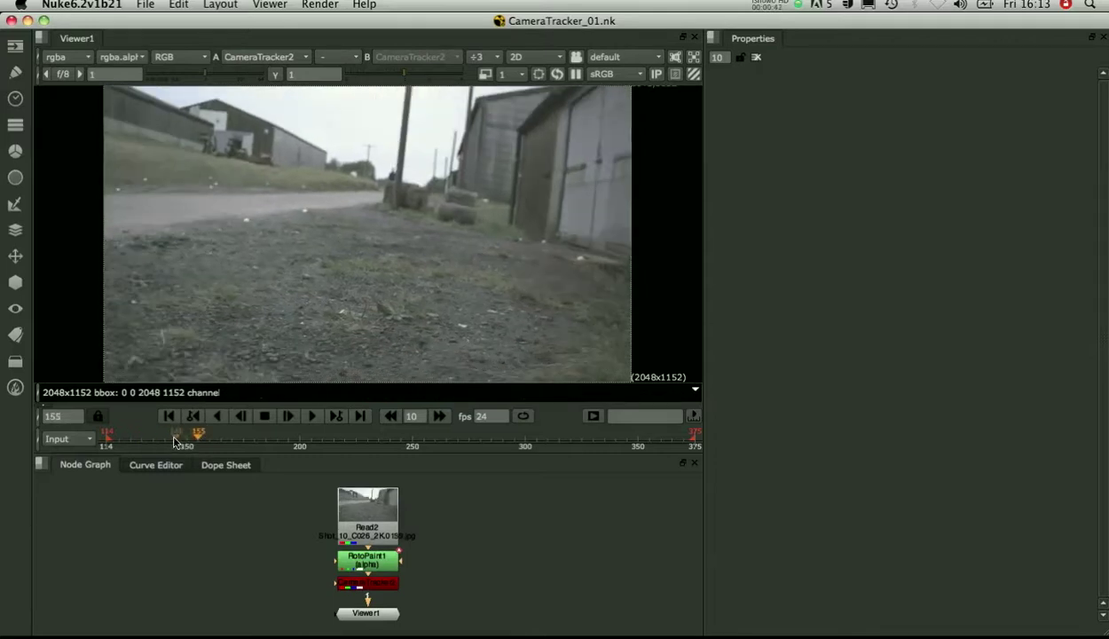
pyautogui.click(163, 437)
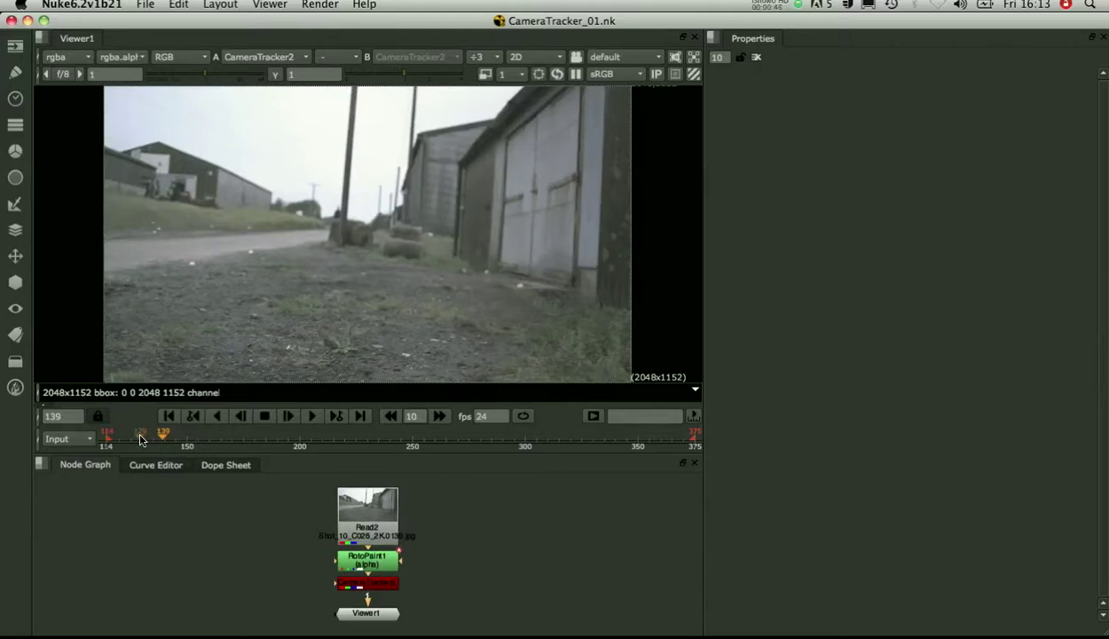
pyautogui.click(162, 438)
pyautogui.click(279, 437)
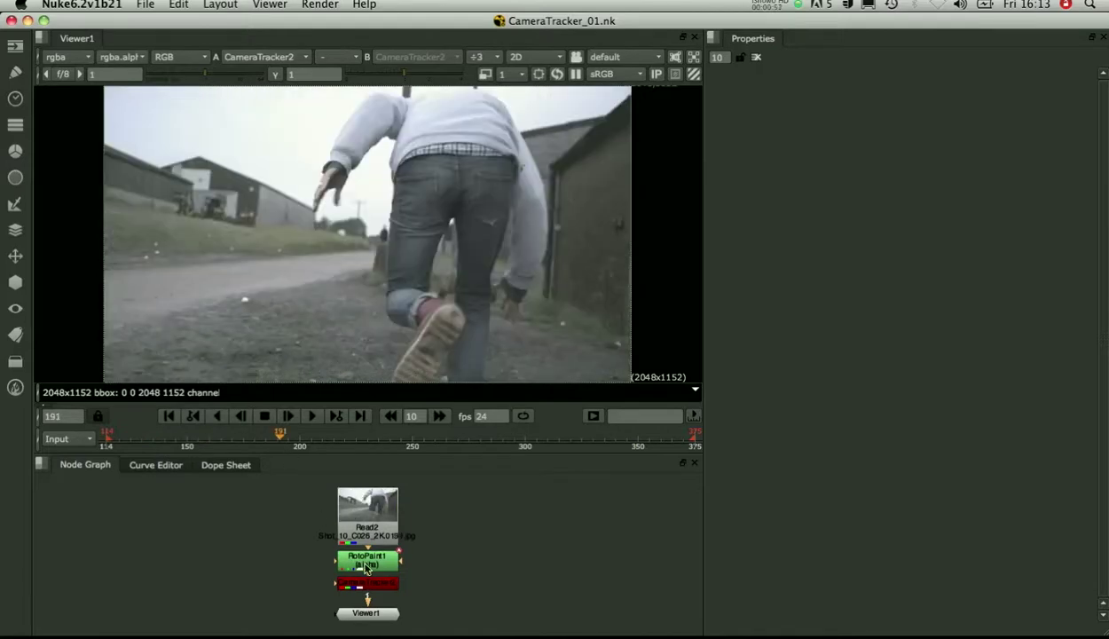
# Open the RotoPaint1 settings, review the animated matte shape around the runner through the shot, and close the settings.
pyautogui.doubleClick(367, 567)
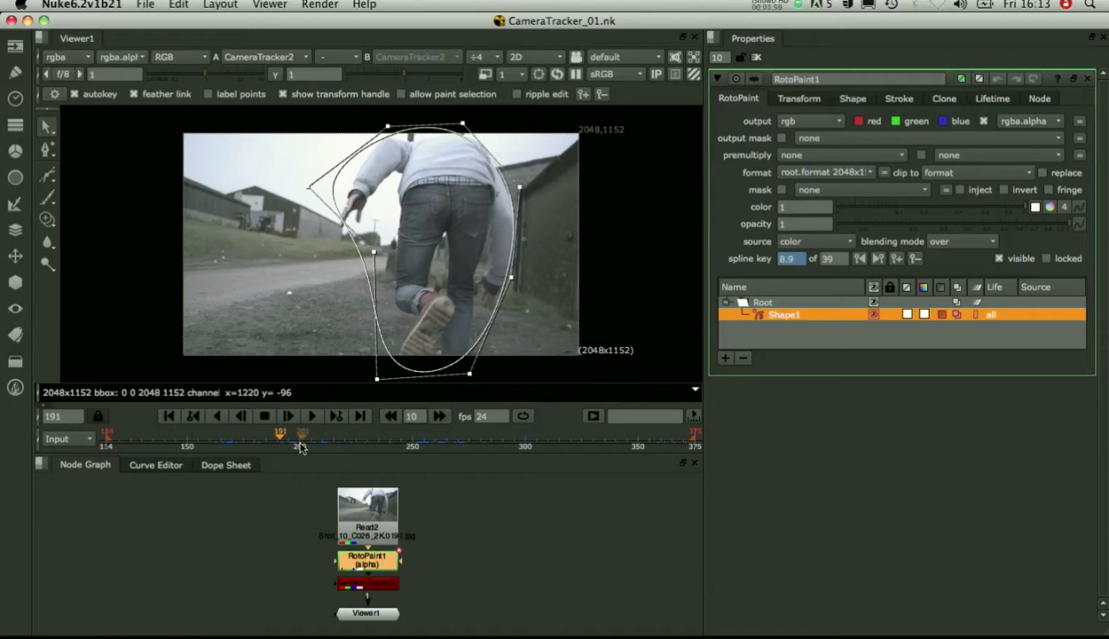
pyautogui.moveTo(299, 446); pyautogui.dragTo(667, 444)
pyautogui.moveTo(425, 445); pyautogui.dragTo(241, 443)
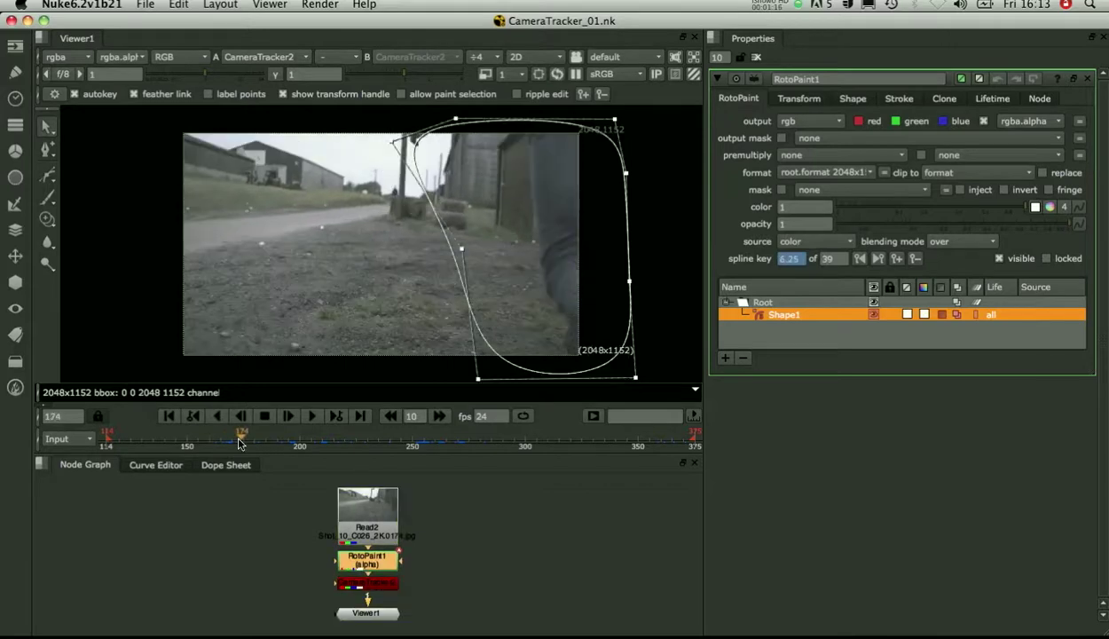
pyautogui.click(1087, 78)
pyautogui.press('f')
# Set the Mask of the CameraTracker2 node to Source Alpha and go to frame 205.
pyautogui.doubleClick(378, 584)
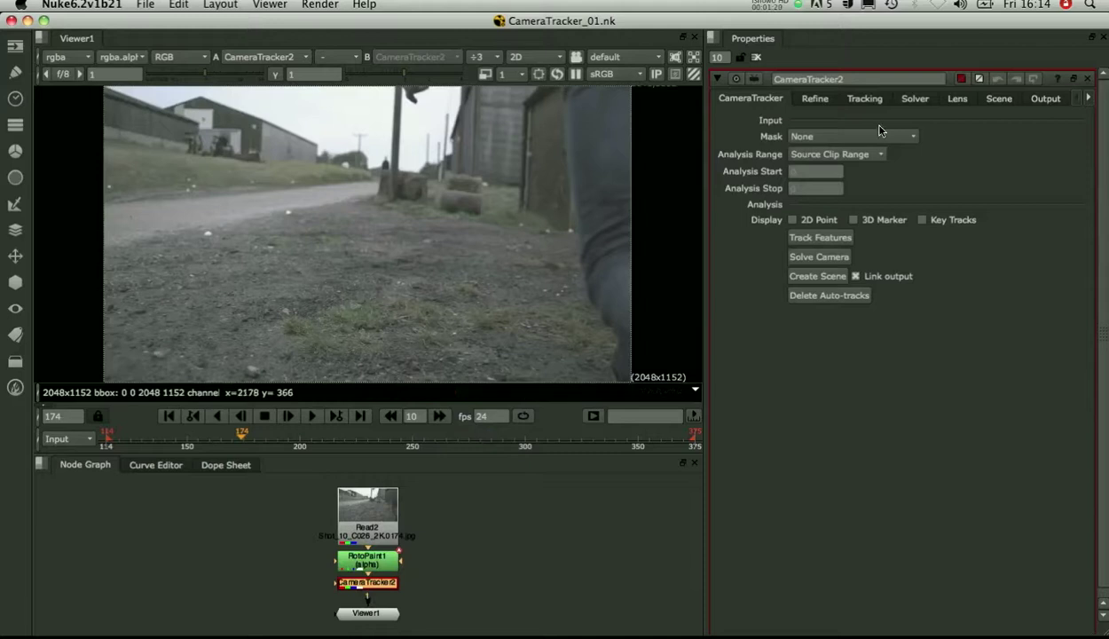
pyautogui.click(874, 135)
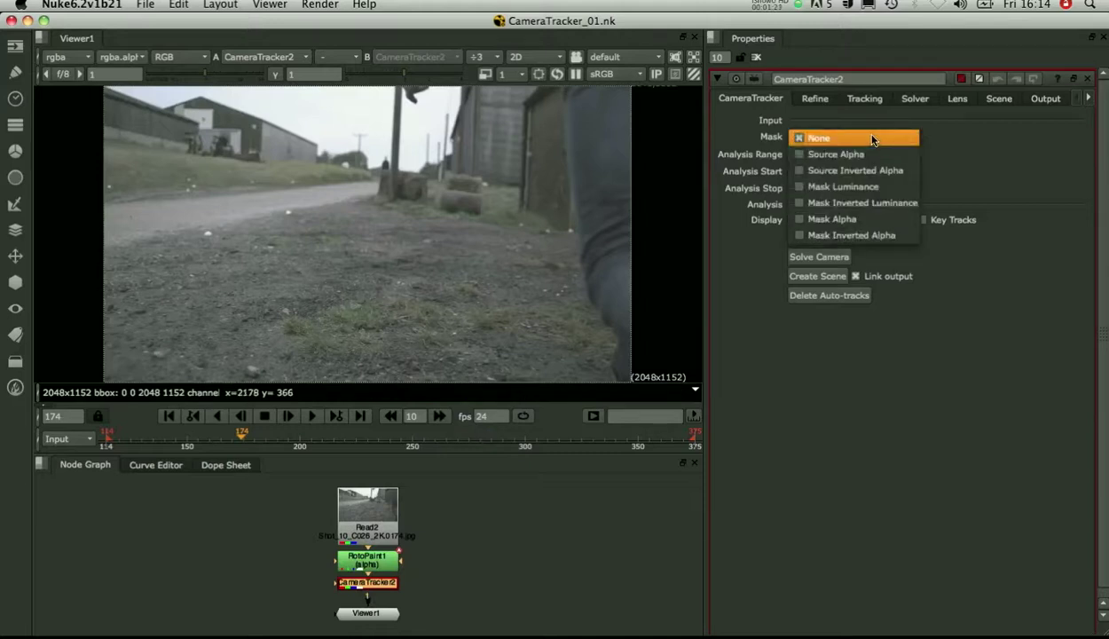
pyautogui.click(852, 153)
pyautogui.click(317, 444)
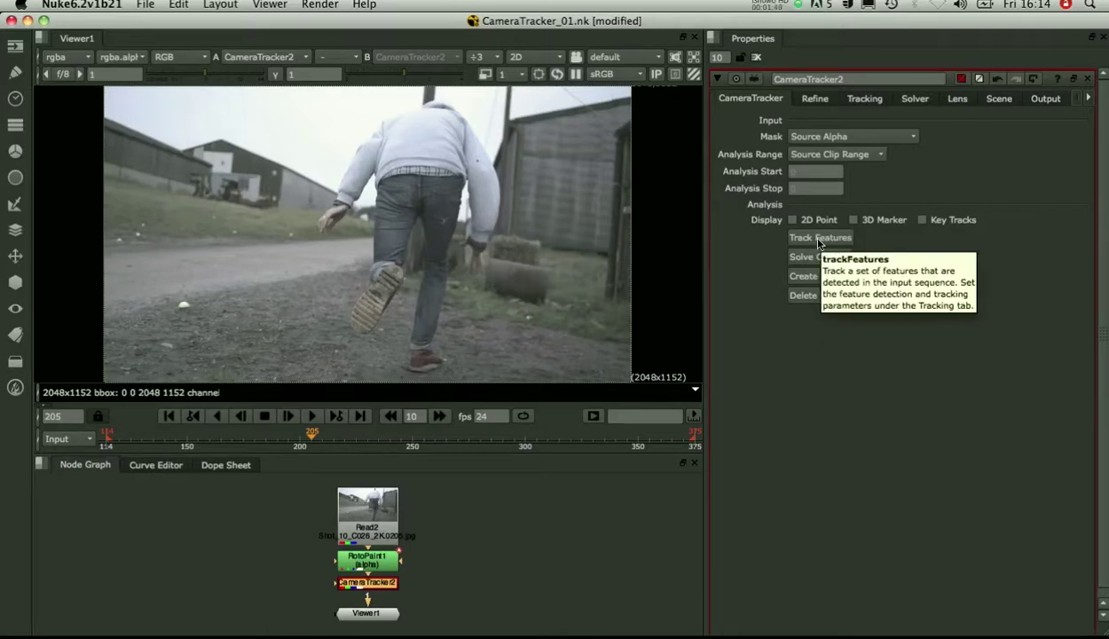
# Preview the tracker's detected features and check how they are distributed from frame 148 to frame 281.
pyautogui.click(857, 100)
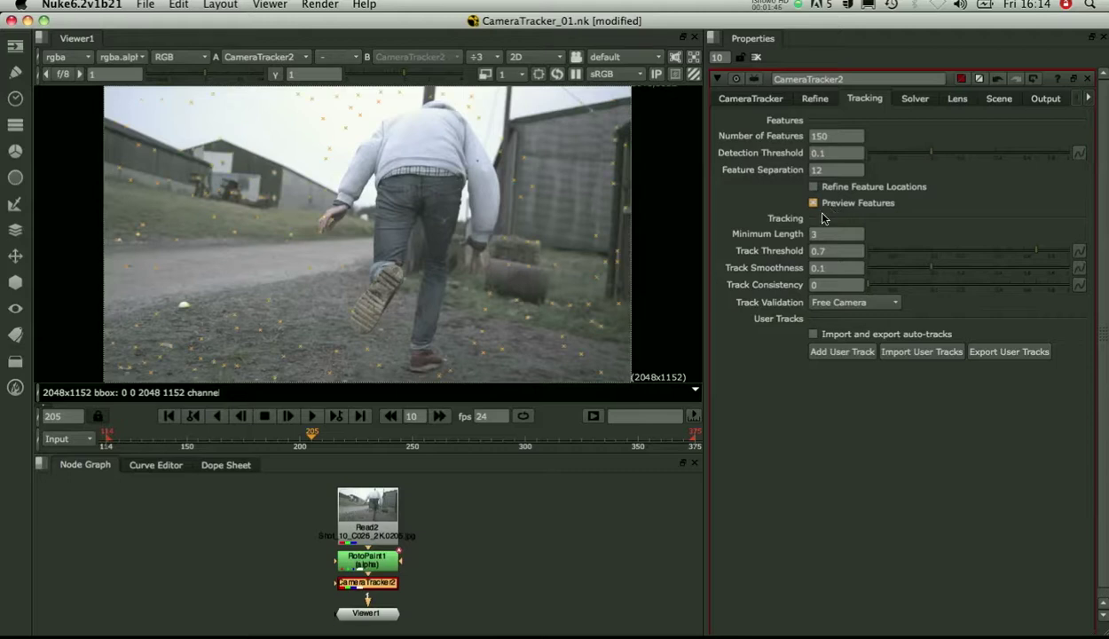
pyautogui.click(181, 444)
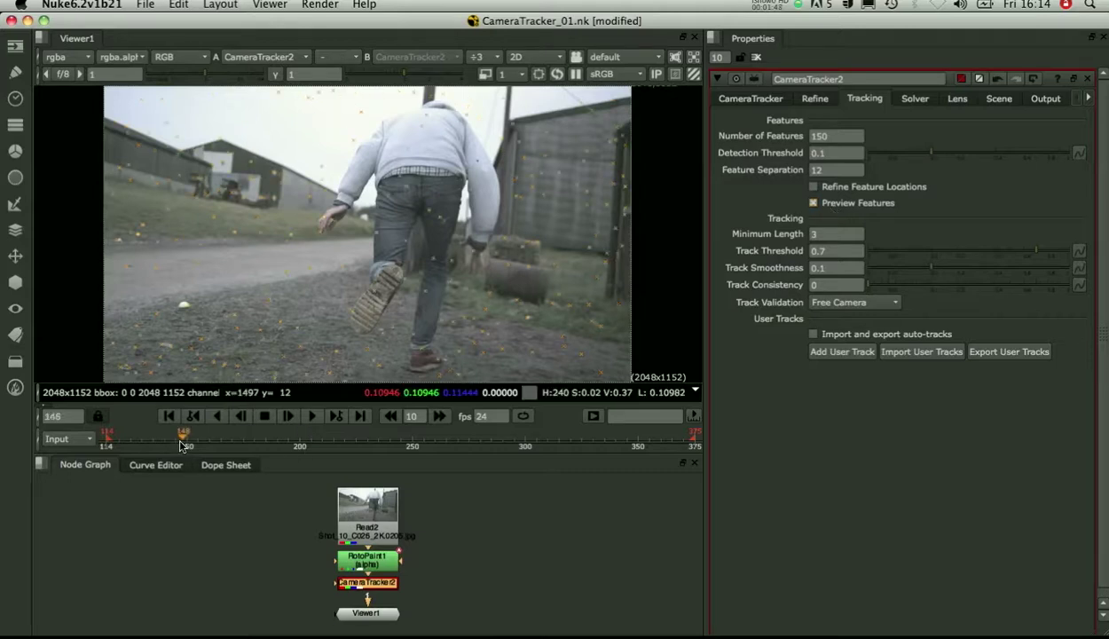
pyautogui.click(226, 444)
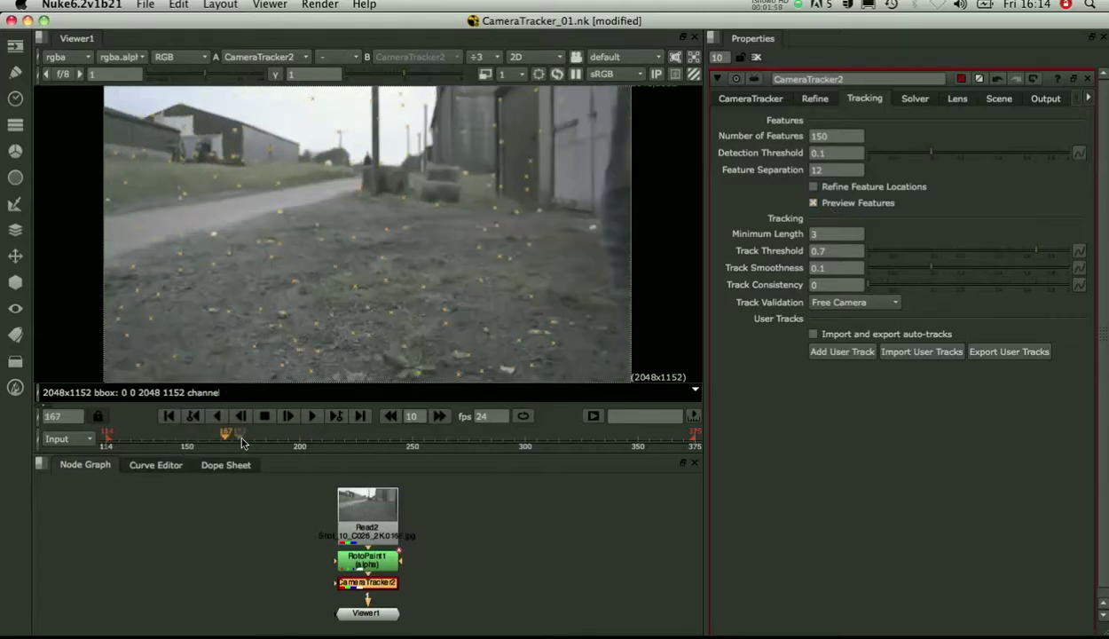
pyautogui.click(258, 444)
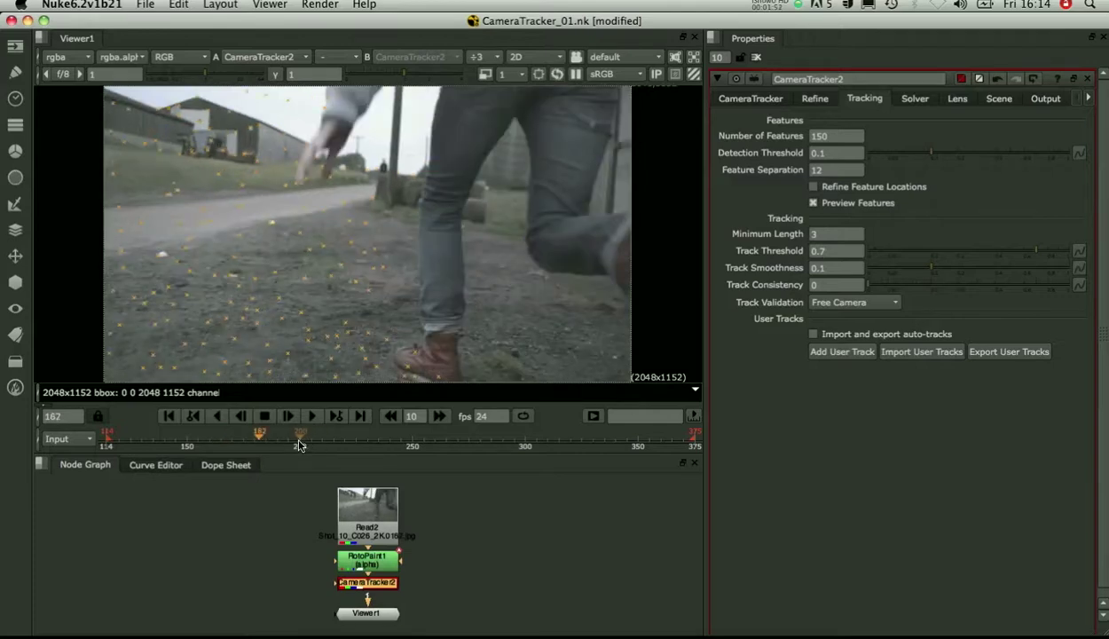
pyautogui.click(299, 444)
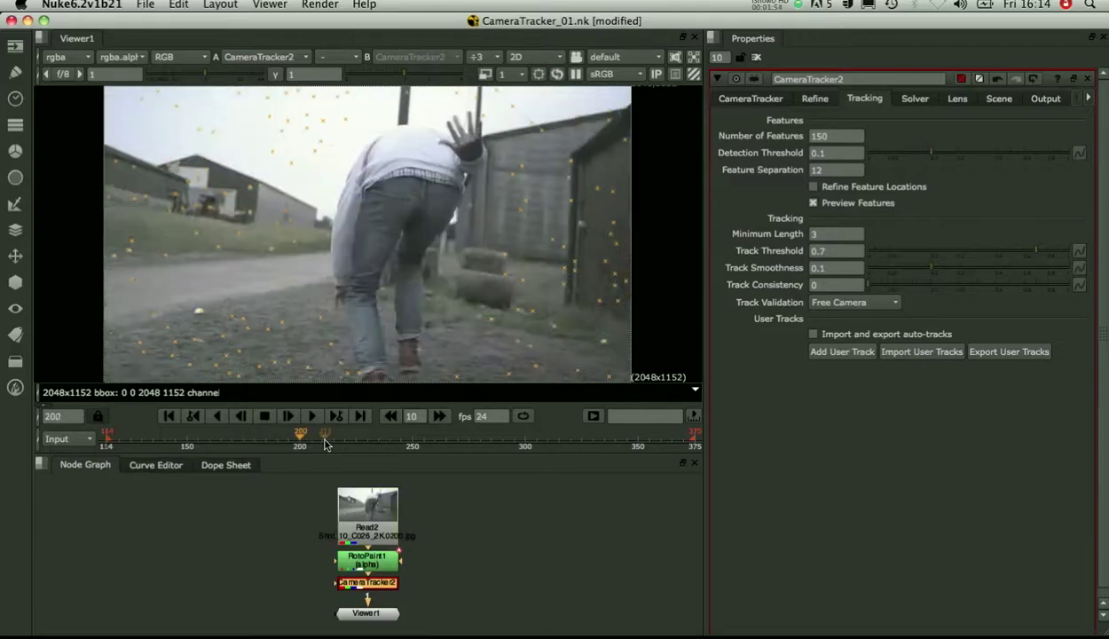
pyautogui.click(325, 444)
pyautogui.click(367, 443)
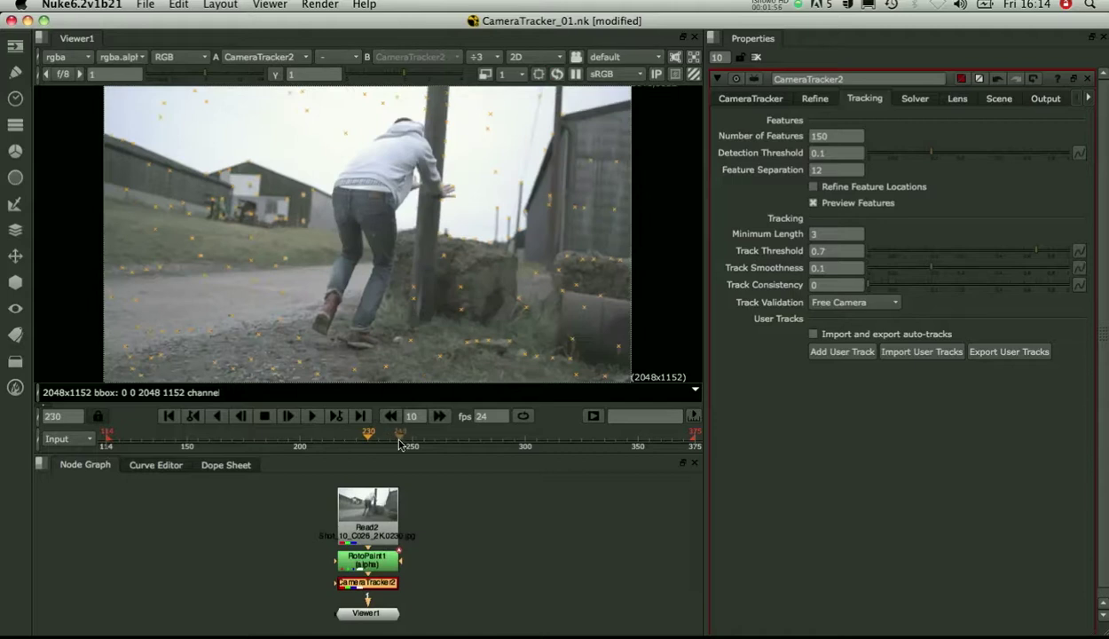
pyautogui.click(400, 444)
pyautogui.click(435, 444)
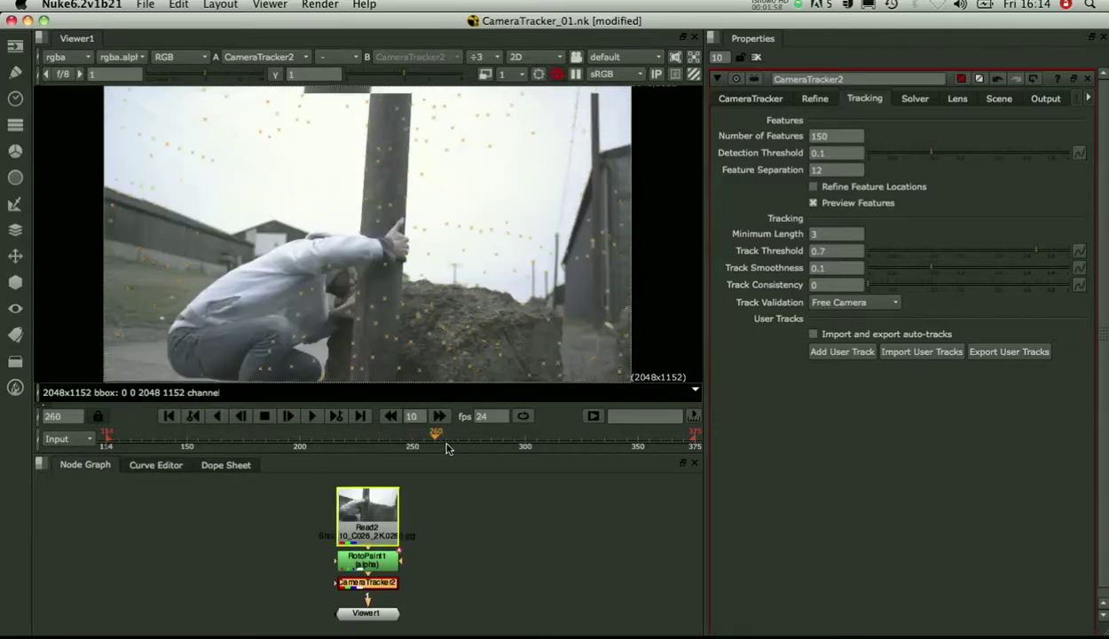
pyautogui.click(483, 443)
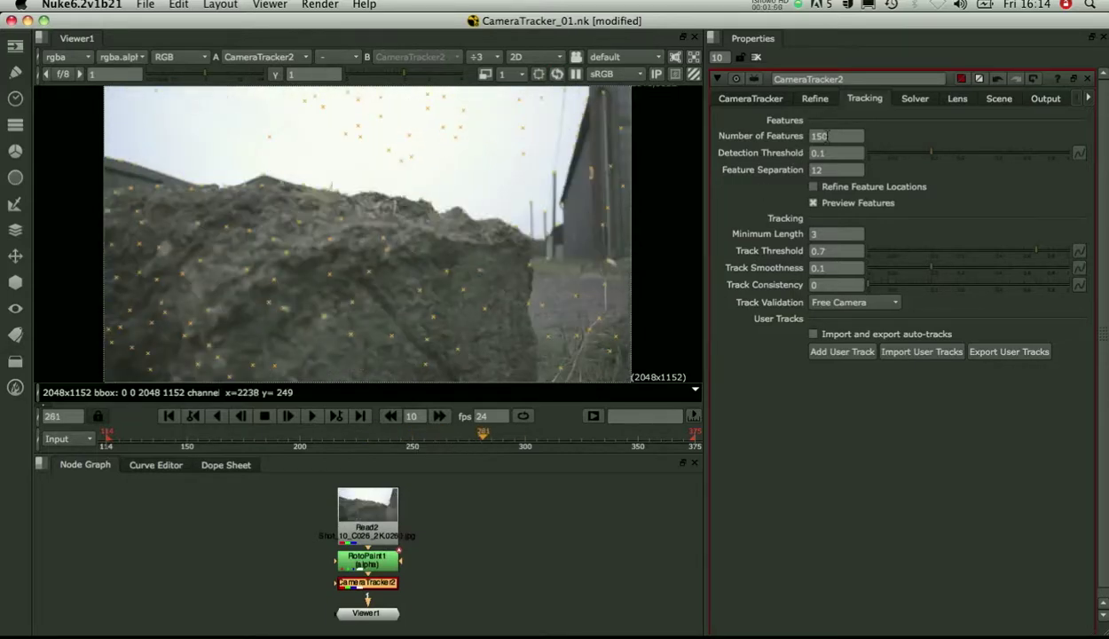
# Try a Detection Threshold of 0.36 and check the previewed features at frames 294 and 306.
pyautogui.moveTo(841, 135); pyautogui.dragTo(801, 137)
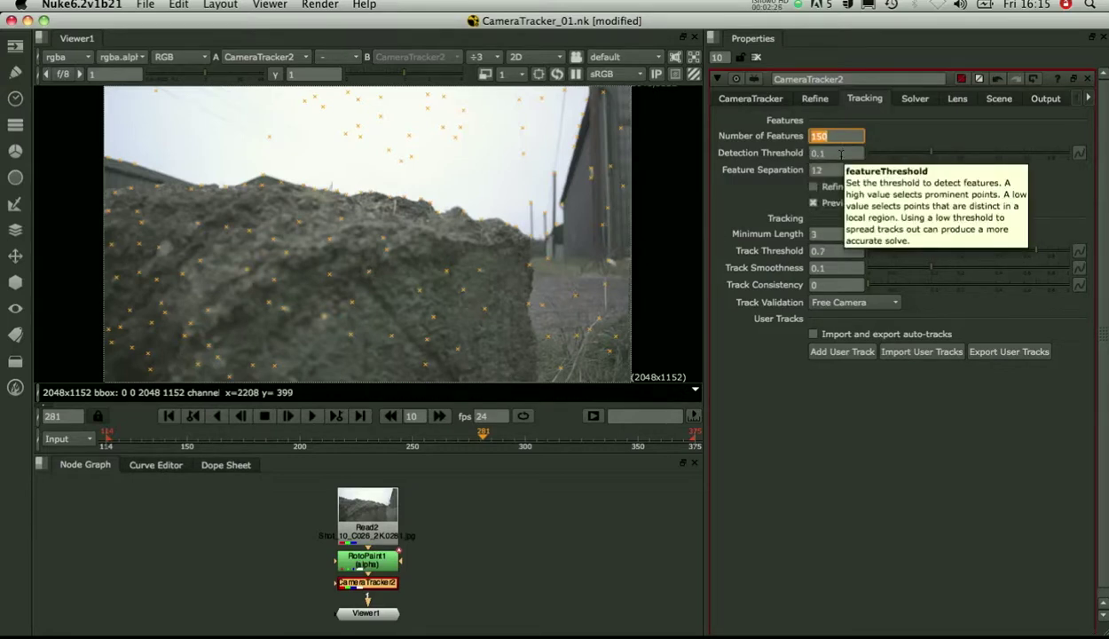
pyautogui.click(840, 155)
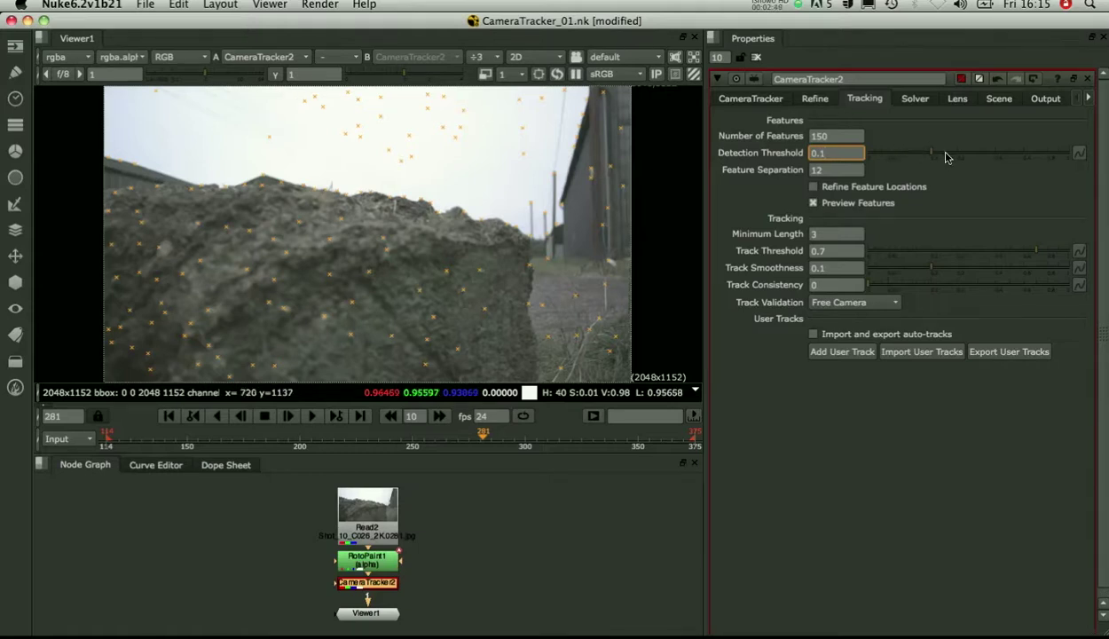
pyautogui.write('5')
pyautogui.press('Return')
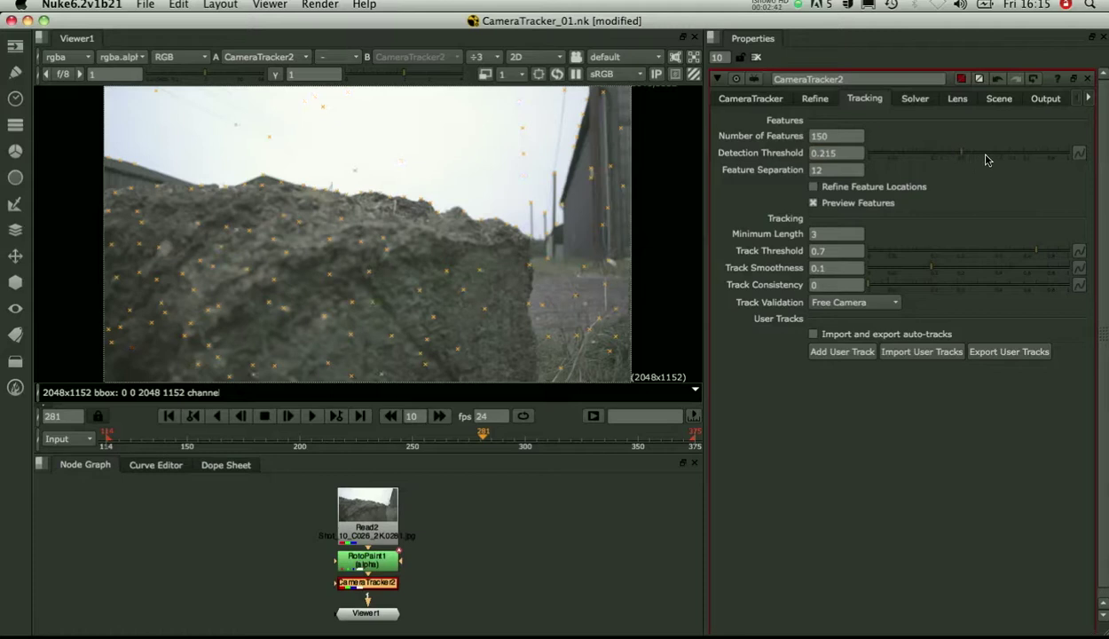
pyautogui.moveTo(964, 153); pyautogui.dragTo(988, 153)
pyautogui.click(514, 448)
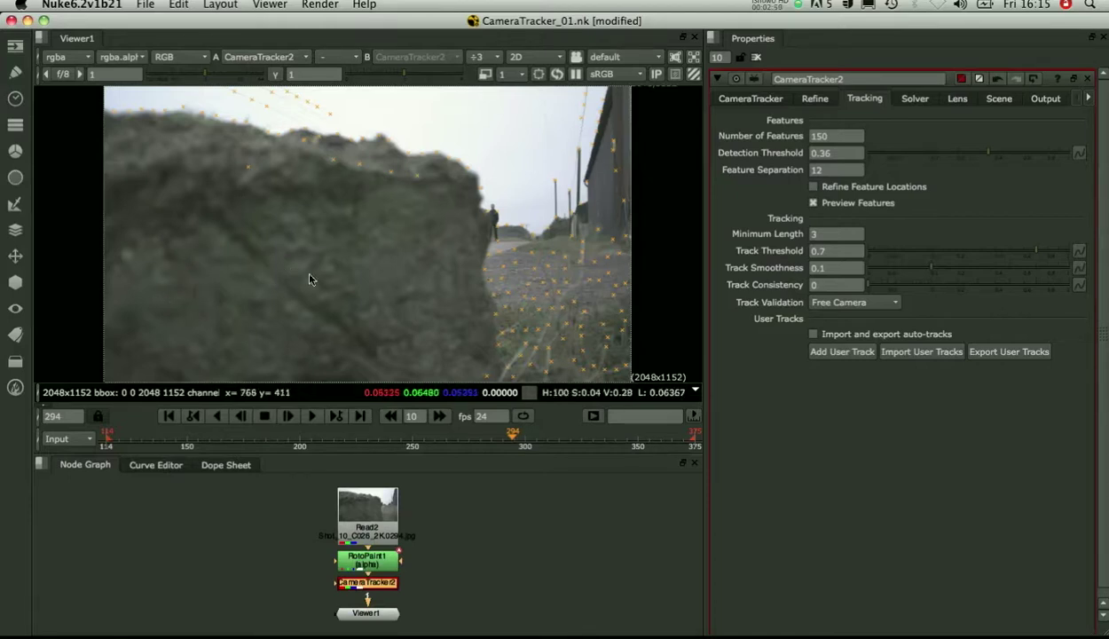
pyautogui.click(517, 441)
pyautogui.moveTo(516, 441); pyautogui.dragTo(540, 443)
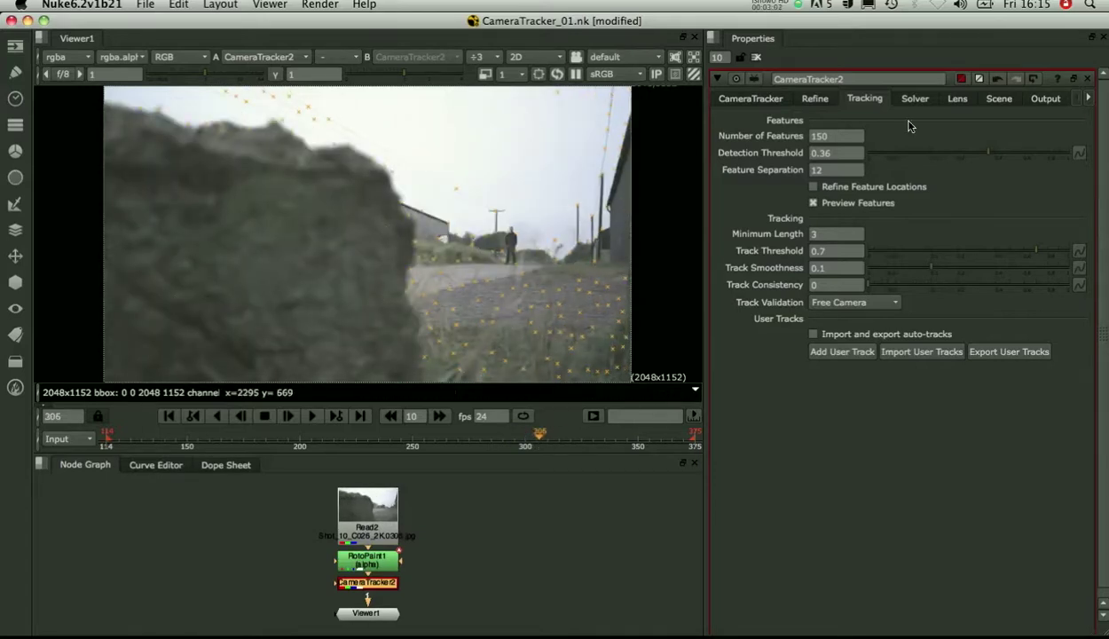
# Set the Detection Threshold to 0.01 and check the previewed features at frames 134, 198 and 290.
pyautogui.click(905, 154)
pyautogui.moveTo(892, 157); pyautogui.dragTo(892, 153)
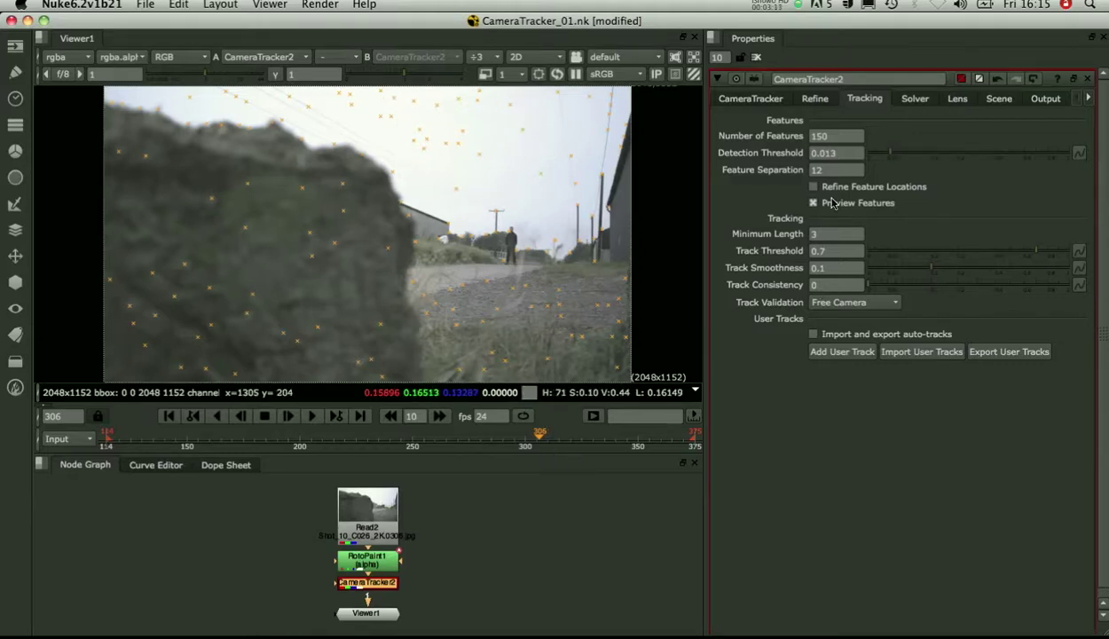
pyautogui.click(853, 153)
pyautogui.click(823, 169)
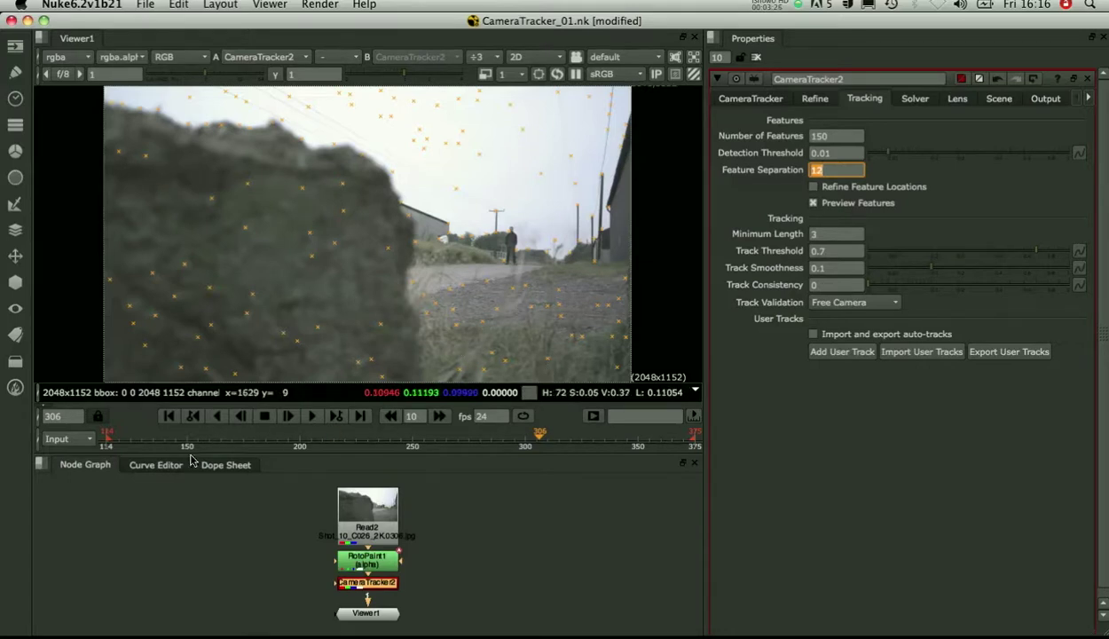
pyautogui.click(218, 440)
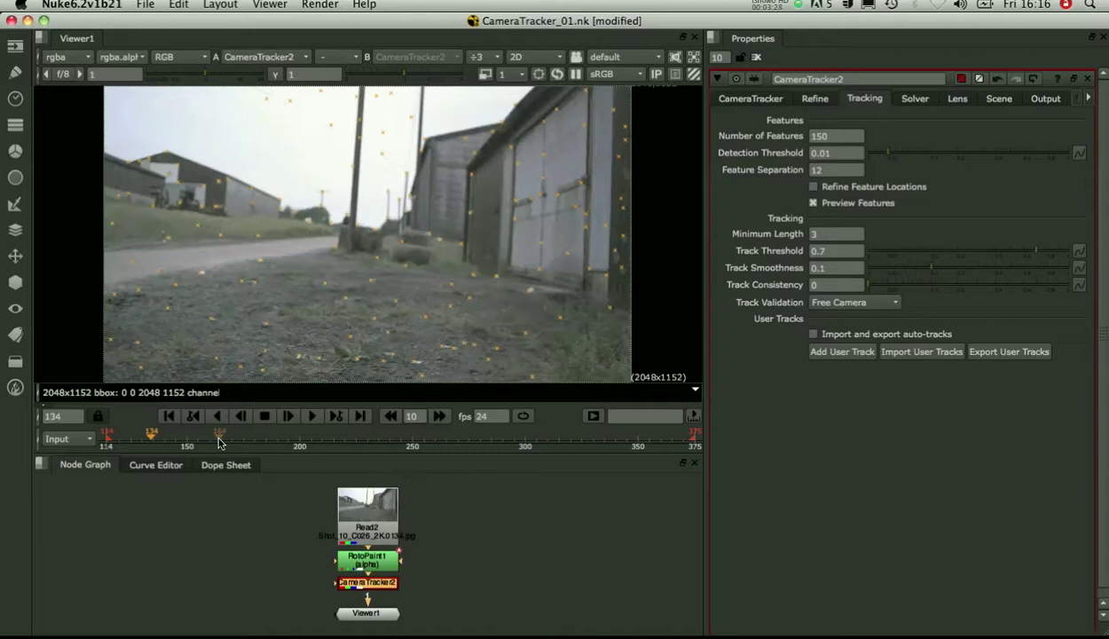
pyautogui.click(297, 439)
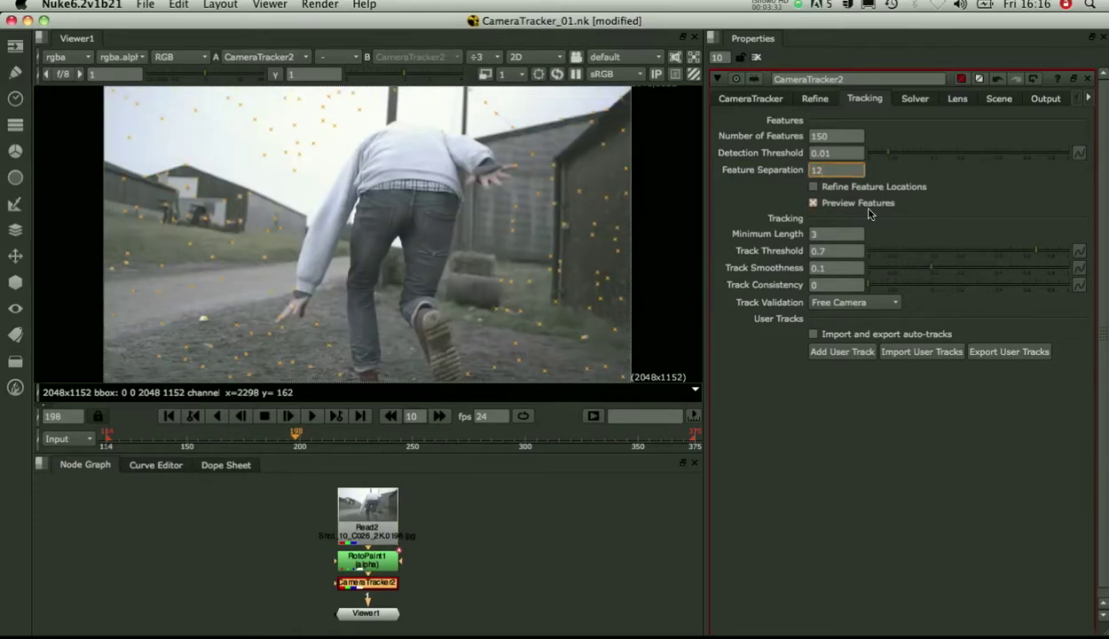
pyautogui.click(503, 435)
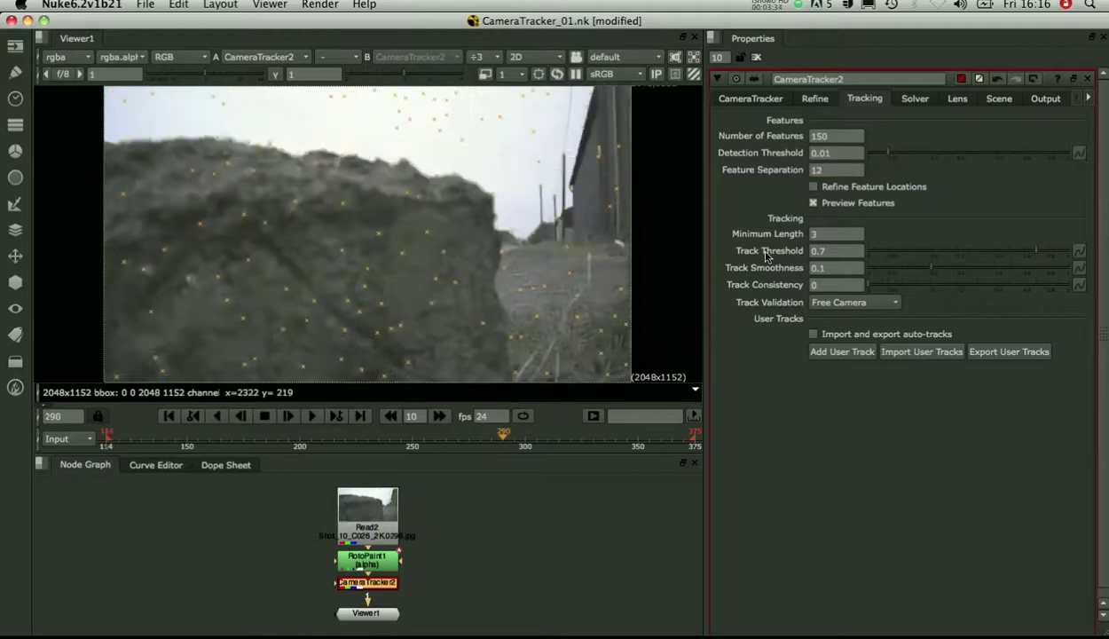
# Turn off Preview Features and run Track Features over the source clip range.
pyautogui.click(813, 202)
pyautogui.moveTo(826, 285)
pyautogui.click(829, 252)
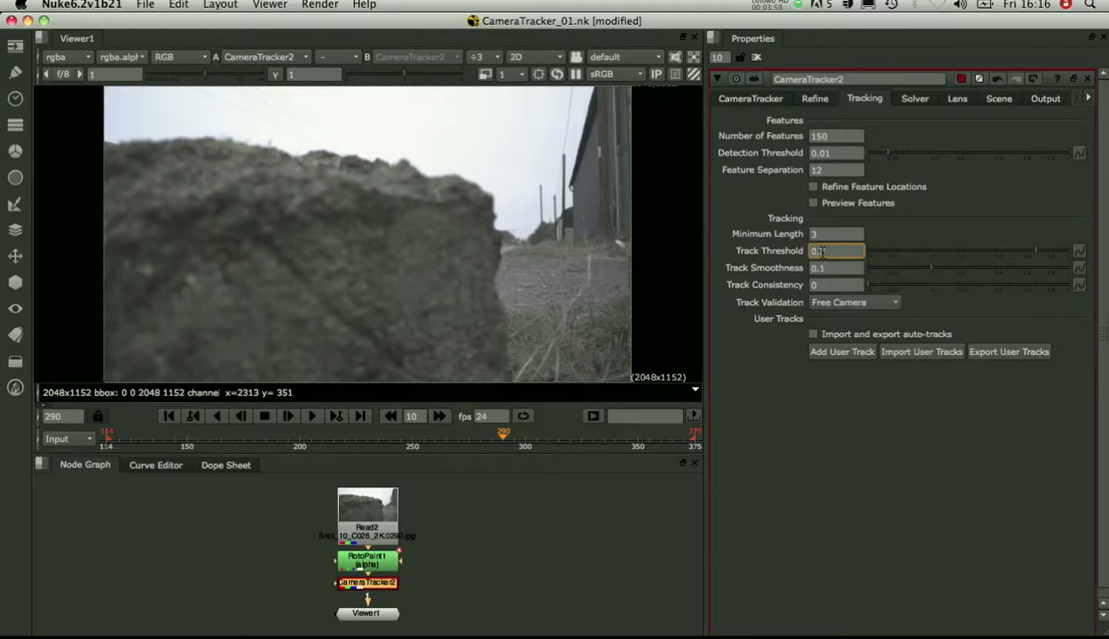
pyautogui.moveTo(821, 252); pyautogui.dragTo(808, 255)
pyautogui.click(725, 99)
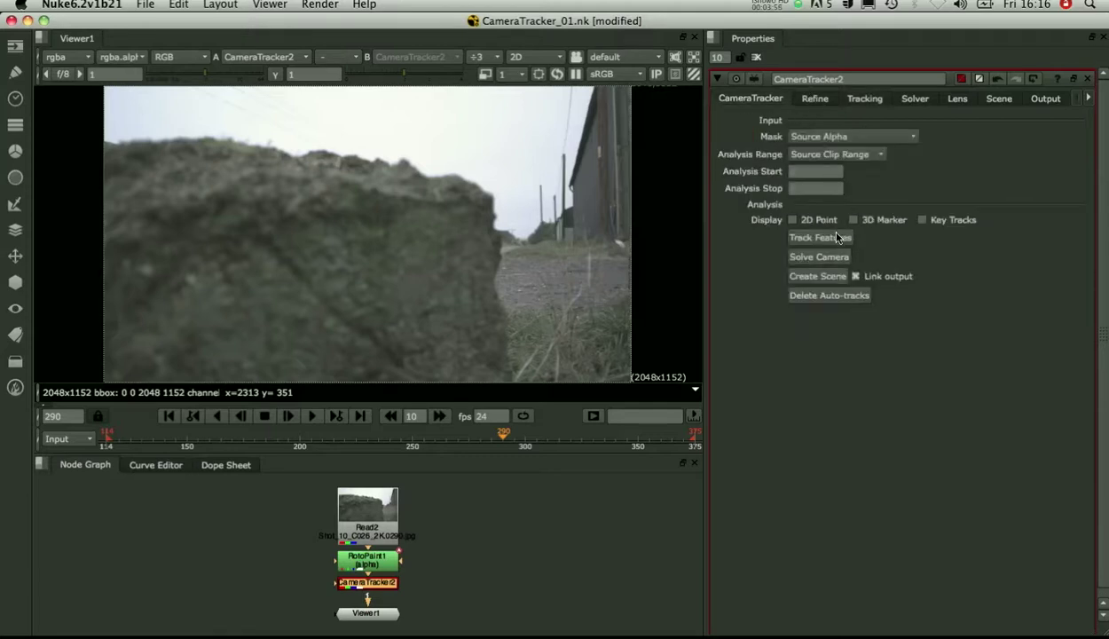
pyautogui.click(836, 236)
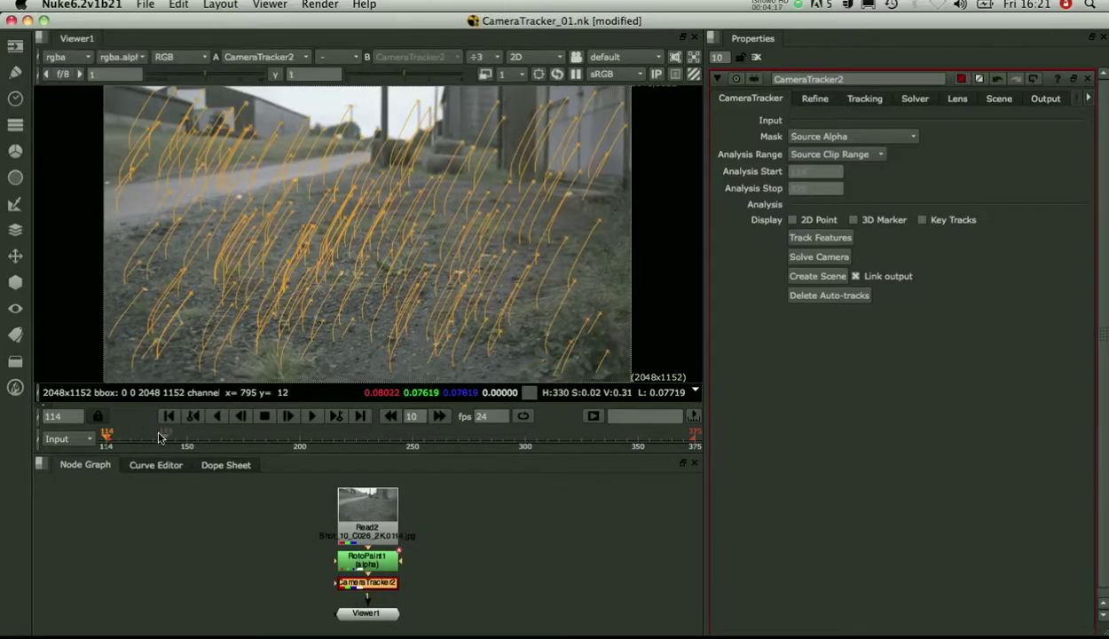
# Review the feature tracks up to frame 285 and delete the stray tracks in the sky there.
pyautogui.moveTo(132, 446); pyautogui.dragTo(383, 440)
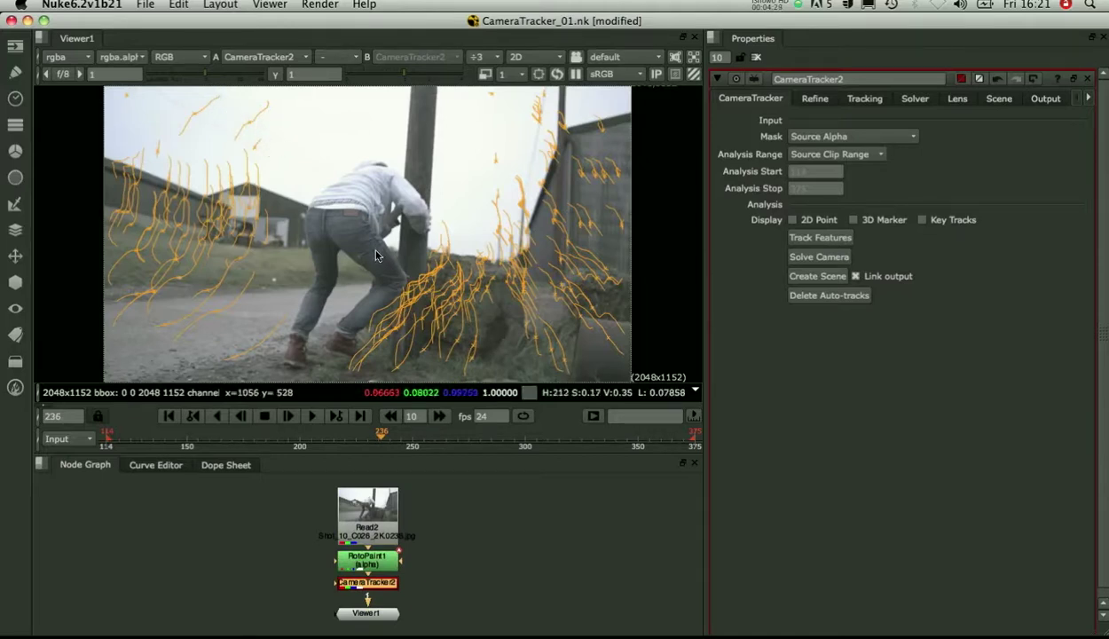
pyautogui.moveTo(413, 439); pyautogui.dragTo(492, 444)
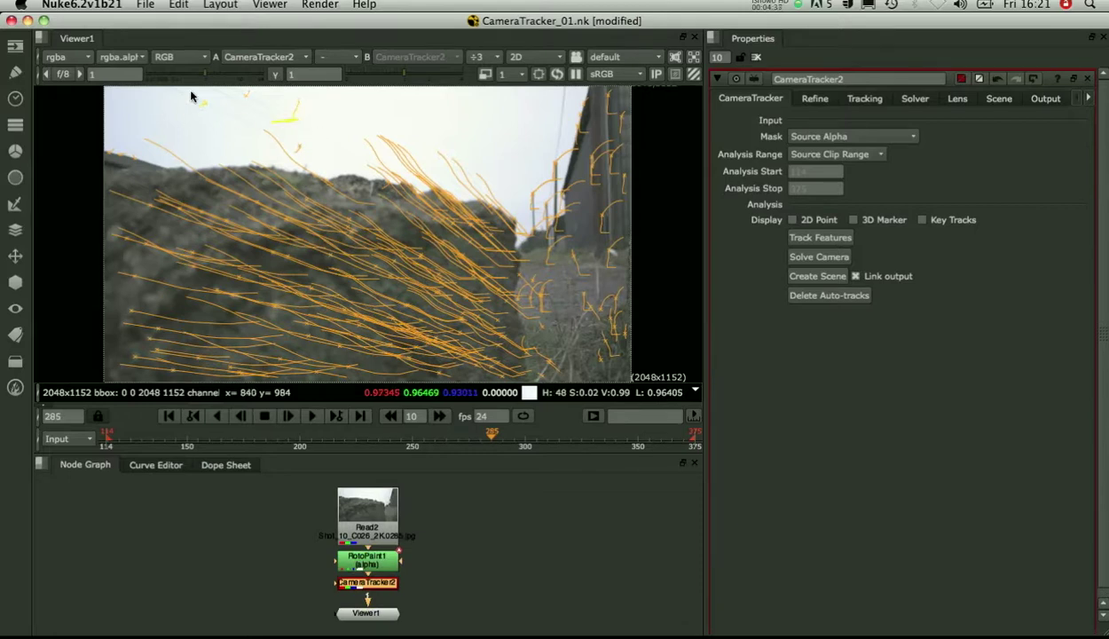
pyautogui.rightClick(228, 116)
pyautogui.click(297, 114)
# Delete the stray sky tracks beside the pole at frame 261 and go to frame 182.
pyautogui.click(436, 446)
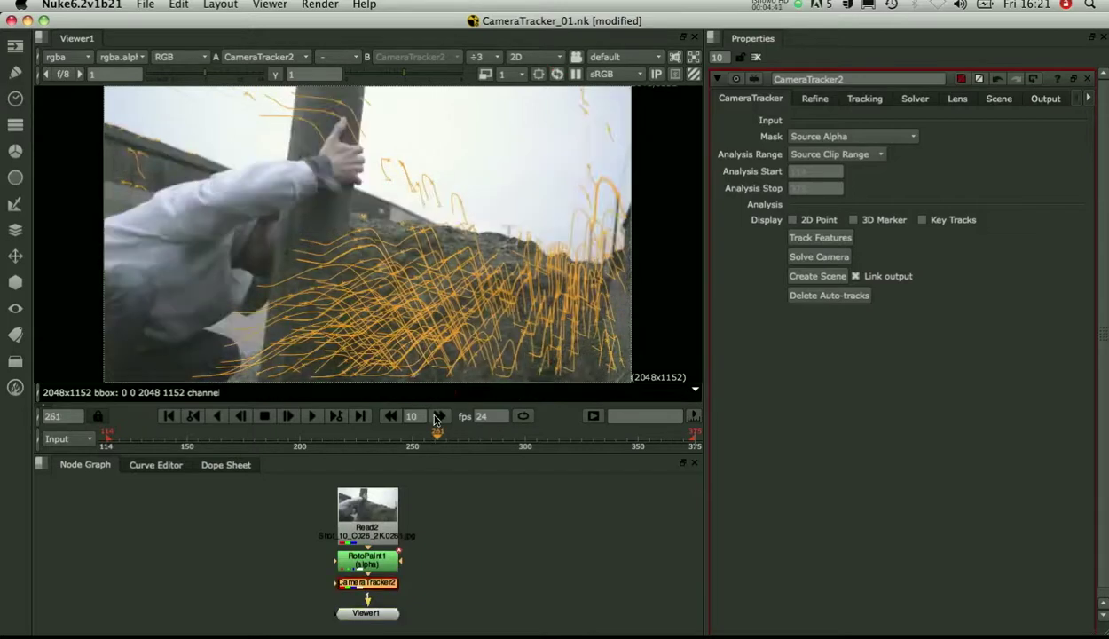
pyautogui.rightClick(384, 156)
pyautogui.moveTo(465, 159)
pyautogui.click(510, 161)
pyautogui.click(259, 435)
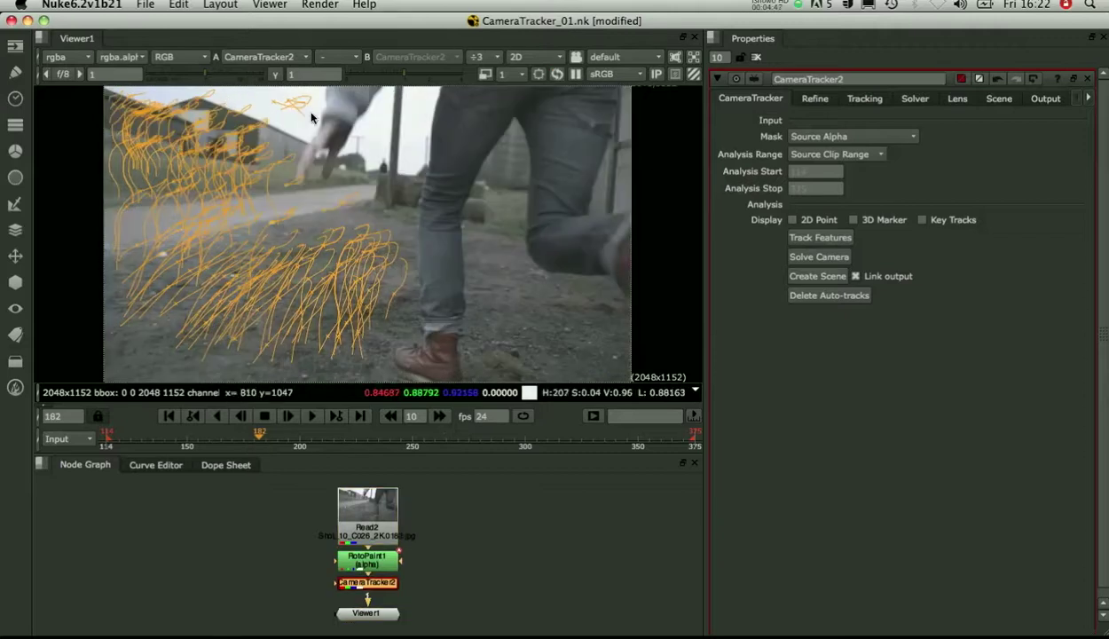
# Delete the stray tracks in the sky above the runner's hand at frame 182.
pyautogui.moveTo(302, 109); pyautogui.dragTo(262, 94)
pyautogui.rightClick(274, 104)
pyautogui.moveTo(277, 106)
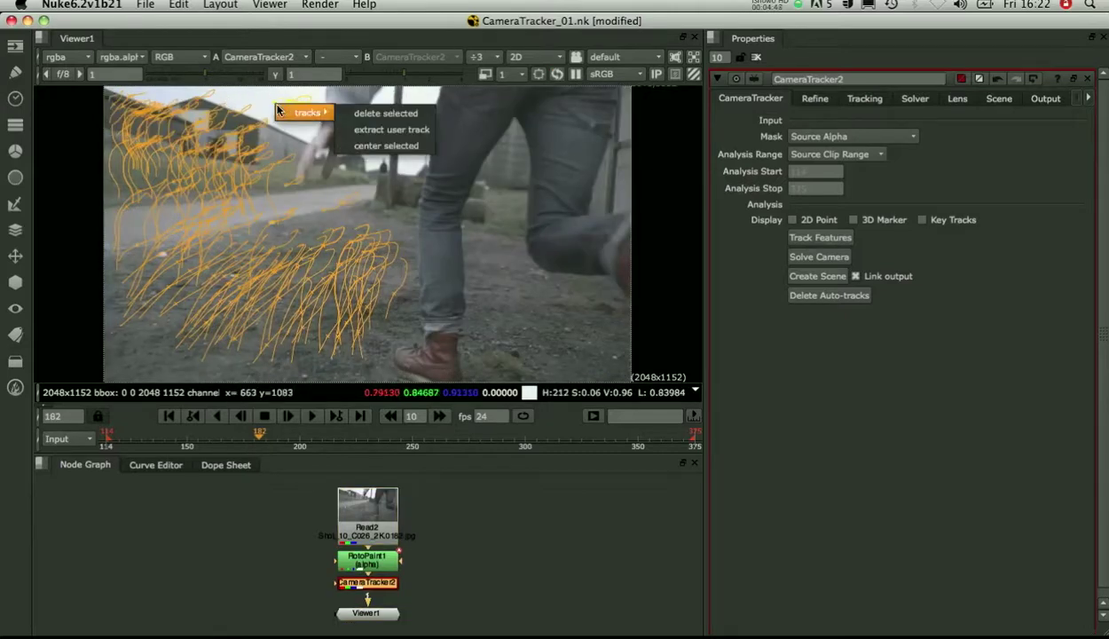
pyautogui.click(359, 112)
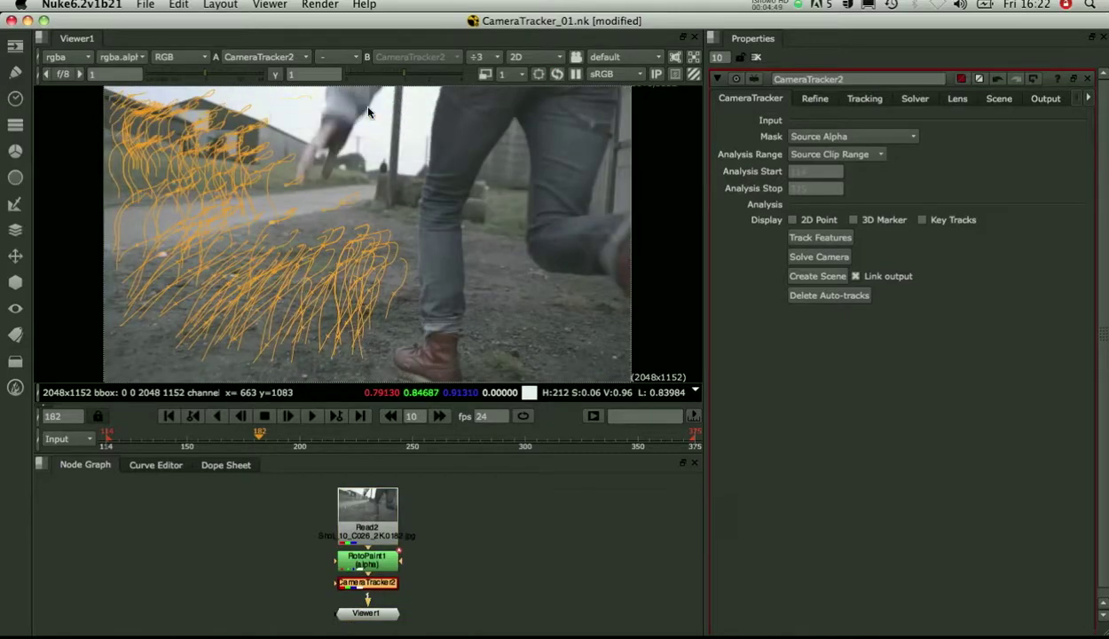
# Show the track len - min, track len - avg and Min Length curves in the Refine settings graph.
pyautogui.click(813, 99)
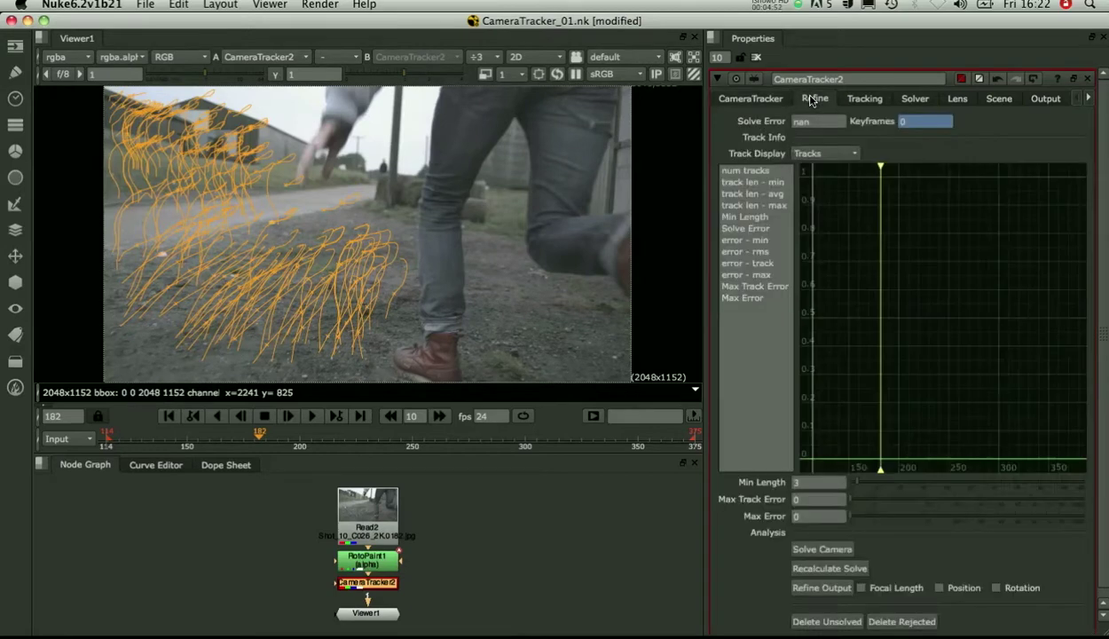
pyautogui.click(769, 193)
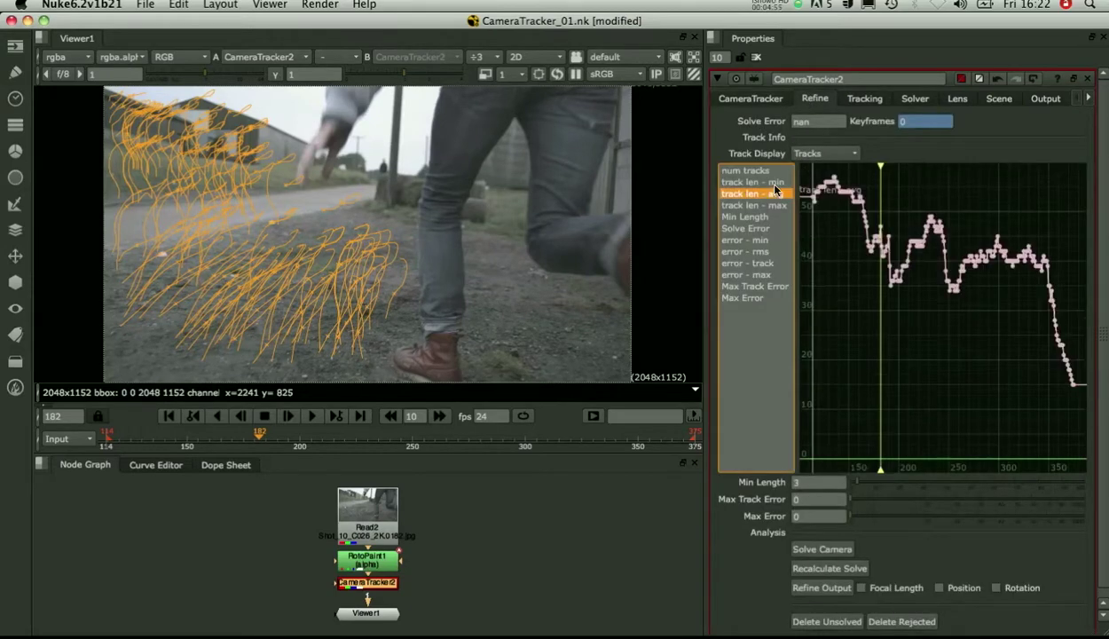
pyautogui.keyDown('shift'); pyautogui.click(776, 182); pyautogui.keyUp('shift')
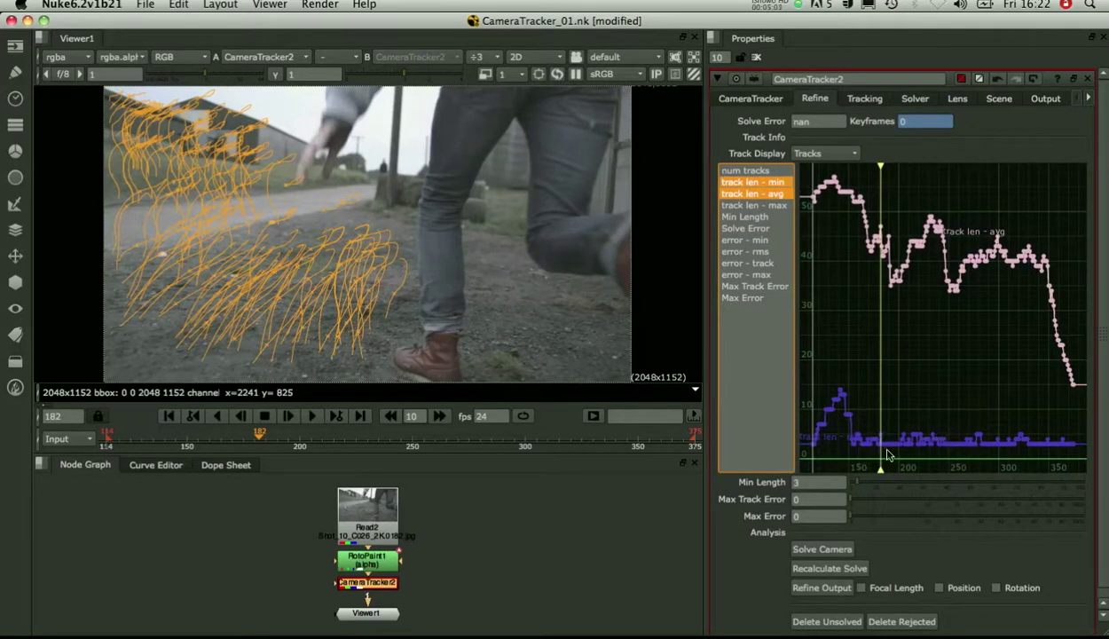
pyautogui.click(760, 217)
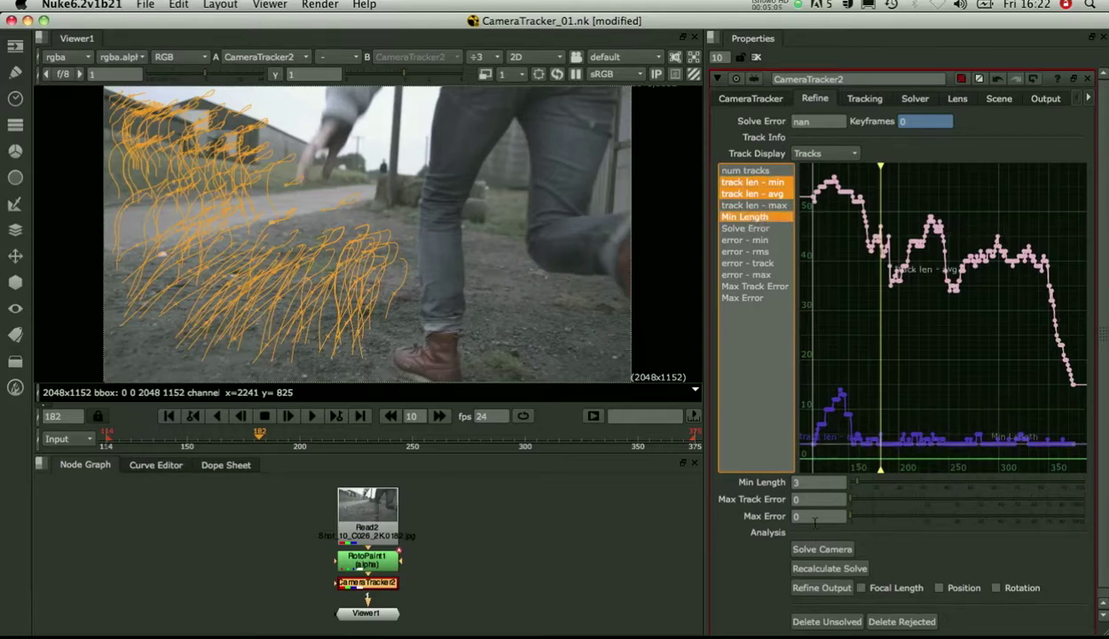
# Raise the Min Length to 10, check the affected tracks up to frame 335 and delete the rejected ones.
pyautogui.click(817, 487)
pyautogui.scroll(8, 816, 486)
pyautogui.scroll(-1, 817, 488)
pyautogui.click(190, 437)
pyautogui.press('l')
pyautogui.moveTo(289, 441); pyautogui.dragTo(604, 439)
pyautogui.click(919, 621)
pyautogui.click(911, 610)
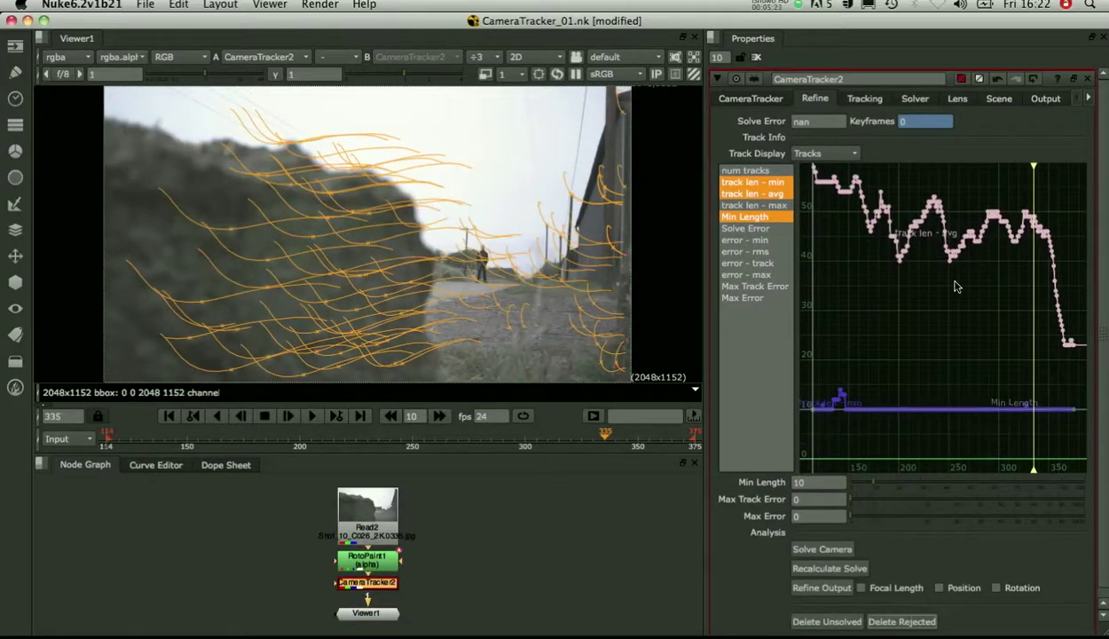
# Review the remaining tracks up to frame 276 and examine the Solver's focal length, camera motion, smoothness and keyframe separation settings.
pyautogui.click(765, 98)
pyautogui.click(126, 436)
pyautogui.moveTo(126, 436); pyautogui.dragTo(470, 434)
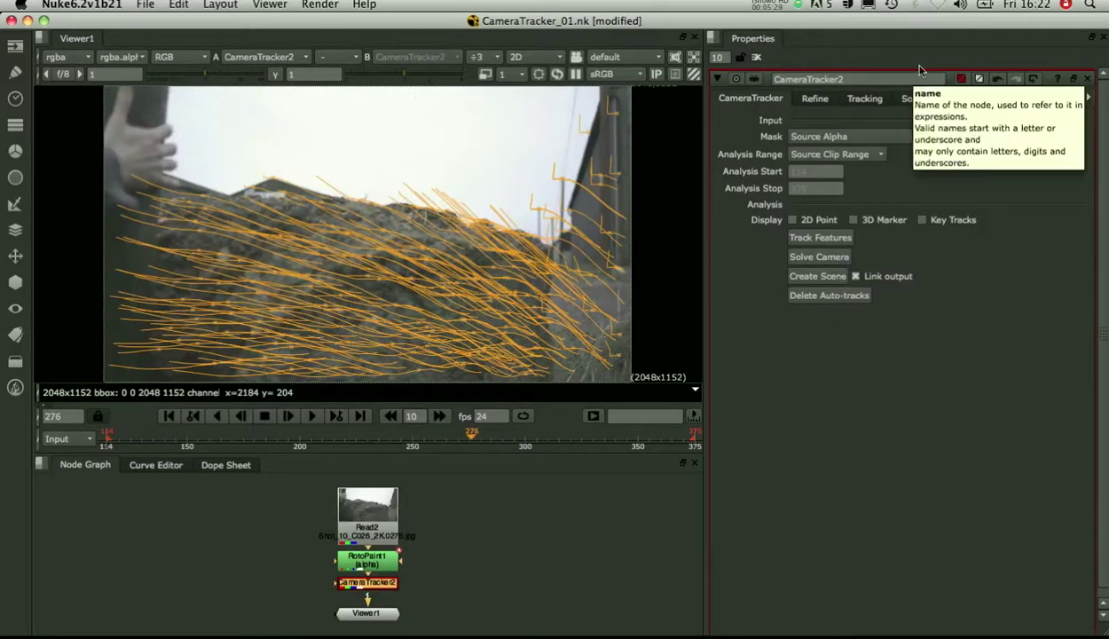
pyautogui.click(915, 99)
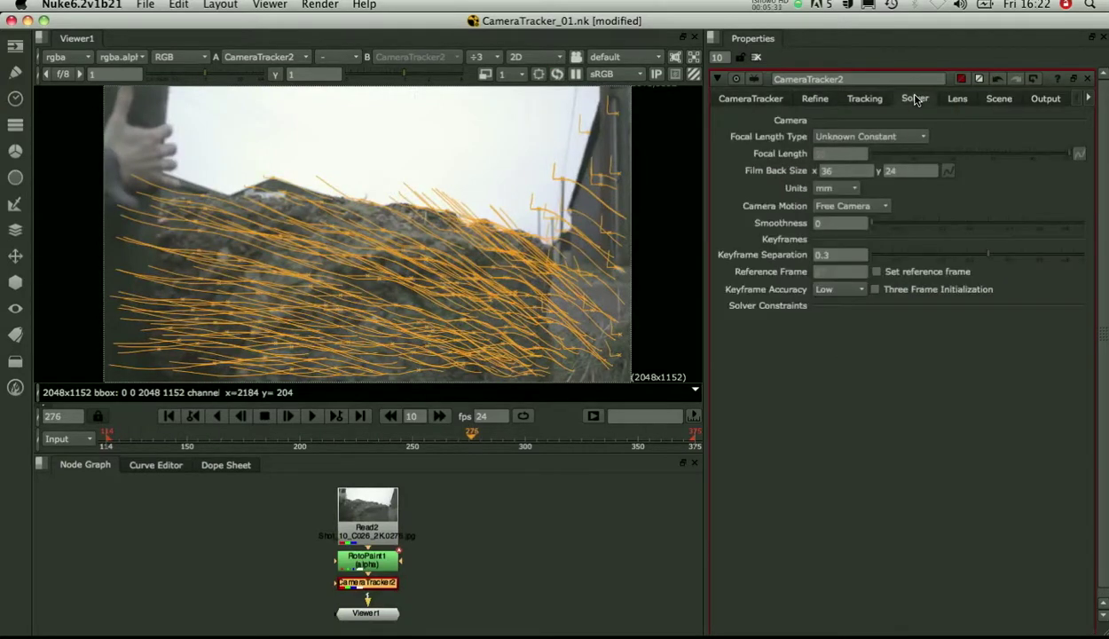
pyautogui.click(856, 138)
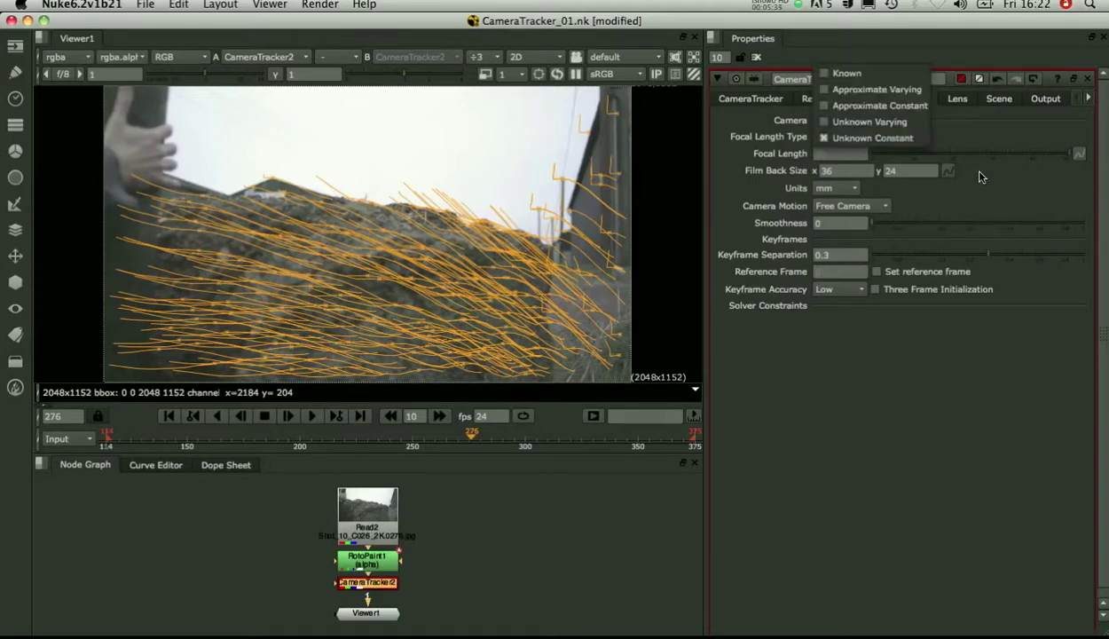
pyautogui.click(956, 166)
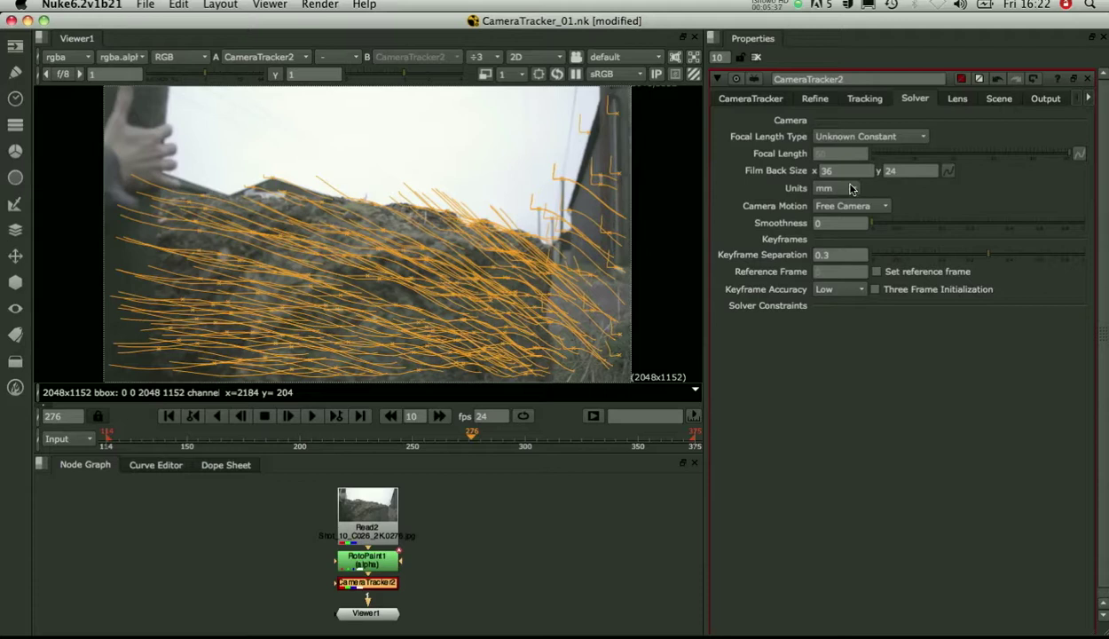
pyautogui.click(846, 206)
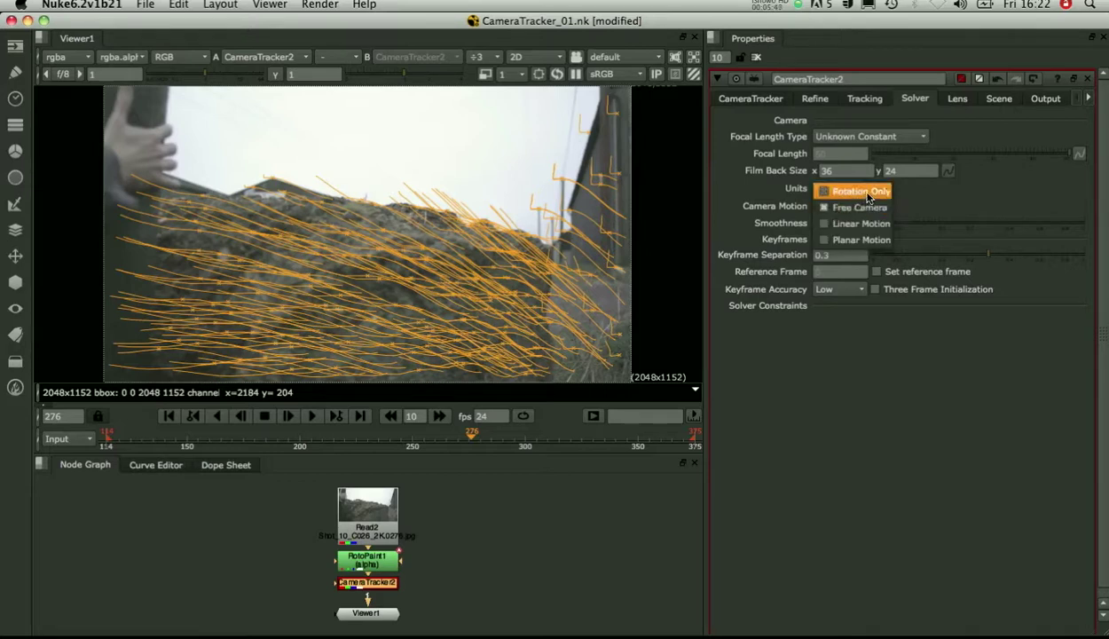
pyautogui.click(931, 199)
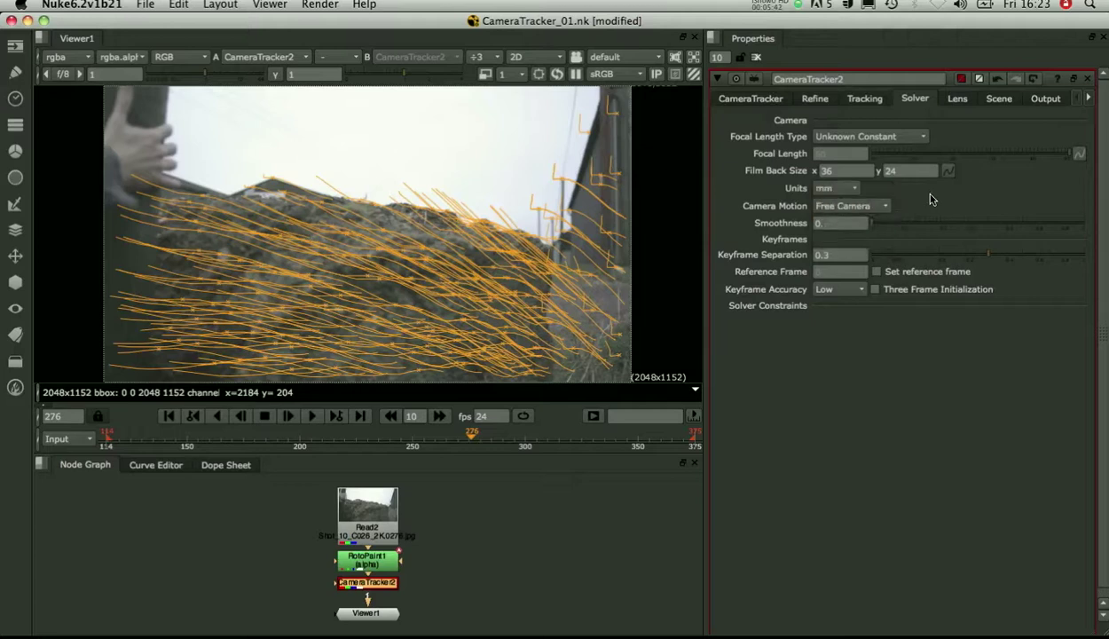
pyautogui.click(847, 227)
pyautogui.click(838, 254)
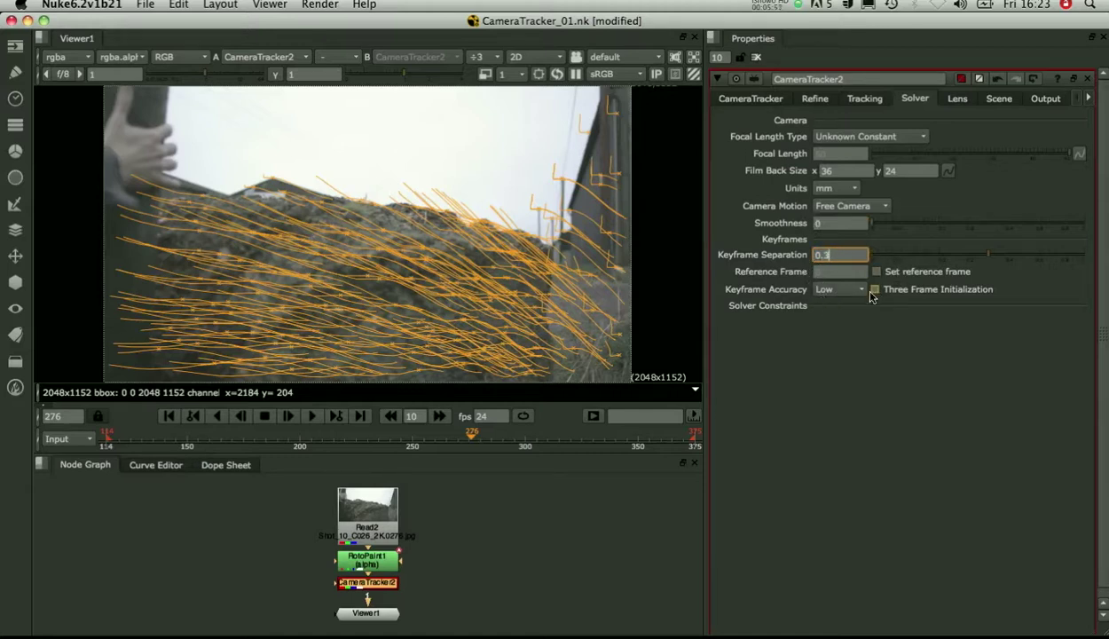
# Solve the camera and go to frame 142.
pyautogui.click(737, 102)
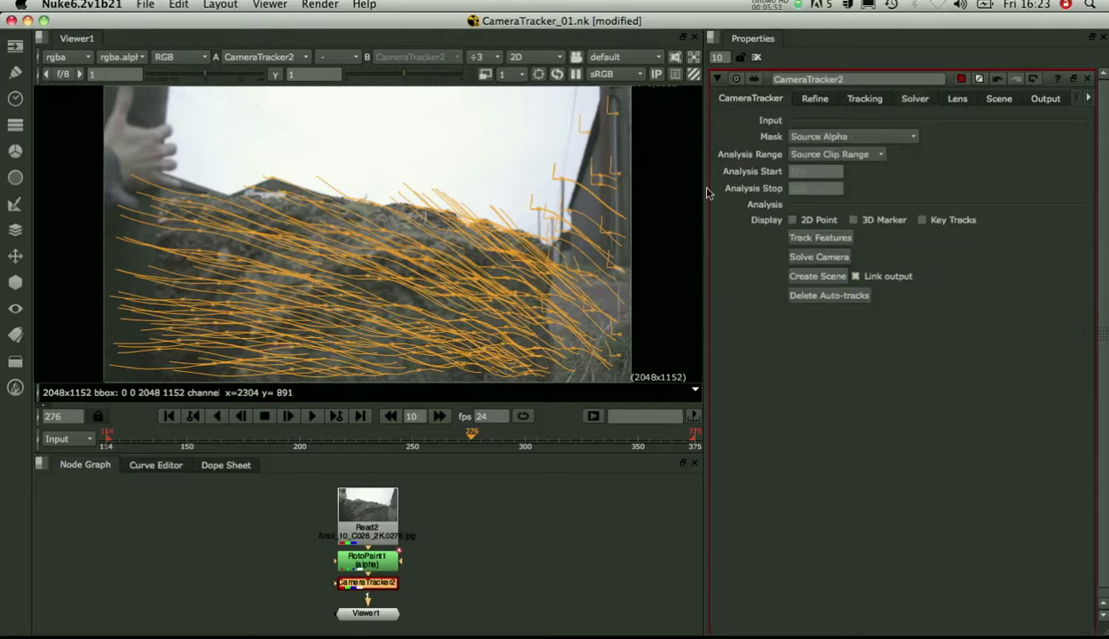
pyautogui.click(806, 257)
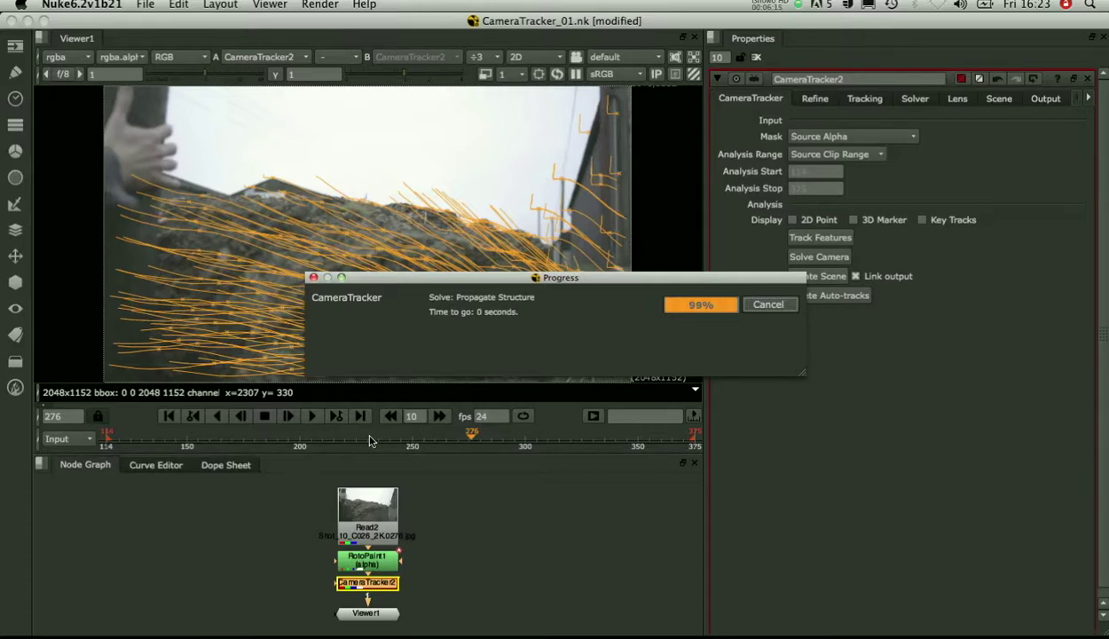
pyautogui.click(122, 439)
pyautogui.press('l')
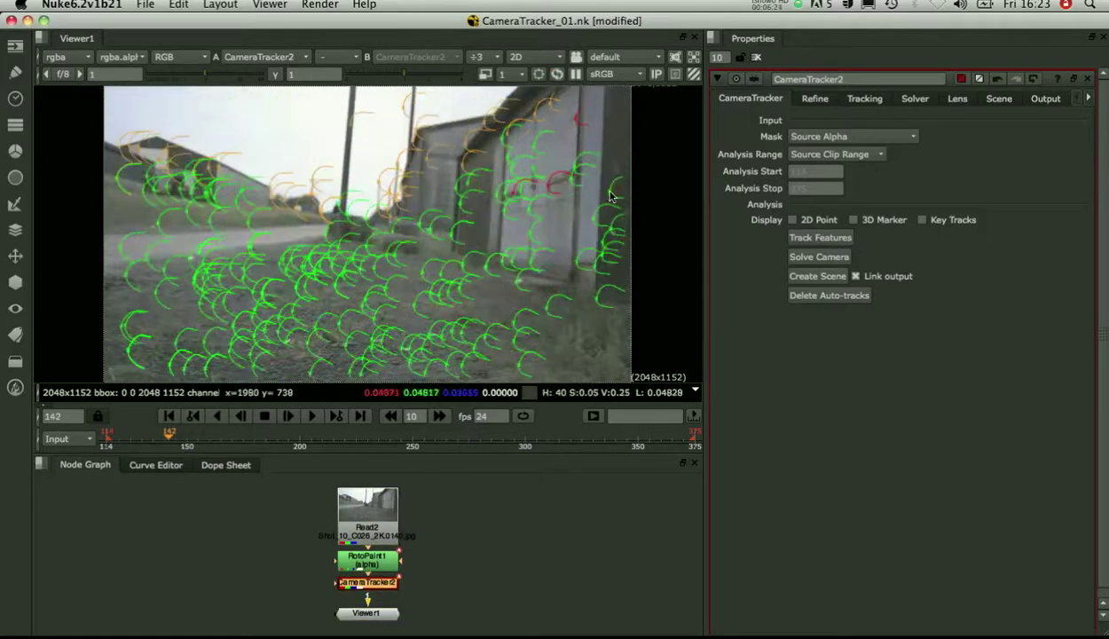
# Centre the view on the red track on the shed wall and step back and forth through the frames to examine it, ending at frame 116.
pyautogui.moveTo(610, 197)
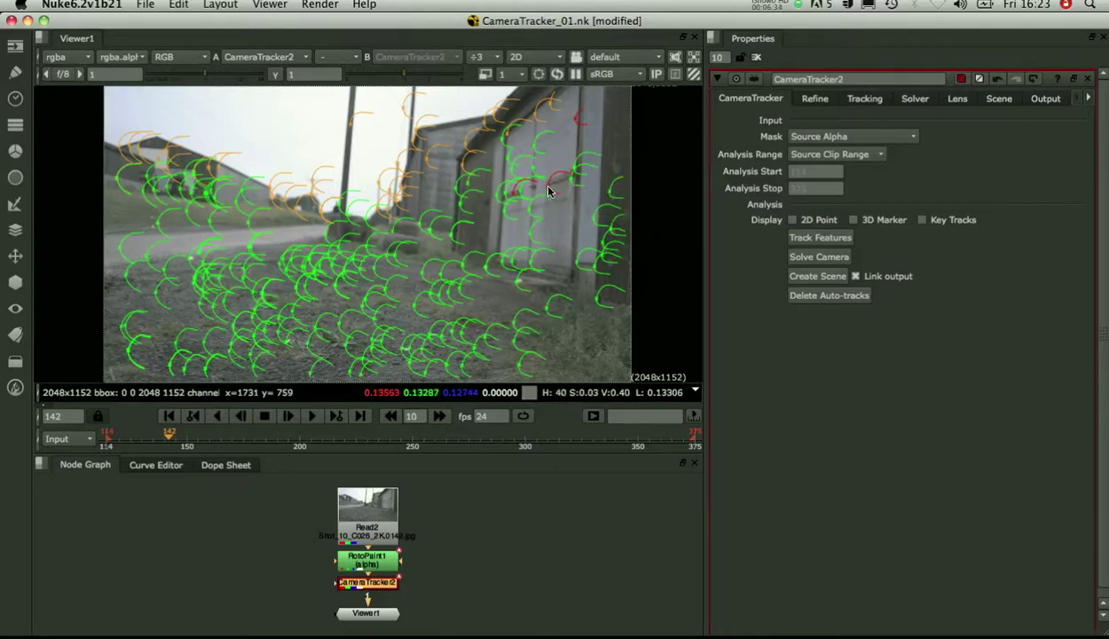
pyautogui.moveTo(549, 189)
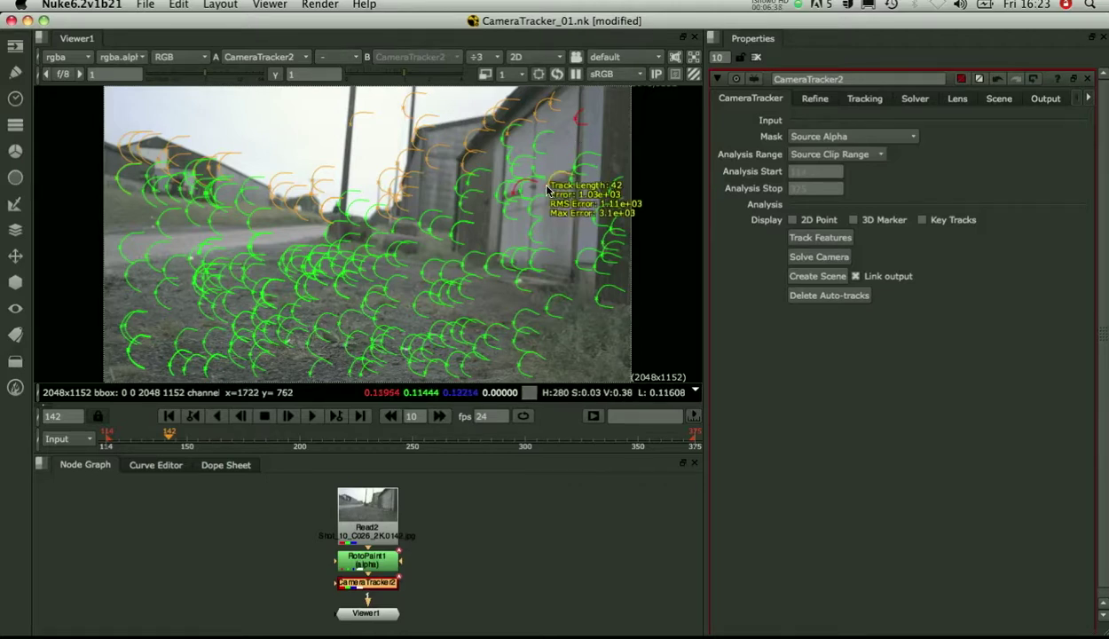
pyautogui.rightClick(548, 189)
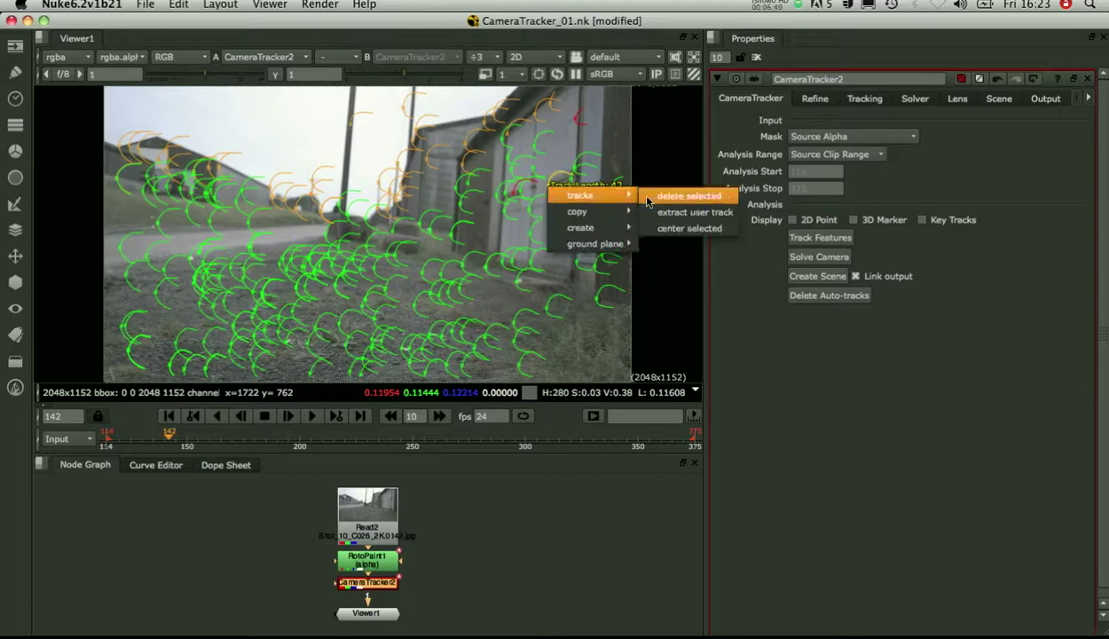
pyautogui.click(675, 228)
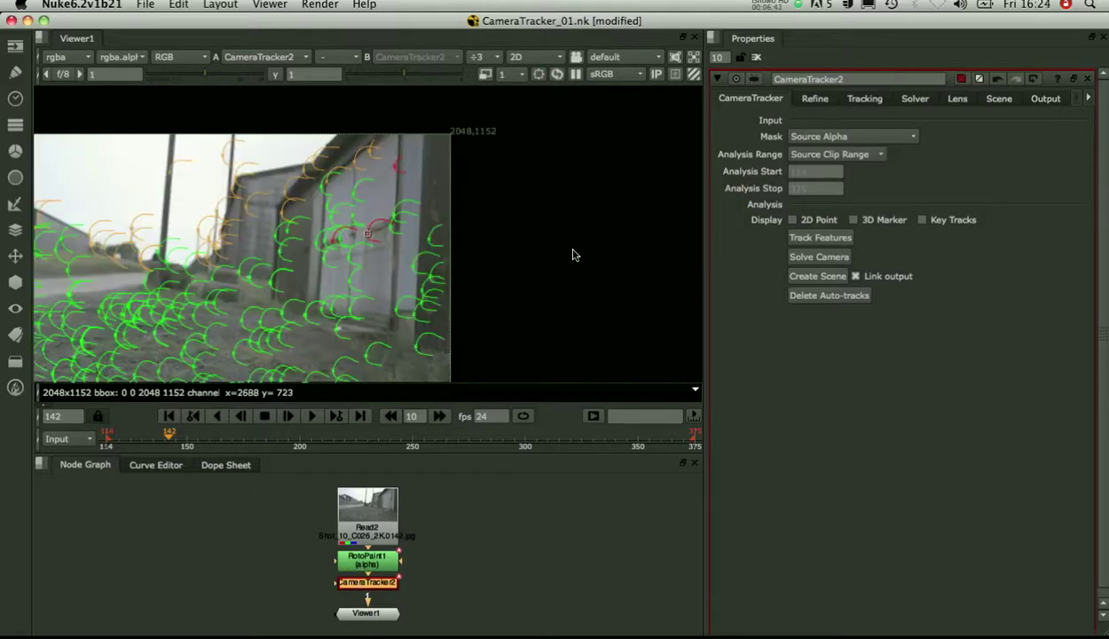
pyautogui.scroll(5, 382, 237)
pyautogui.press('Right')
pyautogui.press('Right')
pyautogui.press('Right')
pyautogui.press('Right')
pyautogui.press('Right')
pyautogui.press('Right')
pyautogui.press('Right')
pyautogui.press('Right')
pyautogui.press('Right')
pyautogui.press('Right')
pyautogui.press('Right')
pyautogui.press('Right')
pyautogui.press('Right')
pyautogui.press('Left')
pyautogui.press('Left')
pyautogui.press('Left')
pyautogui.press('Left')
pyautogui.press('Left')
pyautogui.press('Left')
pyautogui.press('Left')
pyautogui.press('Left')
pyautogui.press('Left')
pyautogui.press('Left')
pyautogui.press('Left')
pyautogui.press('Left')
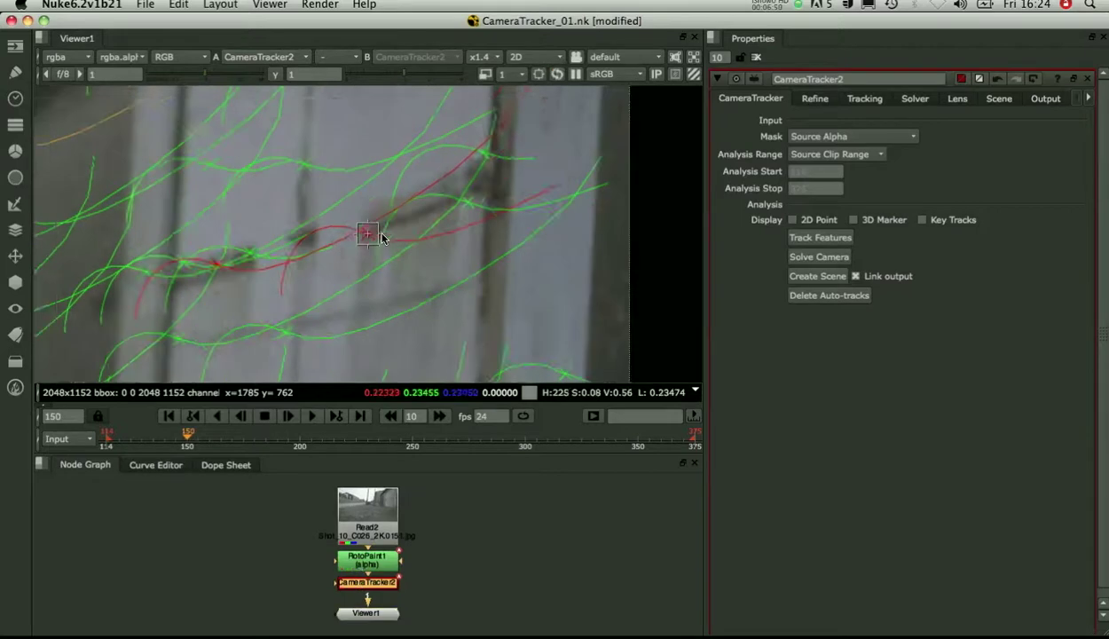
pyautogui.press('Left')
pyautogui.press('Left')
pyautogui.press('Left')
pyautogui.press('Left')
pyautogui.press('Left')
pyautogui.press('Left')
pyautogui.press('Left')
pyautogui.press('Left')
pyautogui.press('Left')
pyautogui.press('Left')
pyautogui.press('Left')
pyautogui.press('Left')
pyautogui.press('Left')
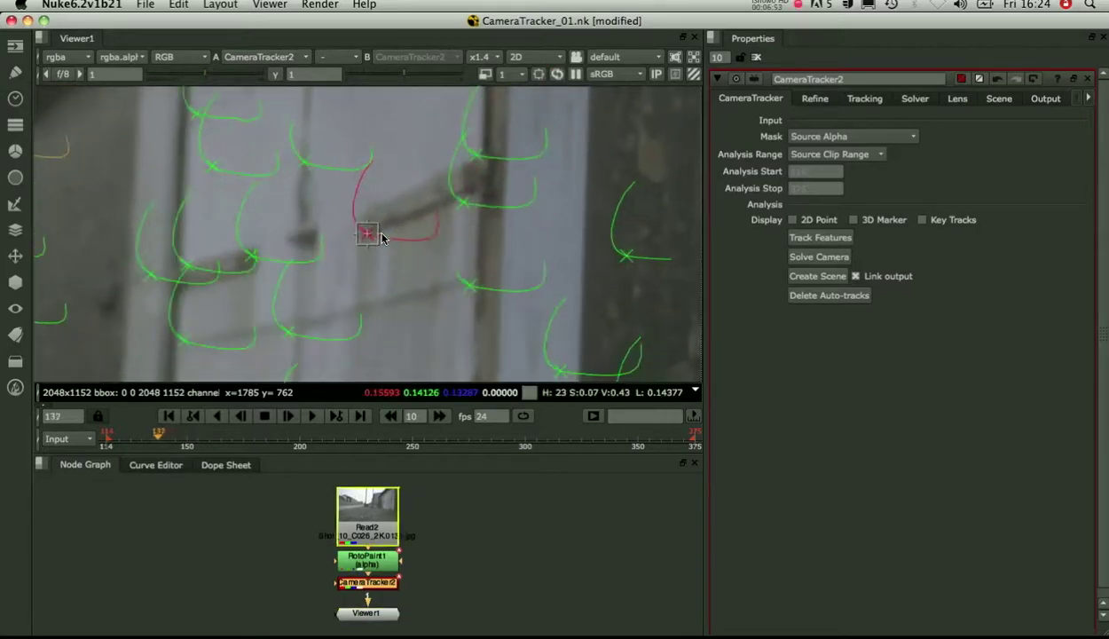
pyautogui.press('Left')
pyautogui.press('Left')
pyautogui.press('Left')
pyautogui.press('Left')
pyautogui.press('Left')
pyautogui.press('Left')
pyautogui.press('Left')
pyautogui.press('Left')
pyautogui.press('Left')
pyautogui.press('Left')
pyautogui.press('Left')
pyautogui.press('Left')
pyautogui.press('Left')
pyautogui.press('Left')
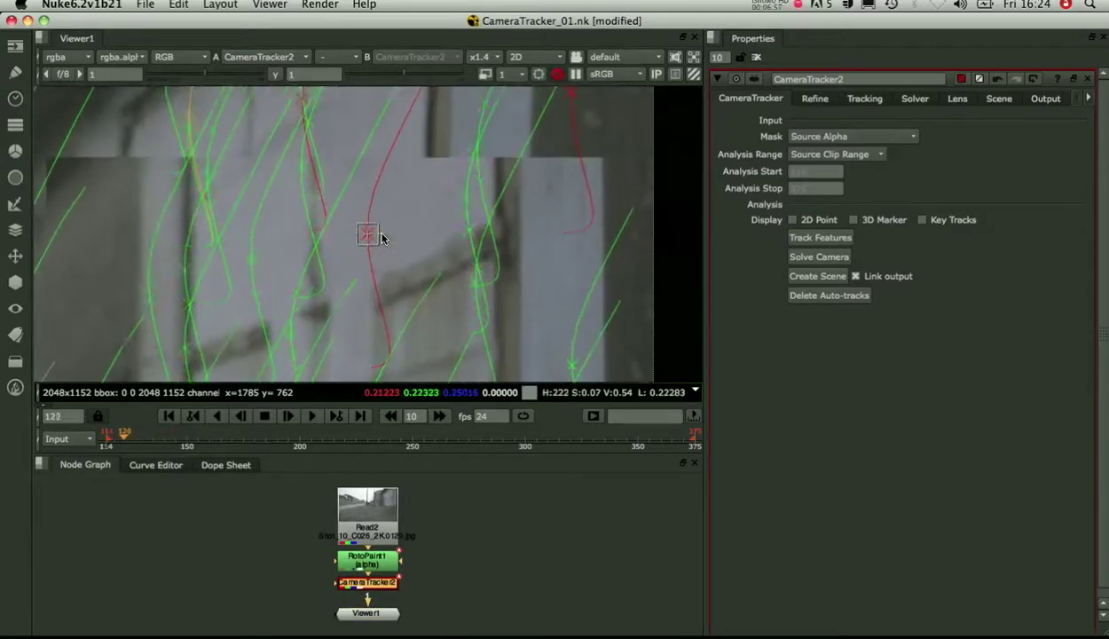
pyautogui.press('Left')
pyautogui.press('Left')
pyautogui.press('Left')
pyautogui.press('Left')
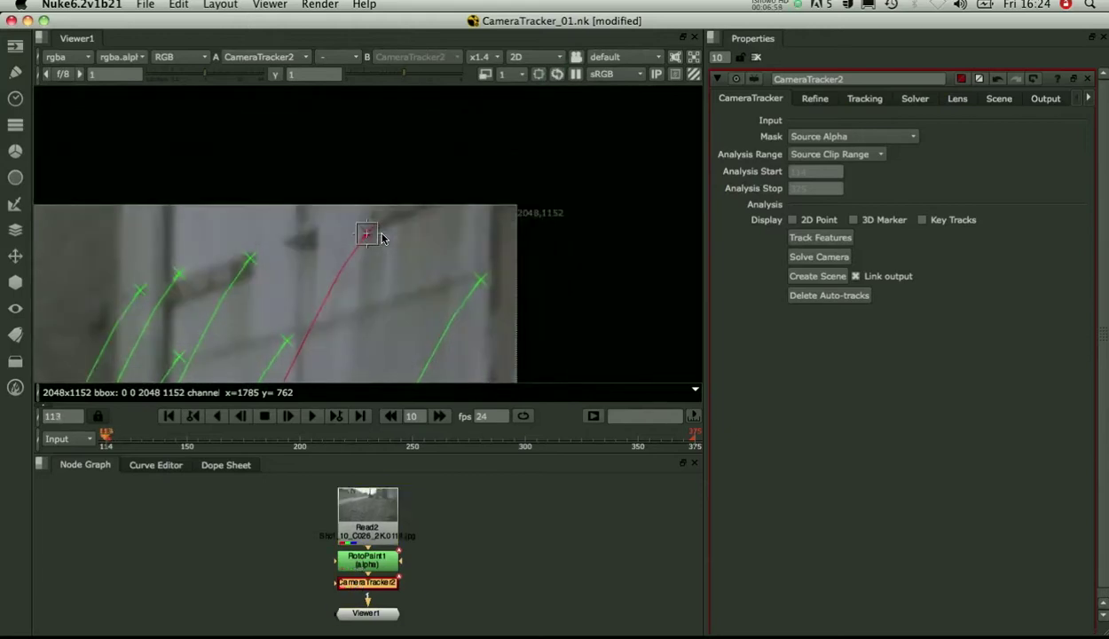
pyautogui.press('Right')
pyautogui.press('Right')
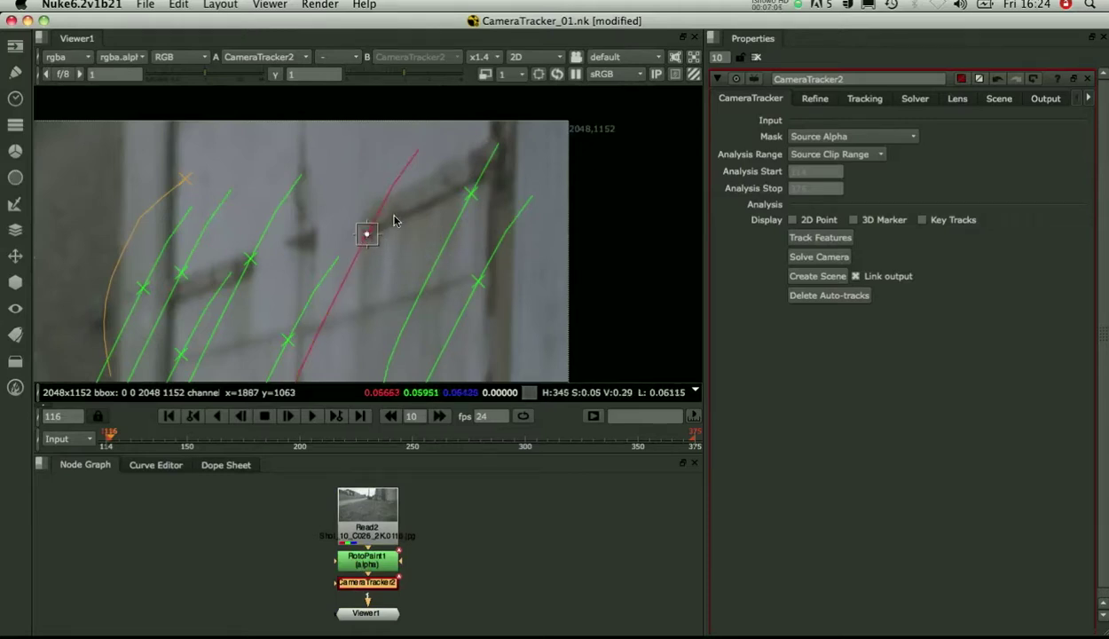
# Delete the inspected red track on the shed wall and fit the whole image in the viewer.
pyautogui.rightClick(394, 221)
pyautogui.click(435, 217)
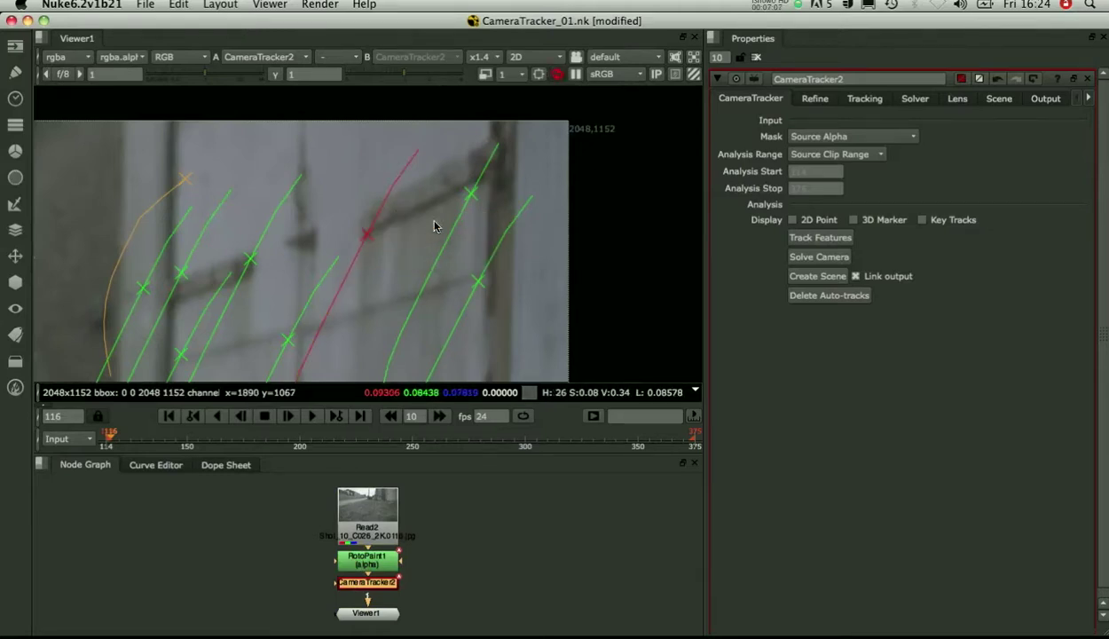
pyautogui.rightClick(366, 236)
pyautogui.moveTo(399, 248)
pyautogui.click(487, 242)
pyautogui.press('f')
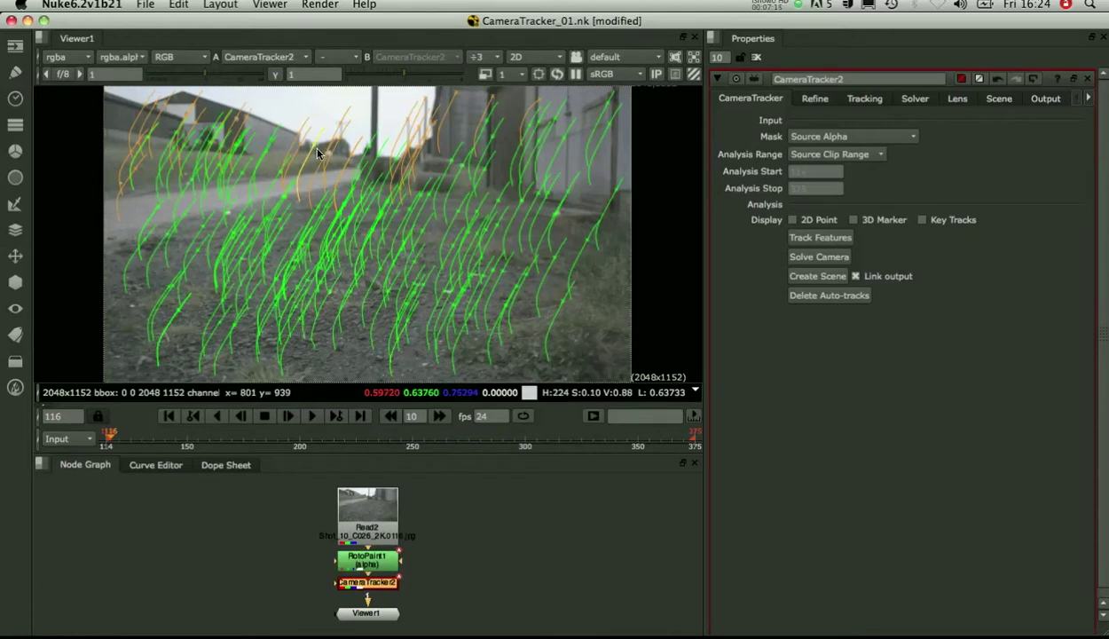
# Review the solved tracks across the clip up to frame 346.
pyautogui.moveTo(133, 442); pyautogui.dragTo(154, 448, button='middle')
pyautogui.click(154, 446)
pyautogui.click(83, 435)
pyautogui.click(80, 433)
pyautogui.moveTo(173, 433); pyautogui.dragTo(630, 435)
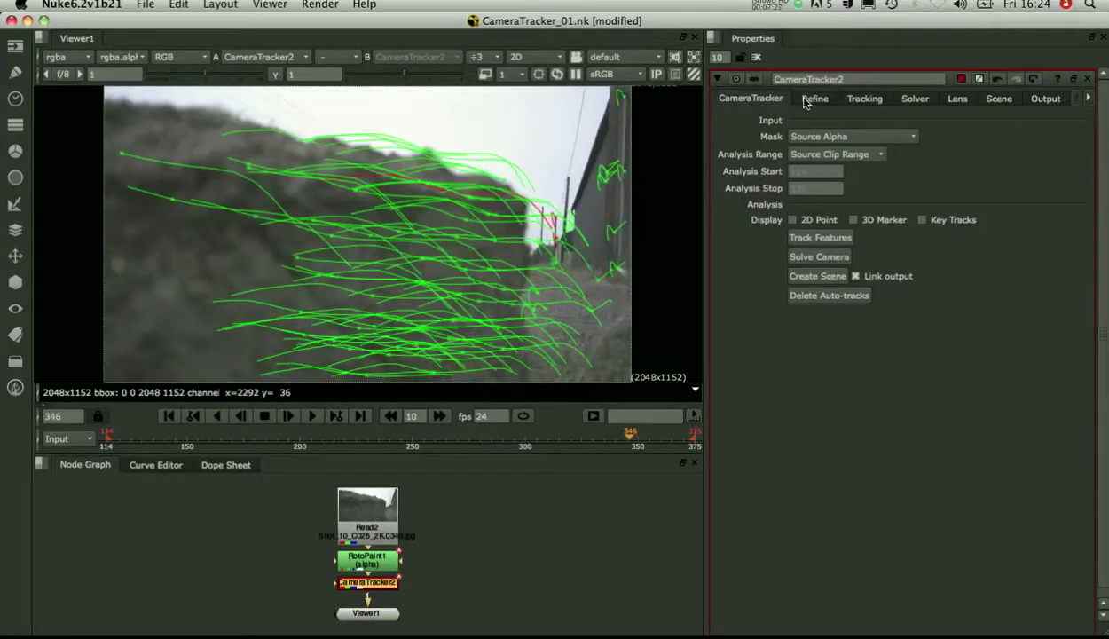
# Examine the error curves from error - min to Max Track Error, and view error - rms and error - track individually.
pyautogui.click(790, 98)
pyautogui.click(750, 240)
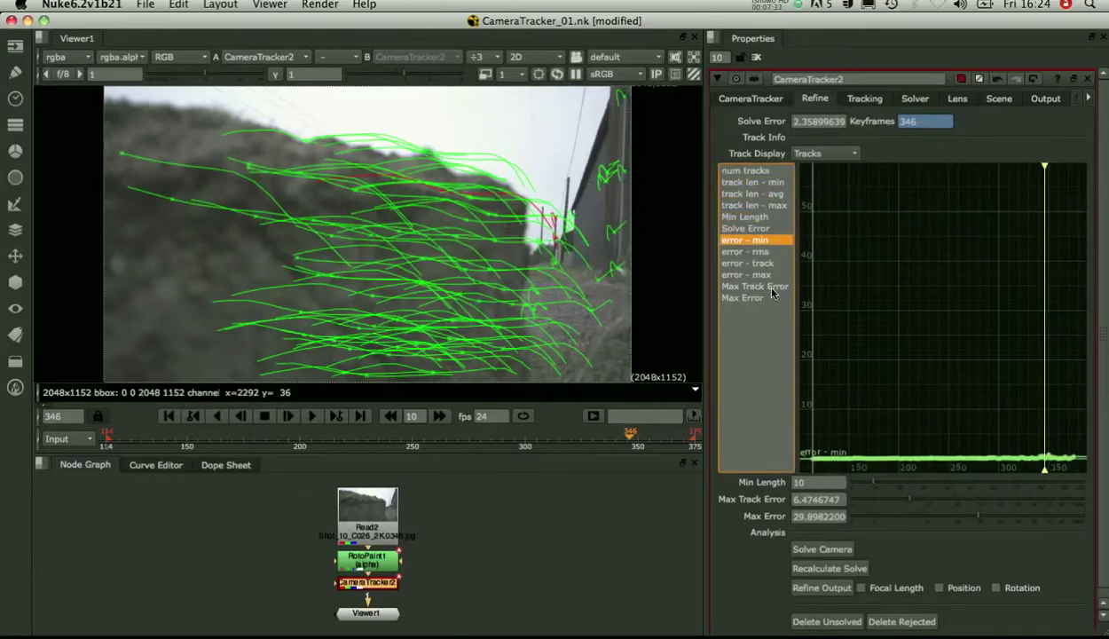
pyautogui.keyDown('shift'); pyautogui.click(772, 287); pyautogui.keyUp('shift')
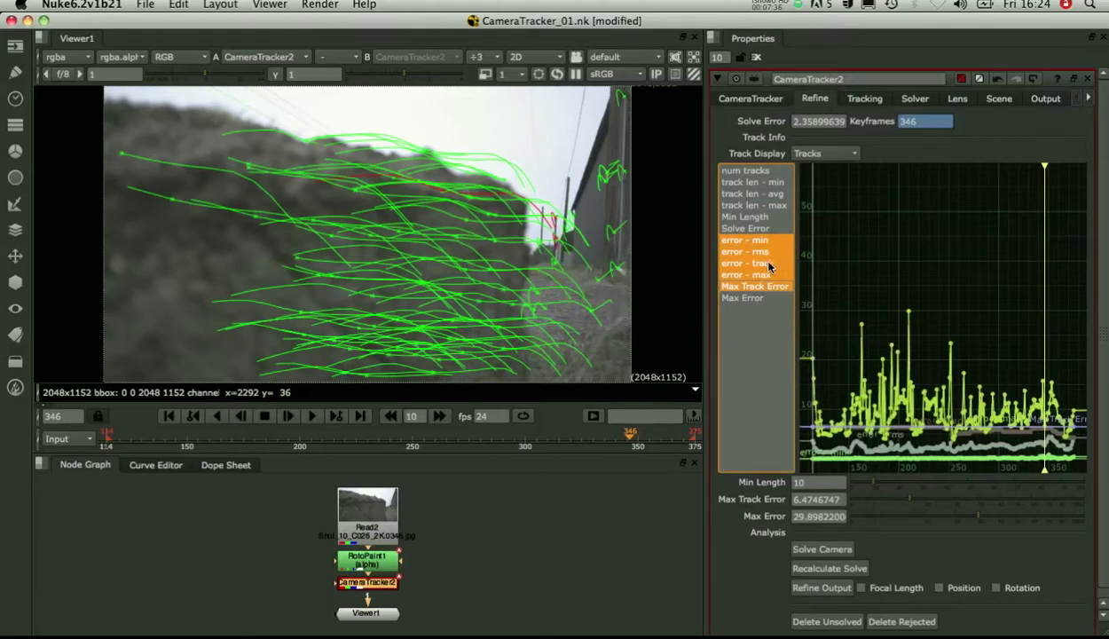
pyautogui.click(750, 252)
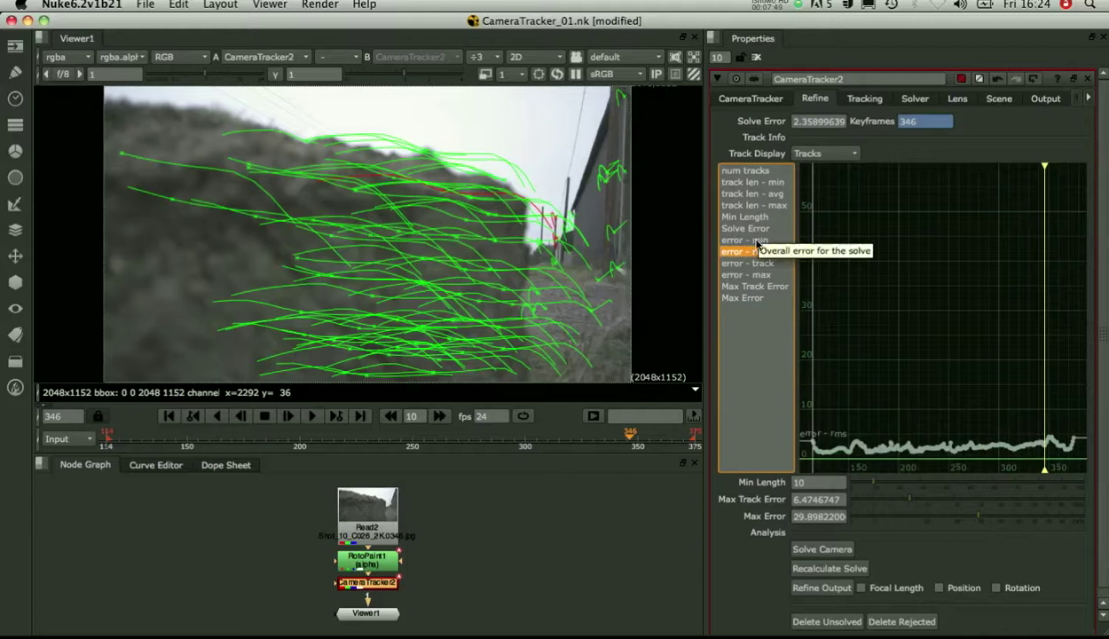
pyautogui.click(767, 264)
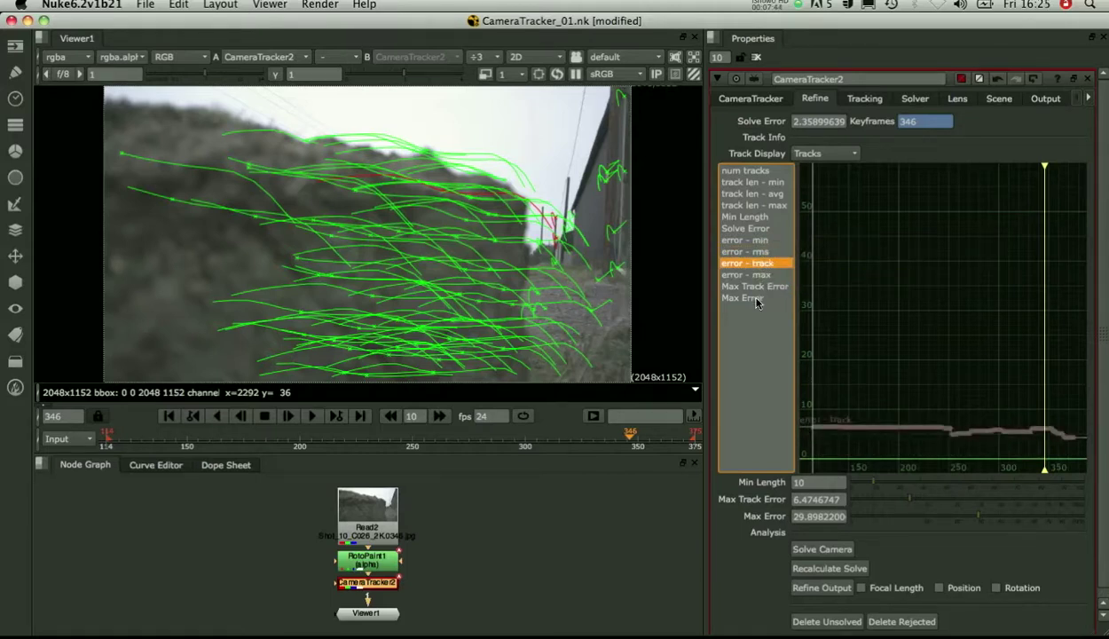
# Show the curves from error - track to Max Error, and lower Max Error to 9 and Max Track Error to 5.4.
pyautogui.keyDown('shift'); pyautogui.click(756, 302); pyautogui.keyUp('shift')
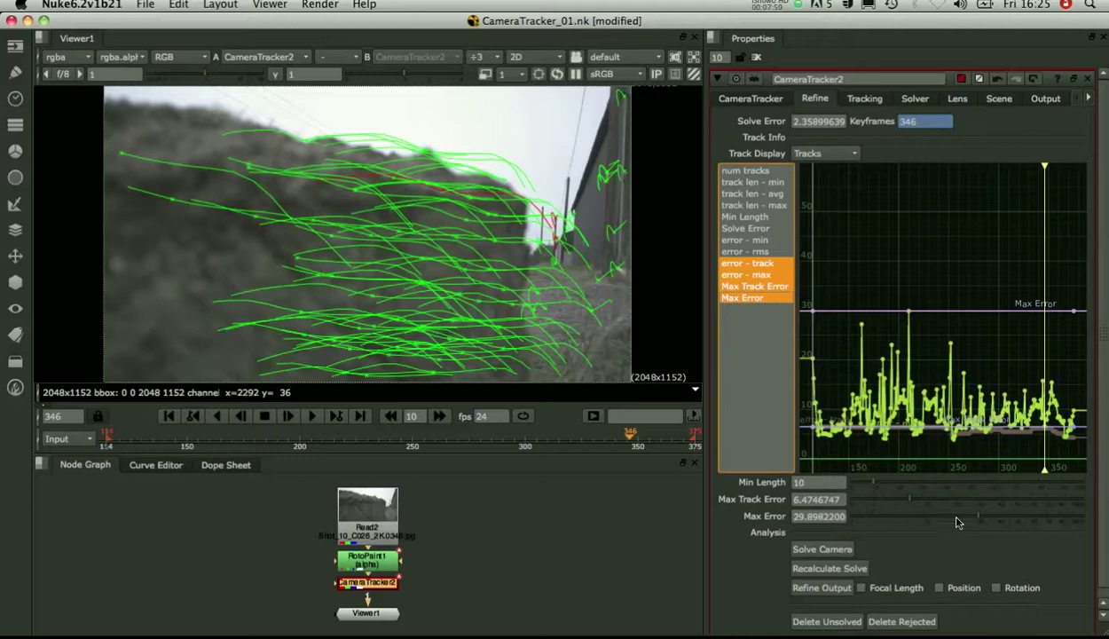
pyautogui.moveTo(957, 522); pyautogui.dragTo(903, 499)
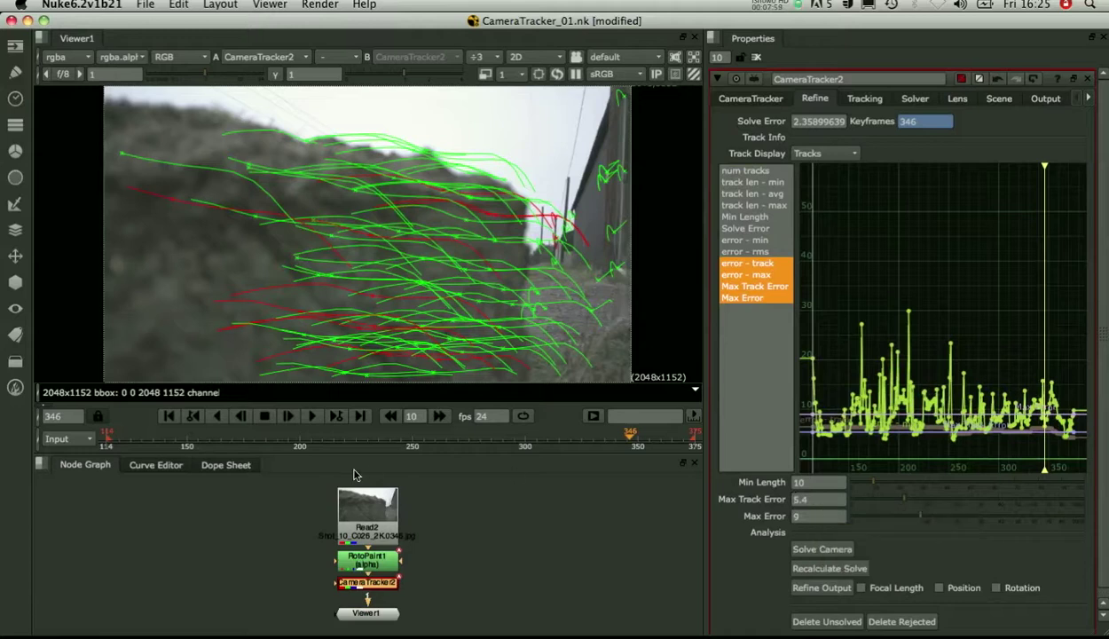
# Review the tracks across the clip up to frame 296 and recalculate the camera solve with the current error thresholds.
pyautogui.click(140, 437)
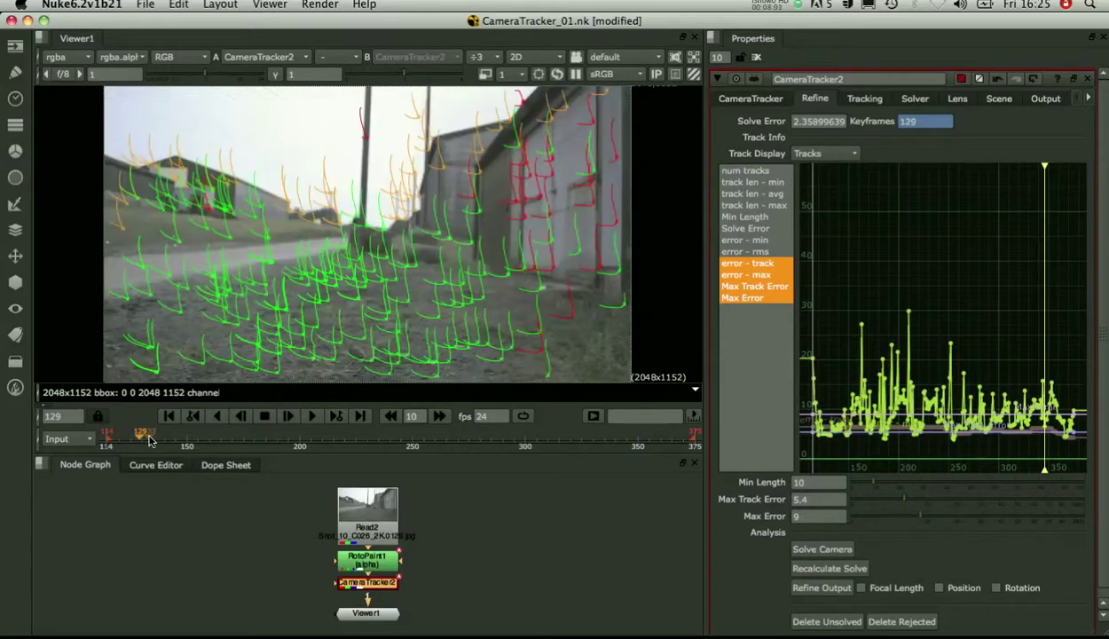
pyautogui.press('l')
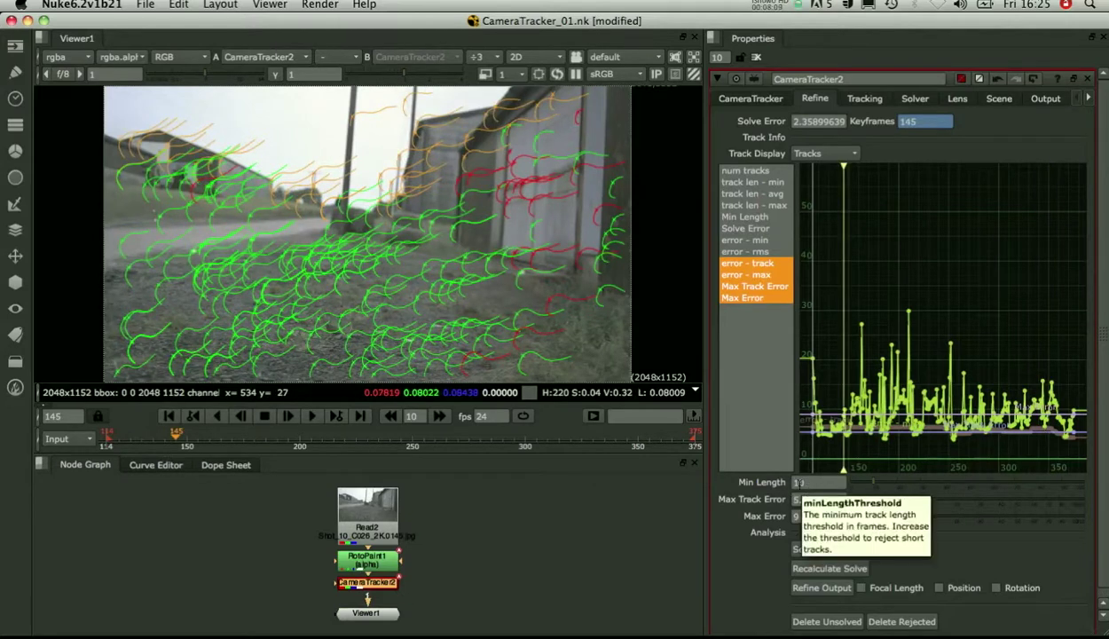
pyautogui.click(311, 416)
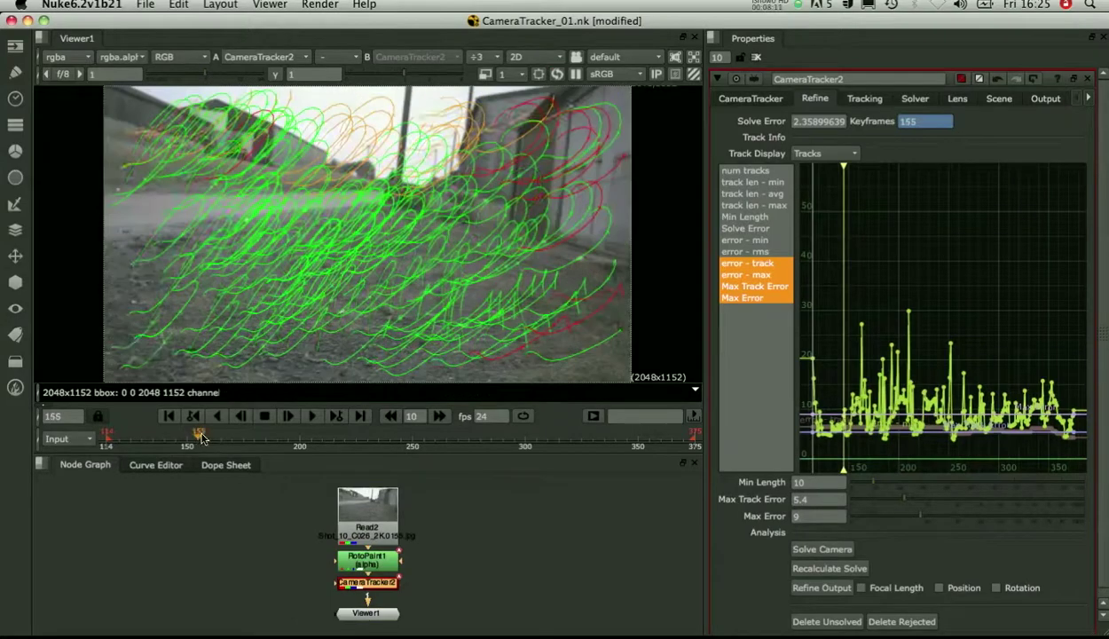
pyautogui.moveTo(303, 441); pyautogui.dragTo(517, 436)
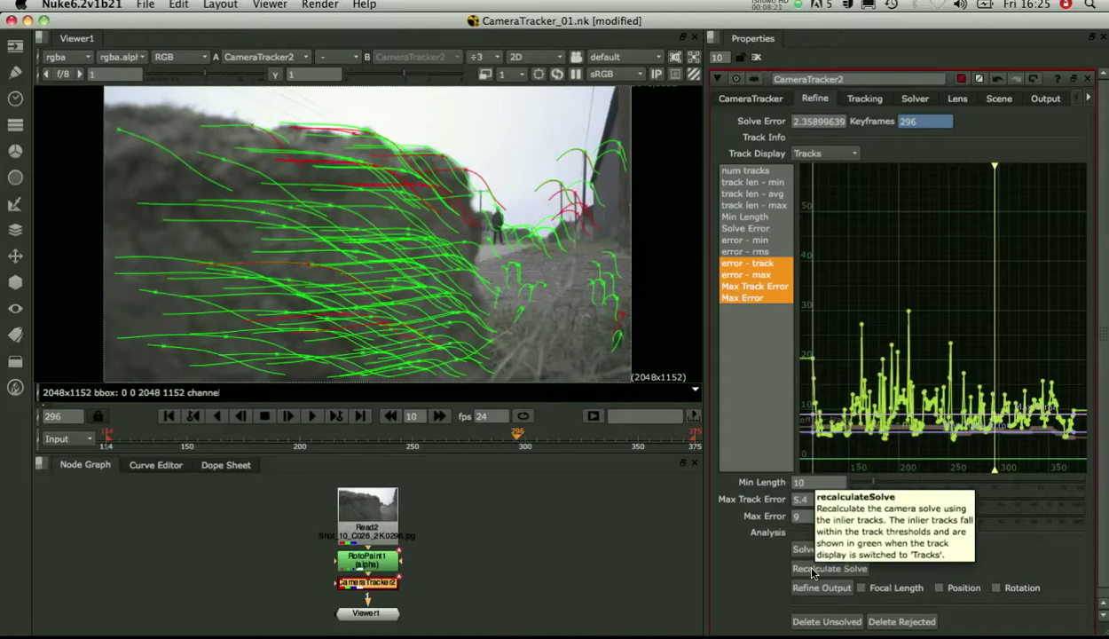
pyautogui.click(812, 571)
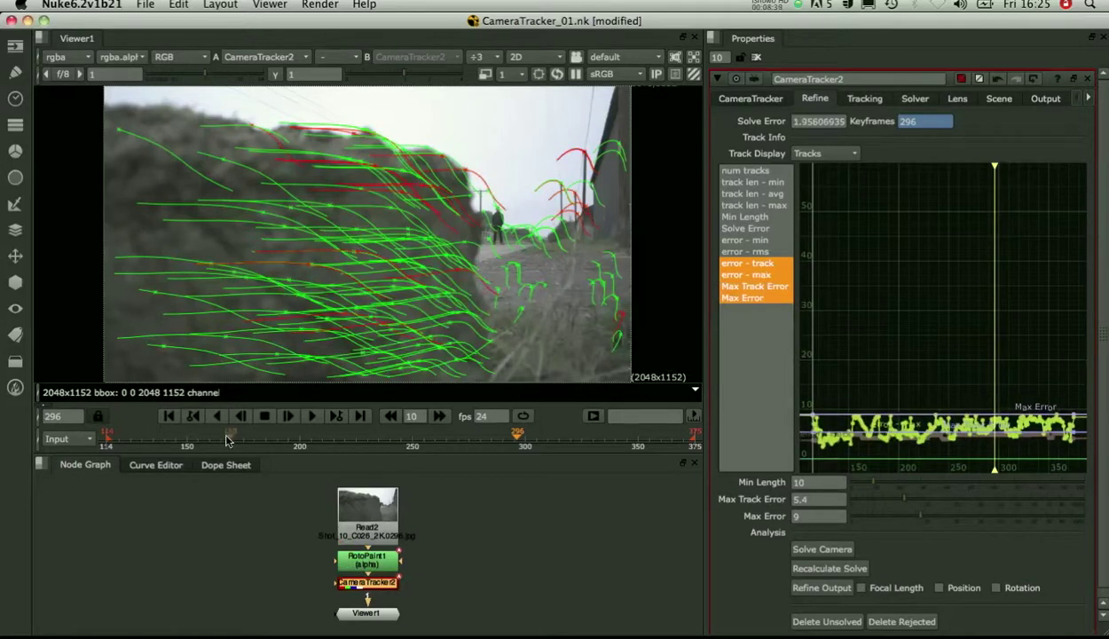
# Check the recalculated tracks up to frame 349, and delete all unsolved and rejected tracks.
pyautogui.moveTo(218, 438); pyautogui.dragTo(636, 435)
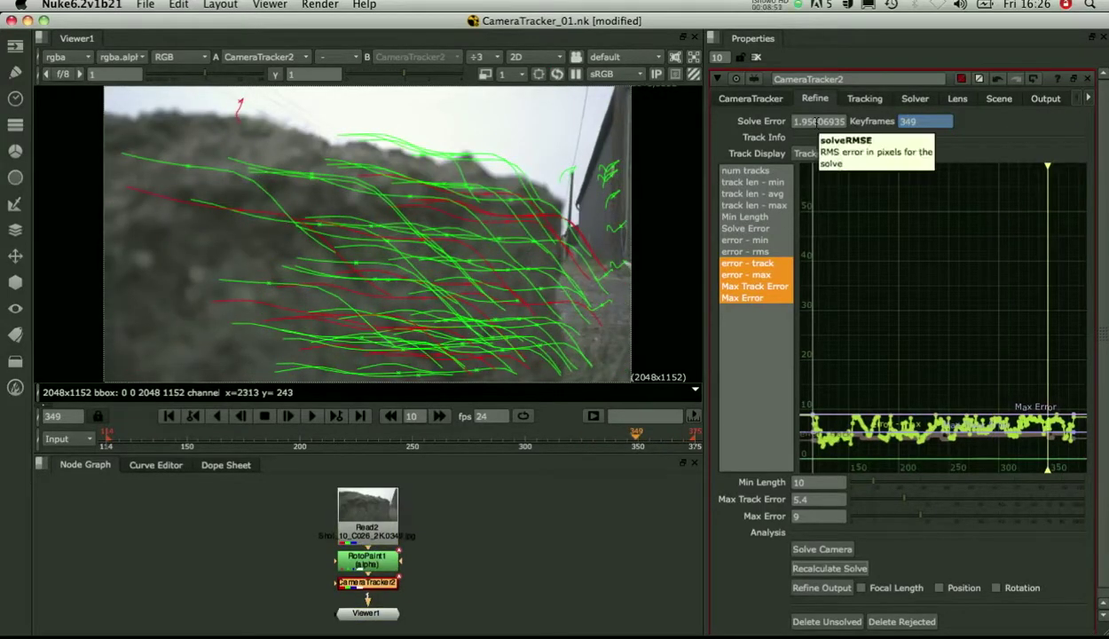
pyautogui.click(834, 626)
pyautogui.click(816, 614)
pyautogui.click(822, 620)
pyautogui.click(801, 612)
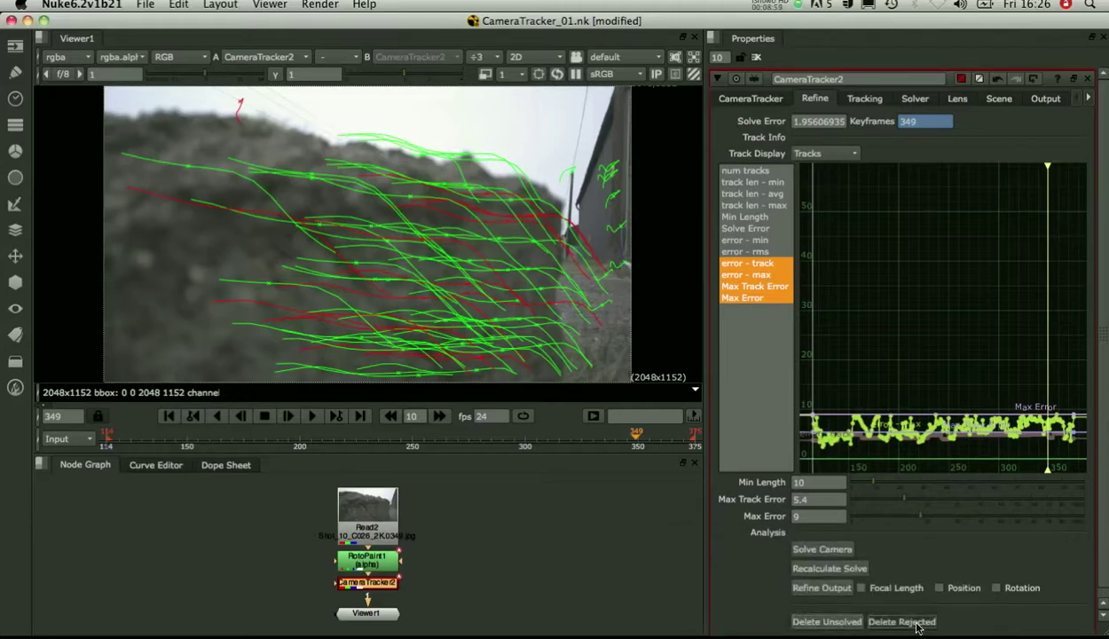
pyautogui.click(907, 622)
pyautogui.click(899, 612)
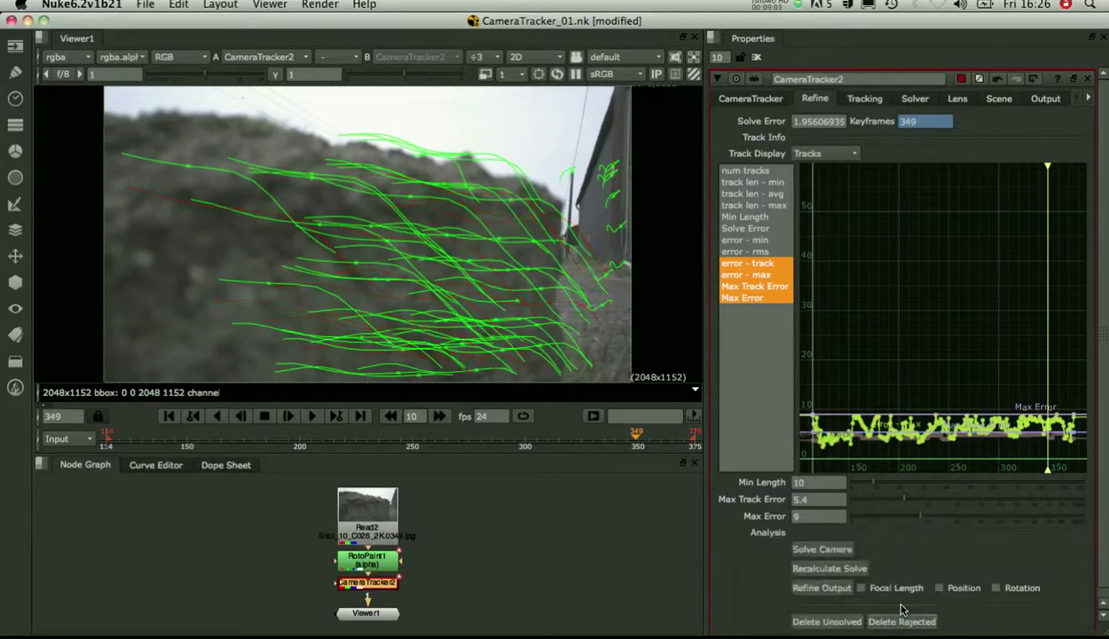
# Review the remaining tracks through to frame 366 and solve the camera again.
pyautogui.moveTo(150, 433); pyautogui.dragTo(676, 447)
pyautogui.click(763, 101)
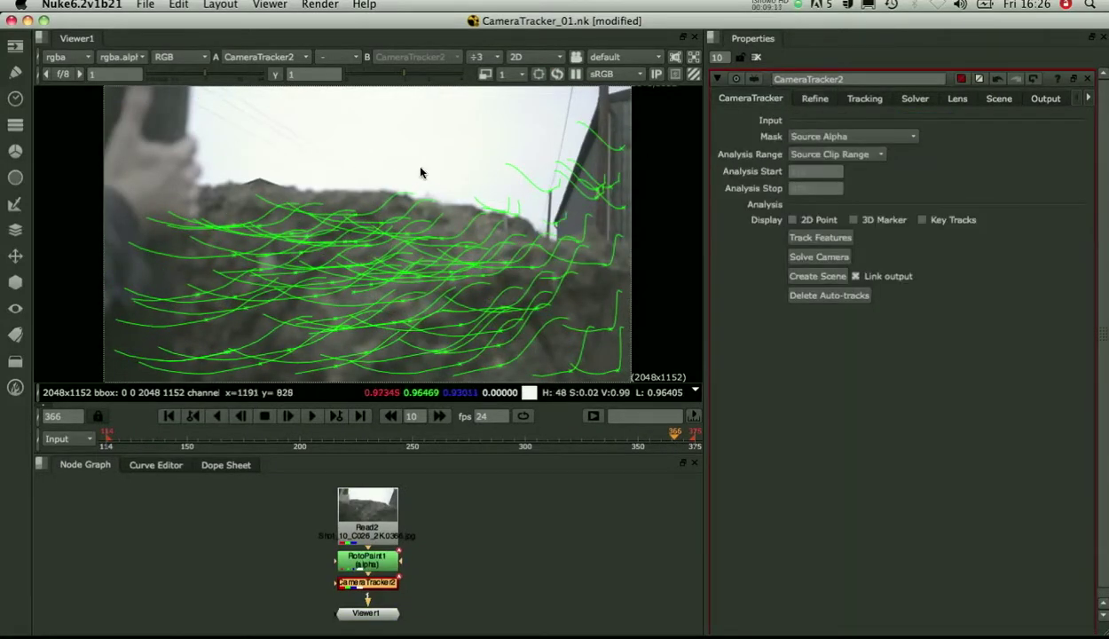
pyautogui.click(826, 257)
pyautogui.click(798, 281)
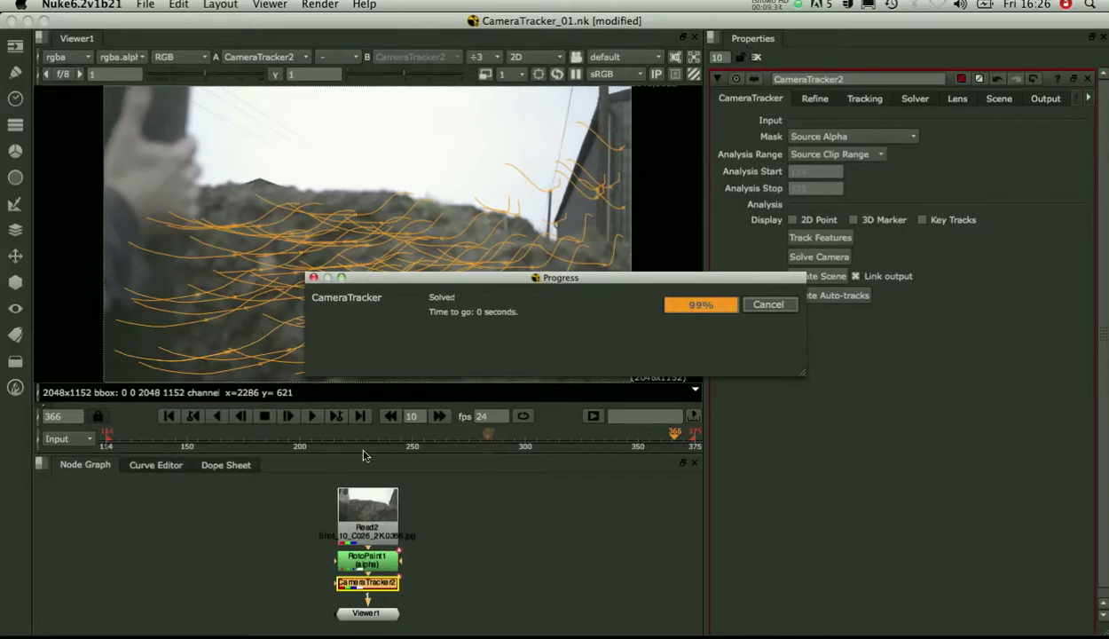
# Check the new solve error and its curves, and review the solved tracks up to frame 288.
pyautogui.click(815, 99)
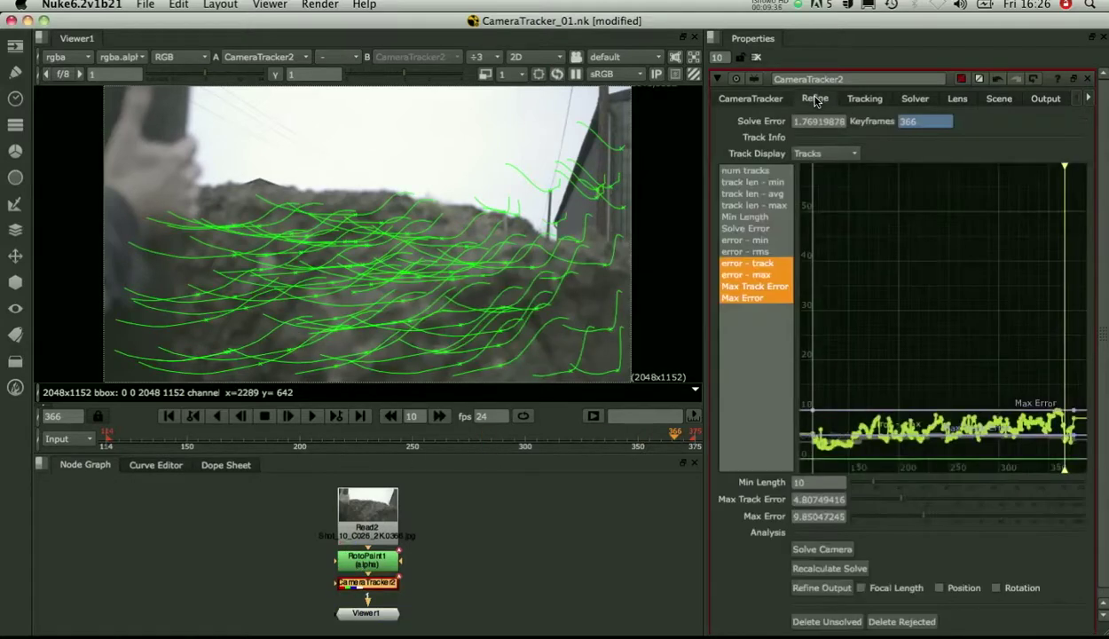
pyautogui.click(751, 99)
pyautogui.click(176, 451)
pyautogui.moveTo(175, 451); pyautogui.dragTo(499, 437)
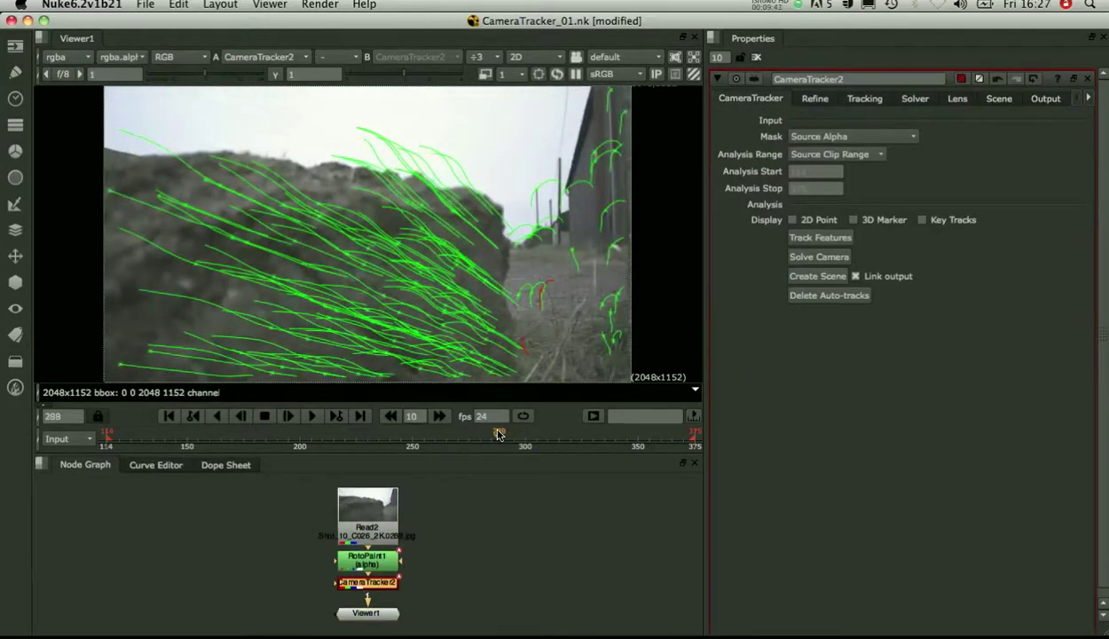
# Examine the solver's Keyframe Separation setting and try the Set reference frame option.
pyautogui.click(918, 98)
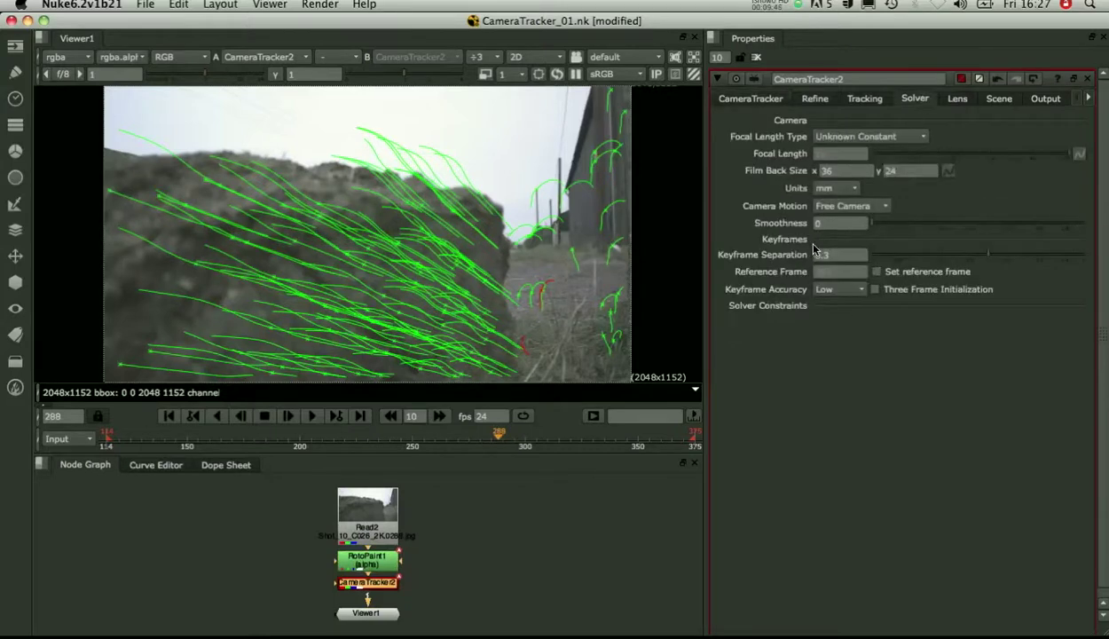
pyautogui.click(839, 255)
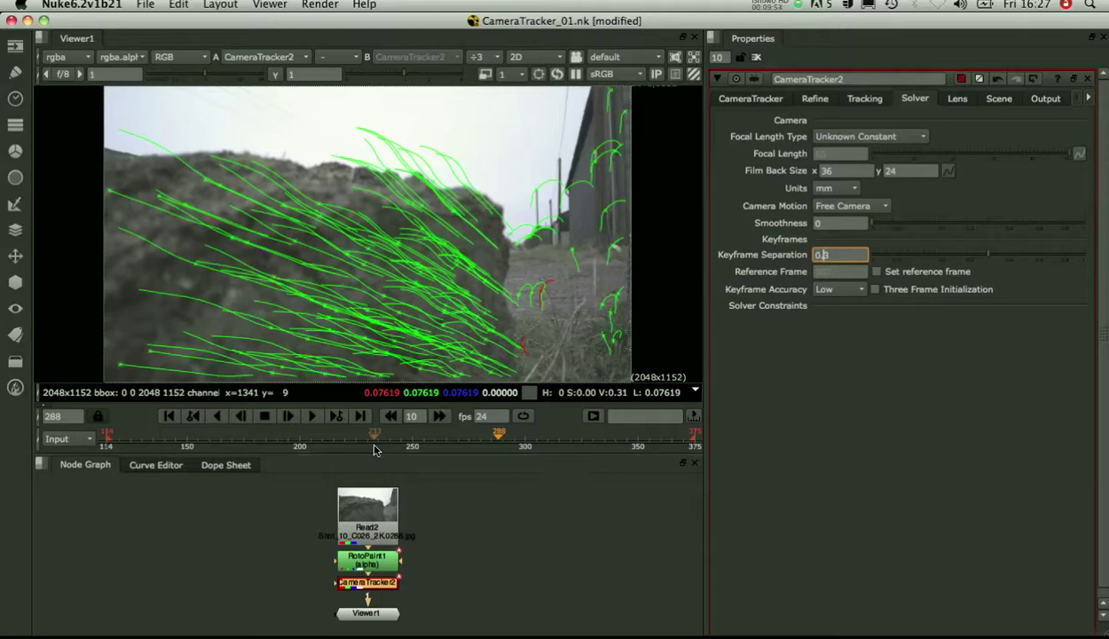
pyautogui.click(879, 272)
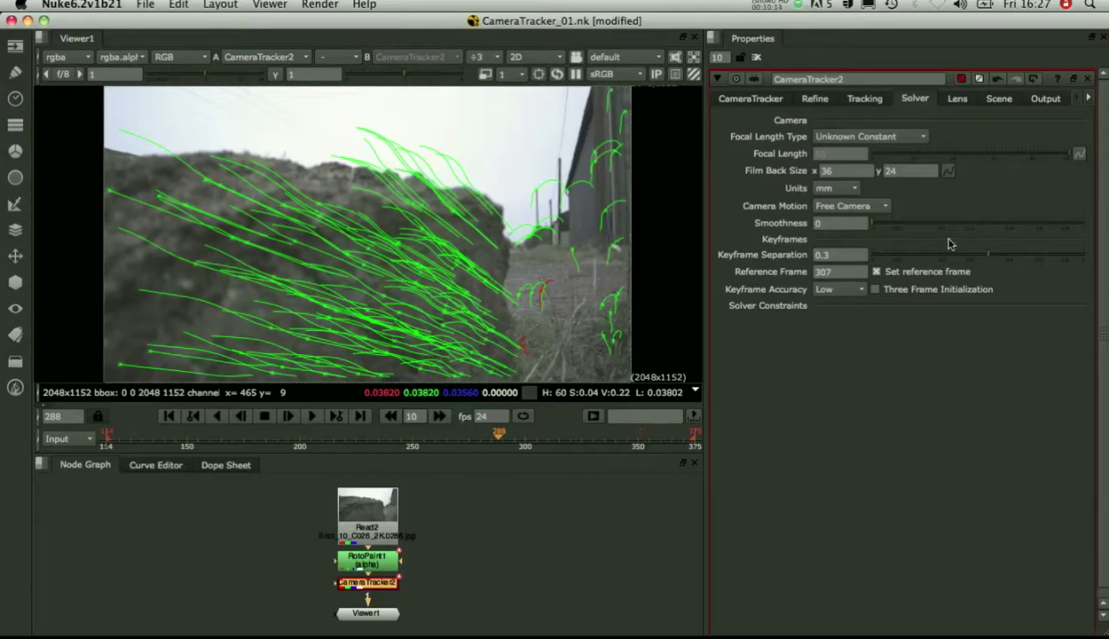
pyautogui.click(875, 272)
# Create the 3D scene with linked output from the solved camera, and move Viewer1 beside the CameraTracker node.
pyautogui.click(753, 98)
pyautogui.click(820, 276)
pyautogui.moveTo(473, 591); pyautogui.dragTo(468, 507, button='middle')
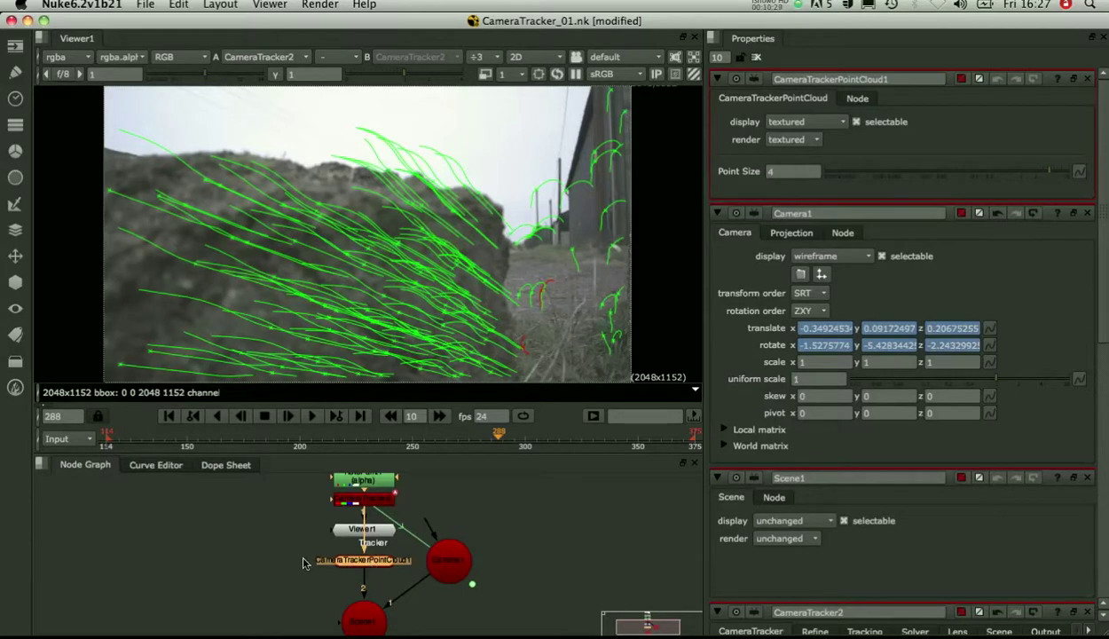
pyautogui.moveTo(343, 536); pyautogui.dragTo(257, 505)
# Inspect the point cloud and the camera's movement in the 3D view up to frame 258.
pyautogui.press('Tab')
pyautogui.scroll(-5, 435, 263)
pyautogui.keyDown('ctrl'); pyautogui.moveTo(256, 217); pyautogui.dragTo(604, 288); pyautogui.keyUp('ctrl')
pyautogui.moveTo(138, 434); pyautogui.dragTo(430, 432)
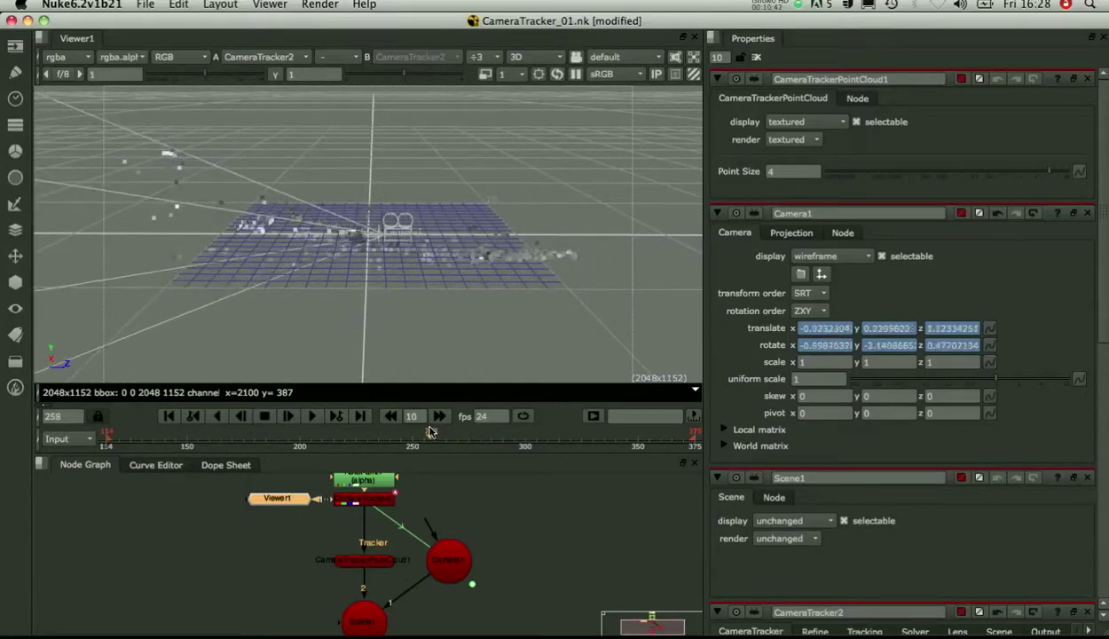
# Look through Camera1 in the locked 3D view and overlay the footage in over mode, with the wipe handle at the image's edge.
pyautogui.click(623, 56)
pyautogui.click(619, 74)
pyautogui.click(575, 57)
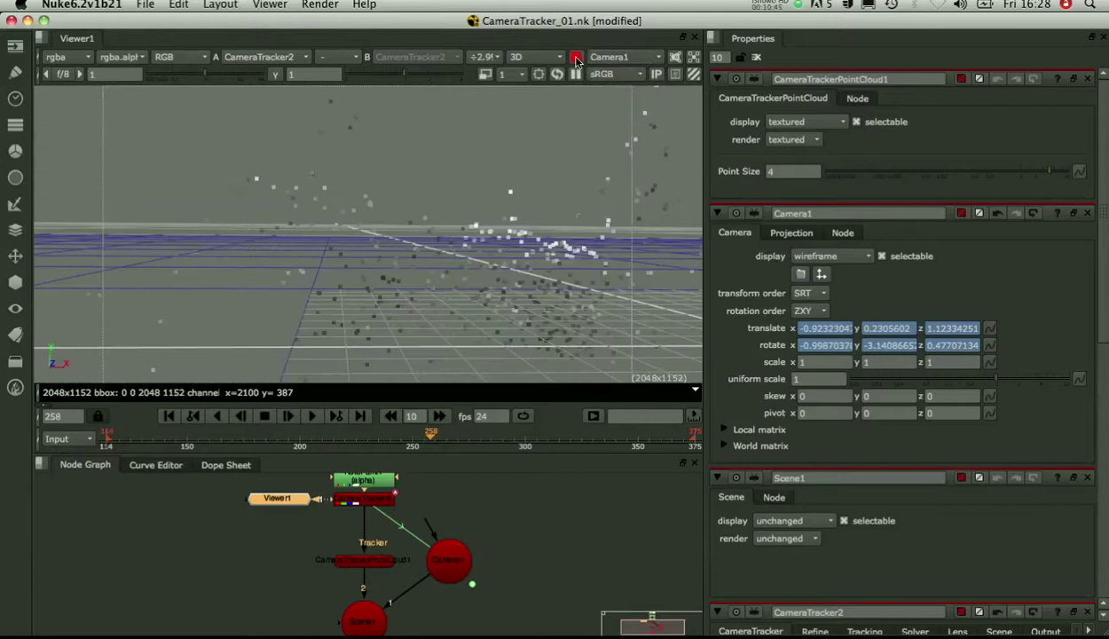
pyautogui.click(355, 58)
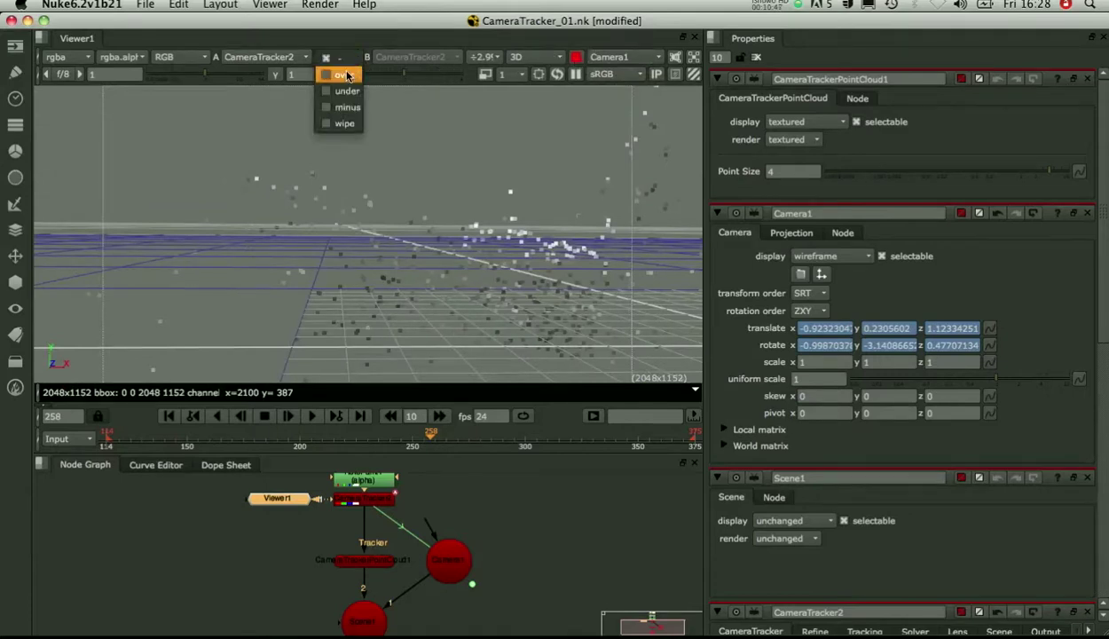
pyautogui.click(346, 91)
pyautogui.moveTo(365, 225); pyautogui.dragTo(115, 273)
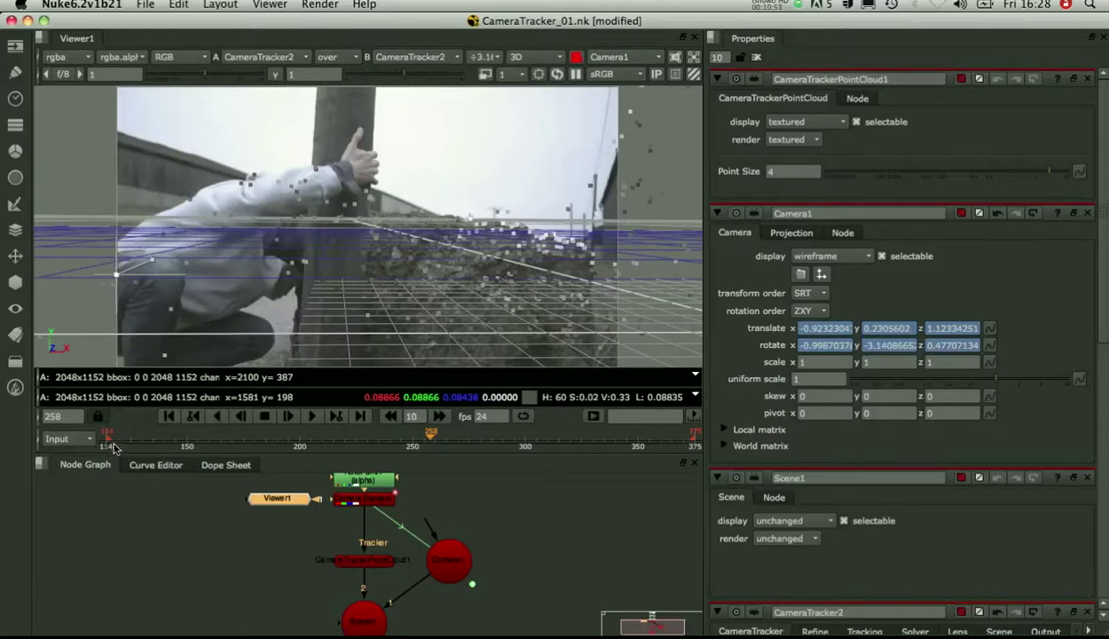
# Review how the point cloud fits the footage up to frame 200, and return to 2D with the comparison switched off.
pyautogui.click(178, 440)
pyautogui.moveTo(178, 440); pyautogui.dragTo(299, 426)
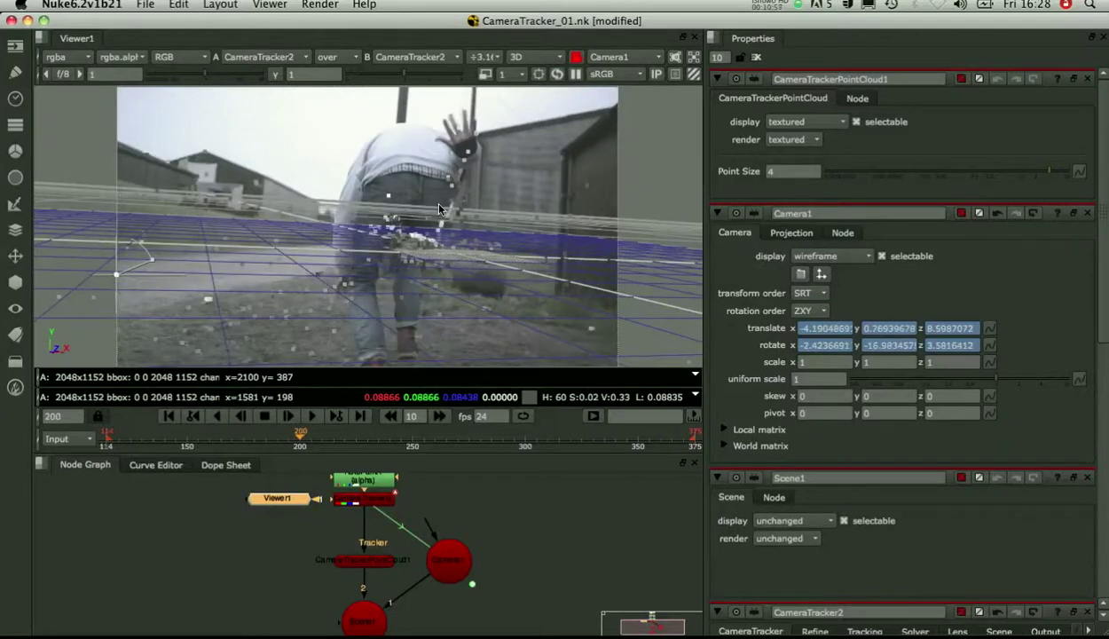
pyautogui.press('Tab')
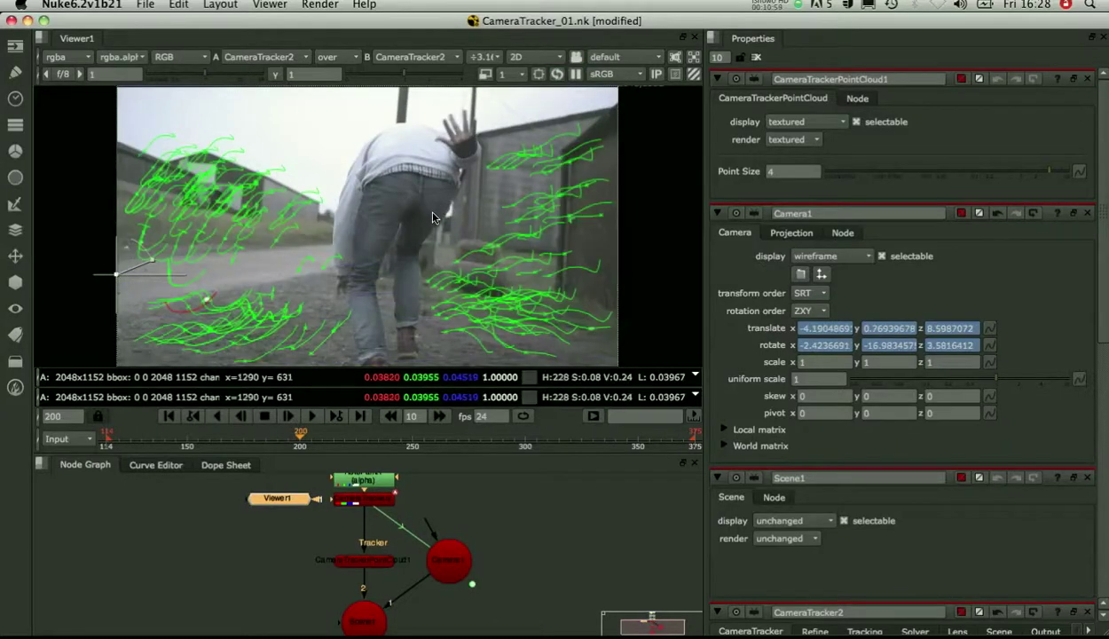
pyautogui.click(349, 65)
pyautogui.click(333, 80)
# At frame 133, select the tracks on the gravel ground and inspect their points in the unlocked 3D view.
pyautogui.click(149, 437)
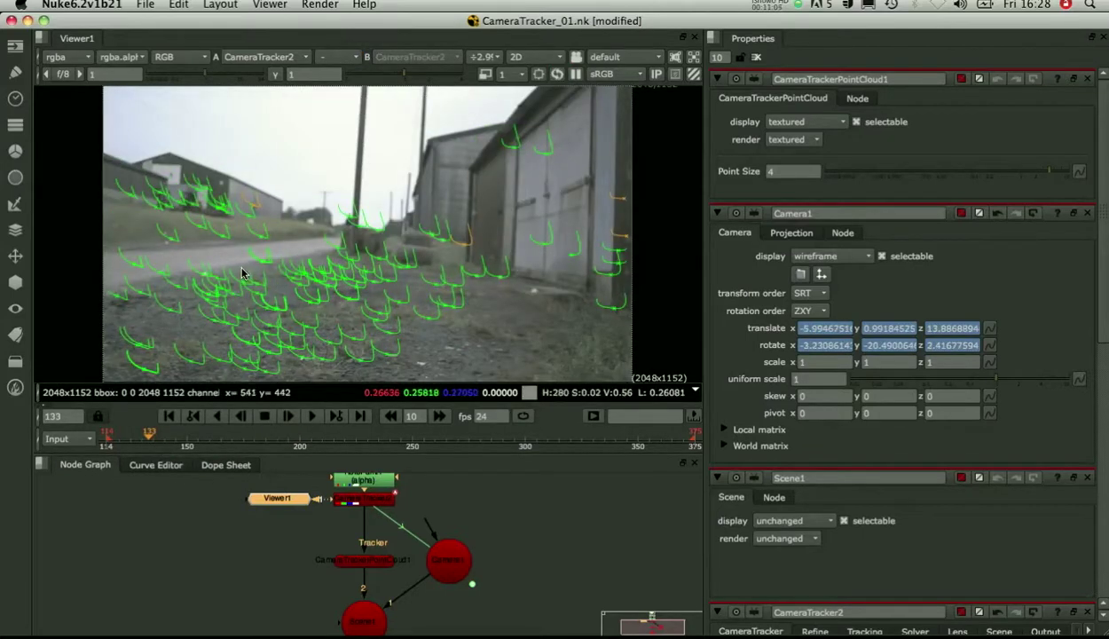
pyautogui.moveTo(241, 268); pyautogui.dragTo(404, 355)
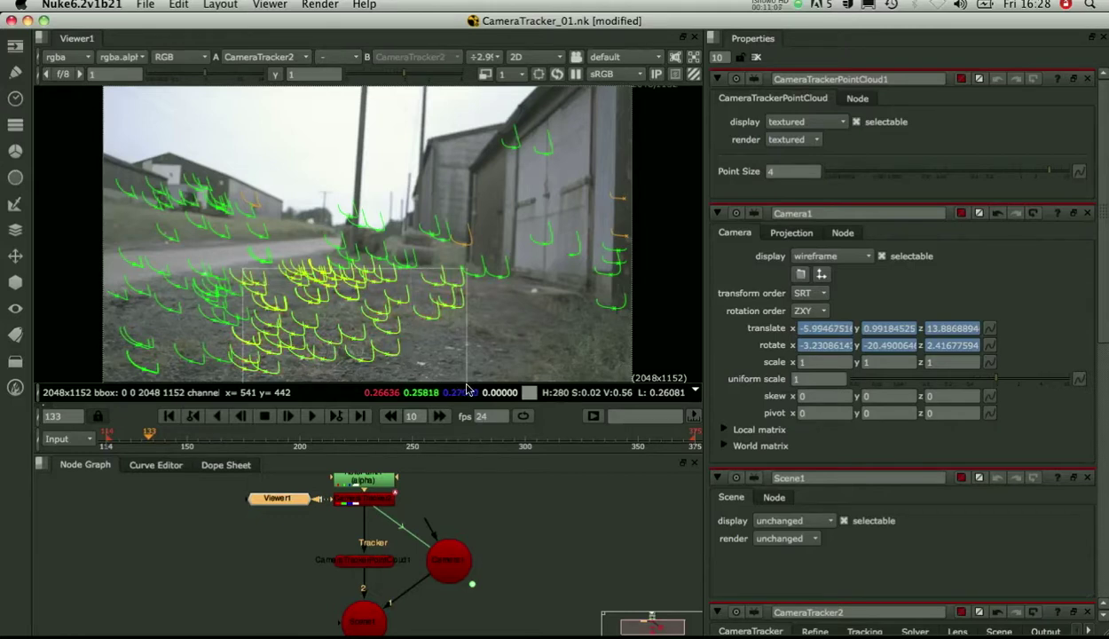
pyautogui.press('Tab')
pyautogui.scroll(-5, 346, 173)
pyautogui.scroll(3, 373, 169)
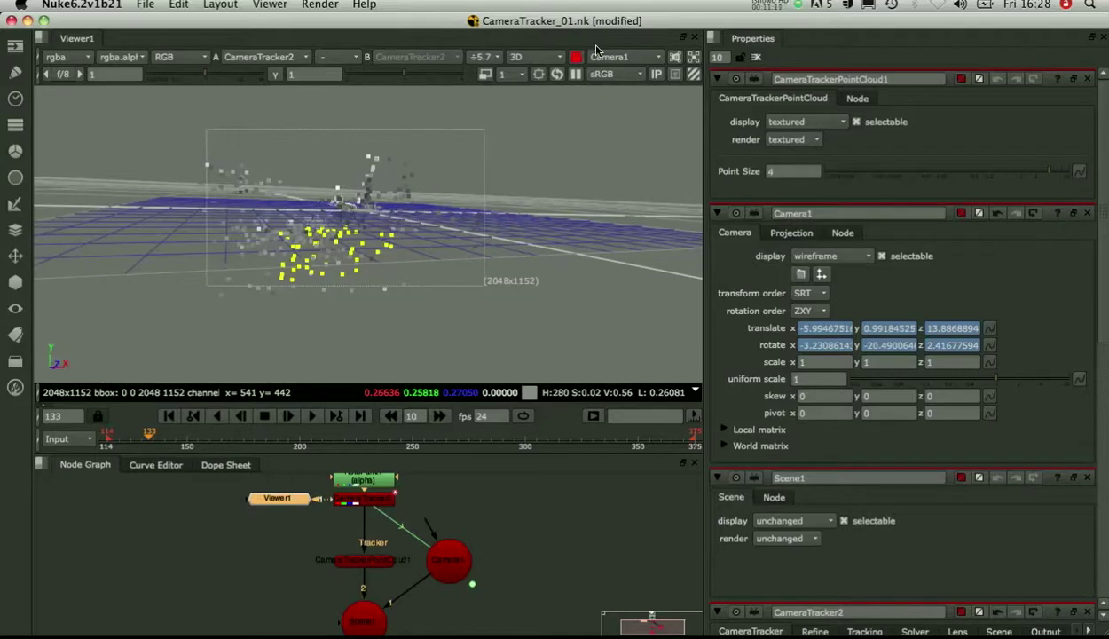
pyautogui.click(576, 56)
pyautogui.moveTo(284, 241); pyautogui.dragTo(221, 269)
# Set the ground plane to the selected gravel tracks in the 2D view.
pyautogui.press('Tab')
pyautogui.rightClick(413, 321)
pyautogui.moveTo(464, 376)
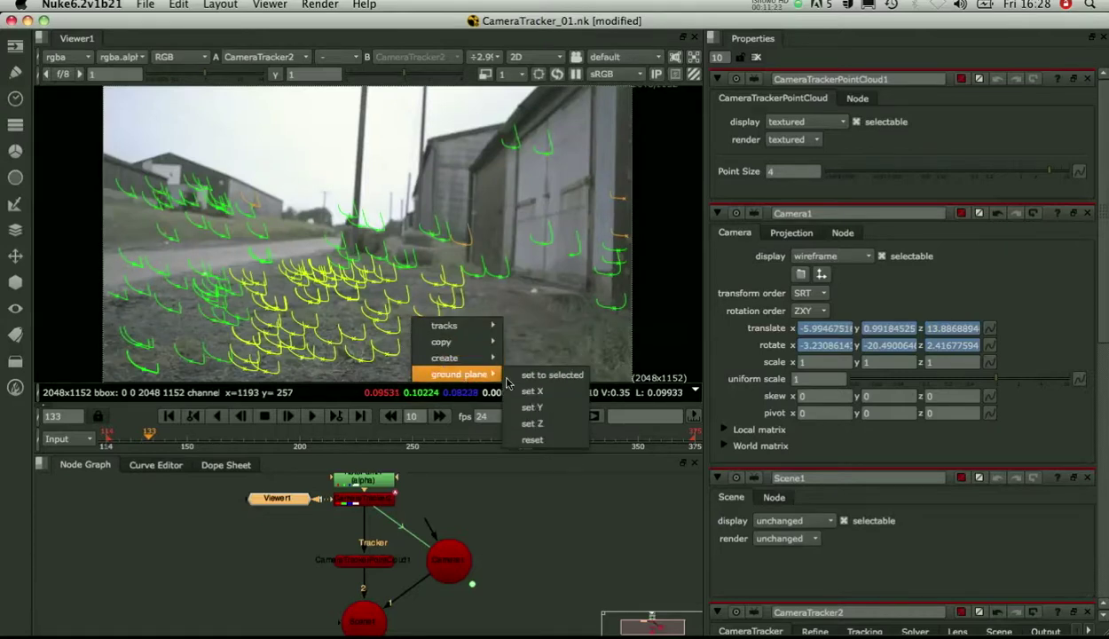
pyautogui.click(548, 376)
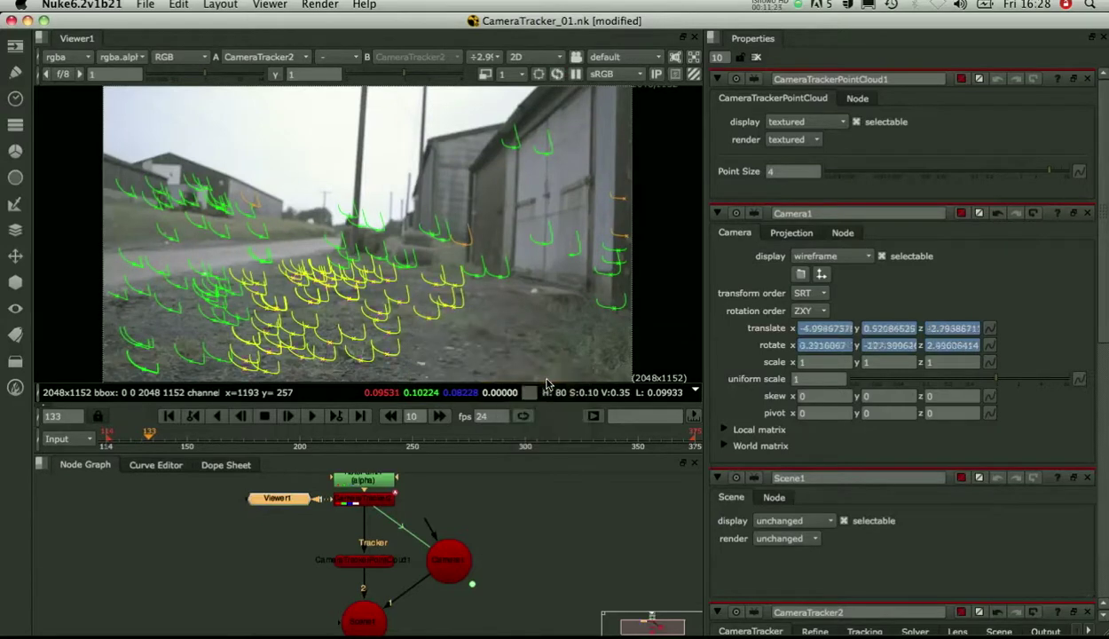
# At frame 188, check the selected ground points against the grid in 3D and set the ground plane to them again.
pyautogui.click(274, 440)
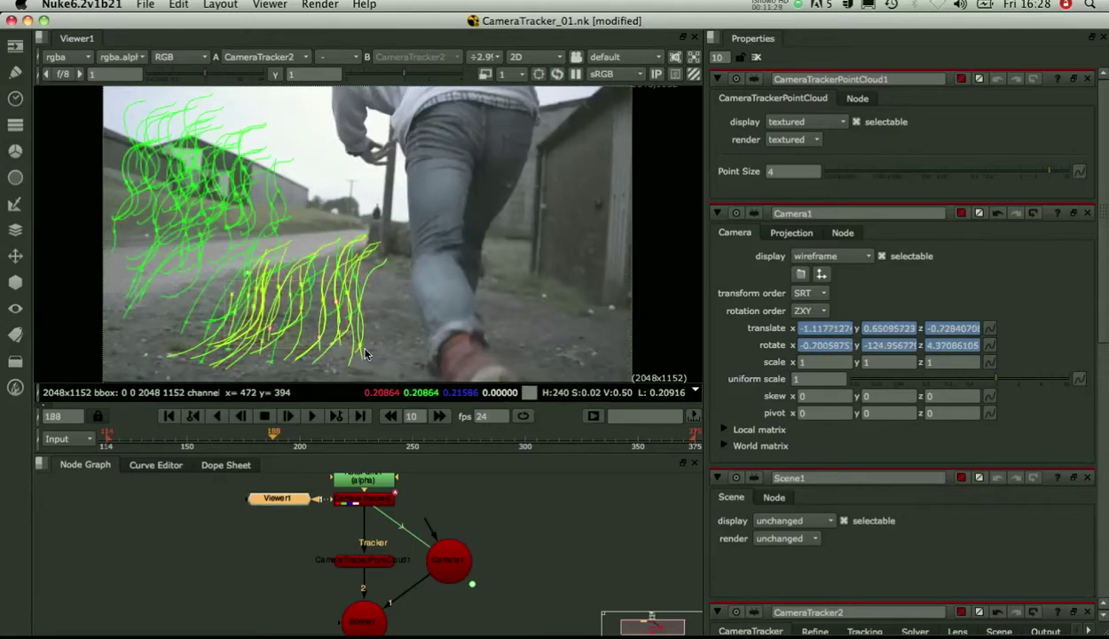
pyautogui.press('Tab')
pyautogui.keyDown('ctrl'); pyautogui.moveTo(340, 330); pyautogui.dragTo(610, 327); pyautogui.keyUp('ctrl')
pyautogui.press('Tab')
pyautogui.rightClick(337, 319)
pyautogui.moveTo(389, 361)
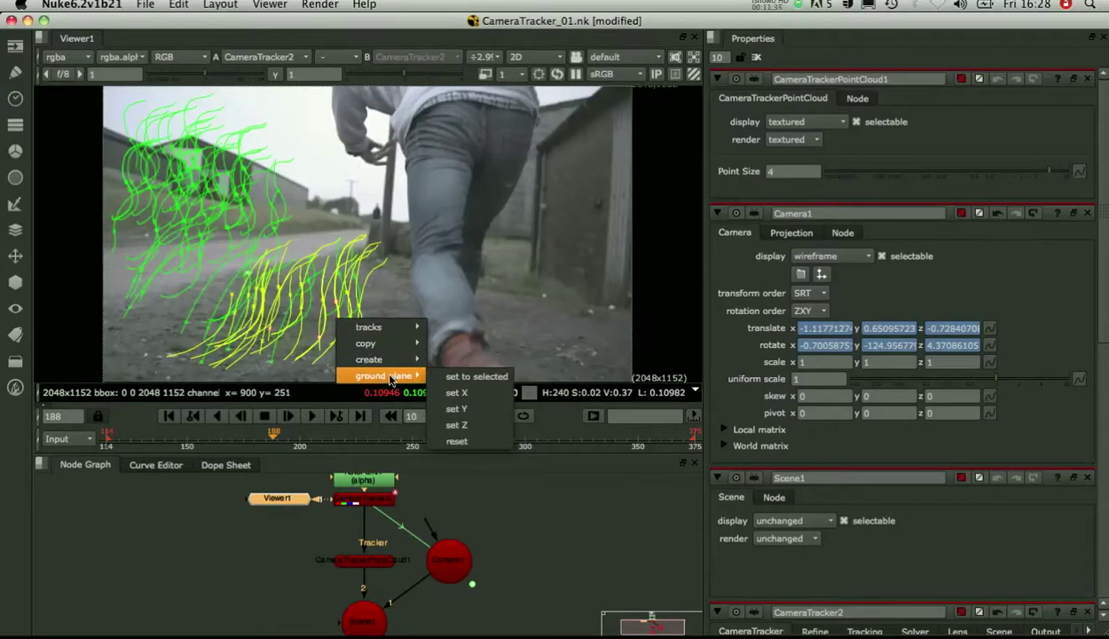
pyautogui.click(457, 370)
# At frame 211, select the ground tracks on both sides of the actor and set the ground plane to the selection.
pyautogui.click(324, 437)
pyautogui.moveTo(498, 307)
pyautogui.mouseDown()
pyautogui.moveTo(573, 368)
pyautogui.moveTo(603, 368)
pyautogui.mouseUp()
pyautogui.keyDown('shift'); pyautogui.moveTo(254, 312); pyautogui.dragTo(349, 367); pyautogui.keyUp('shift')
pyautogui.press('Tab')
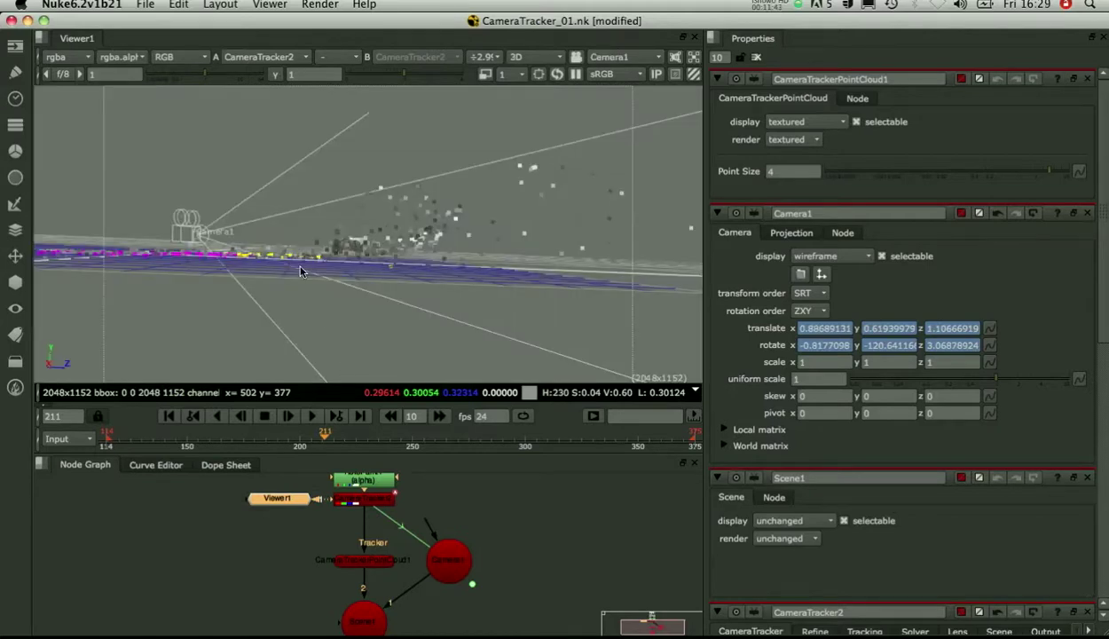
pyautogui.press('Tab')
pyautogui.rightClick(440, 309)
pyautogui.moveTo(496, 371)
pyautogui.click(559, 371)
# Clear the track selection and inspect the point cloud's alignment with the grid in 3D.
pyautogui.click(376, 357)
pyautogui.press('Tab')
pyautogui.keyDown('alt'); pyautogui.moveTo(293, 274); pyautogui.dragTo(593, 248, button='right'); pyautogui.keyUp('alt')
pyautogui.press('Tab')
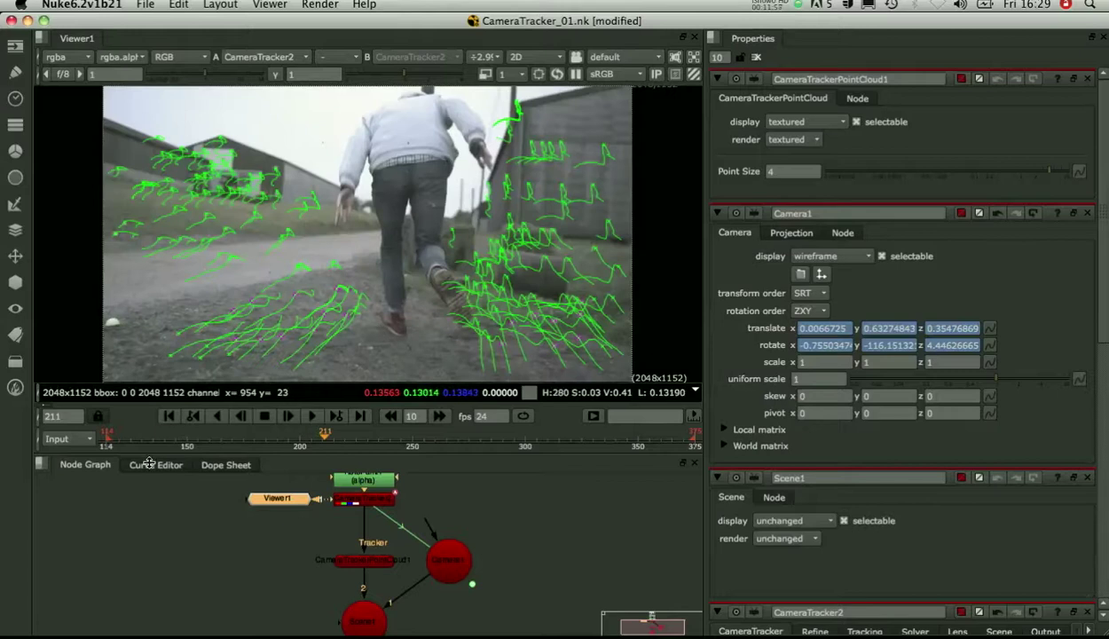
# At frame 135, set the ground plane's Z axis from two ground tracks in depth, and check the scene's orientation in 3D.
pyautogui.click(151, 445)
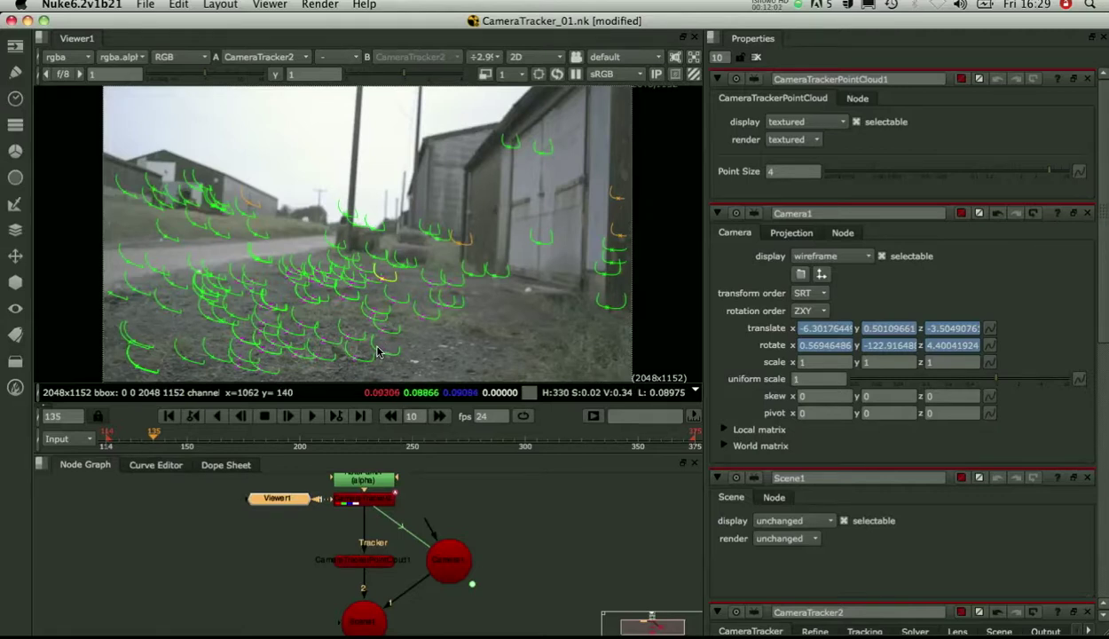
pyautogui.rightClick(419, 353)
pyautogui.moveTo(470, 406)
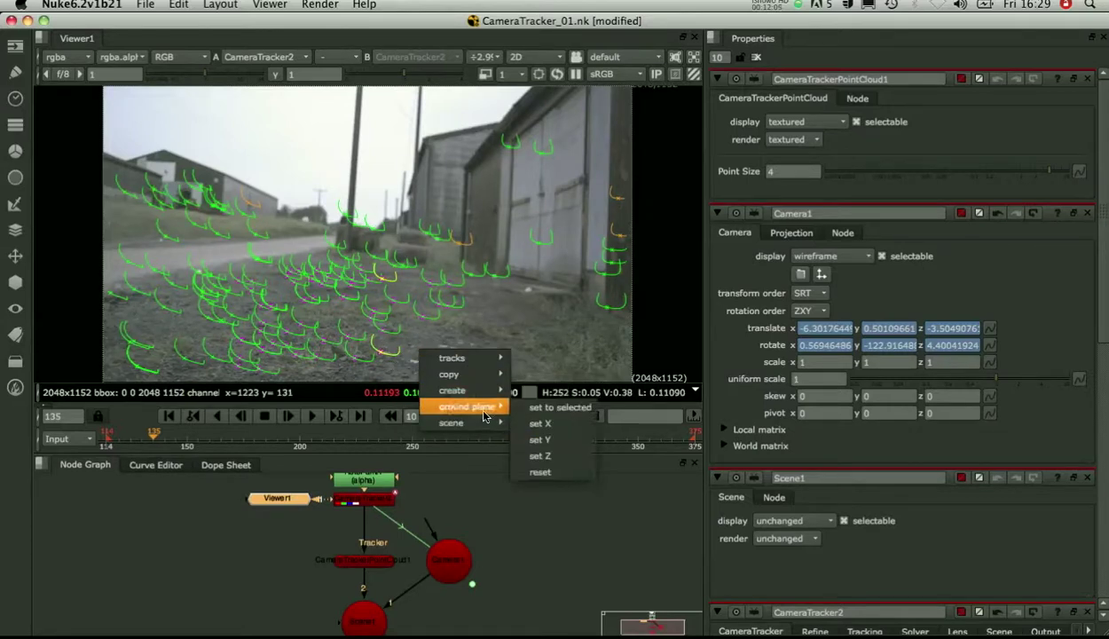
pyautogui.click(541, 457)
pyautogui.press('Tab')
pyautogui.keyDown('ctrl'); pyautogui.moveTo(383, 247); pyautogui.dragTo(298, 312); pyautogui.keyUp('ctrl')
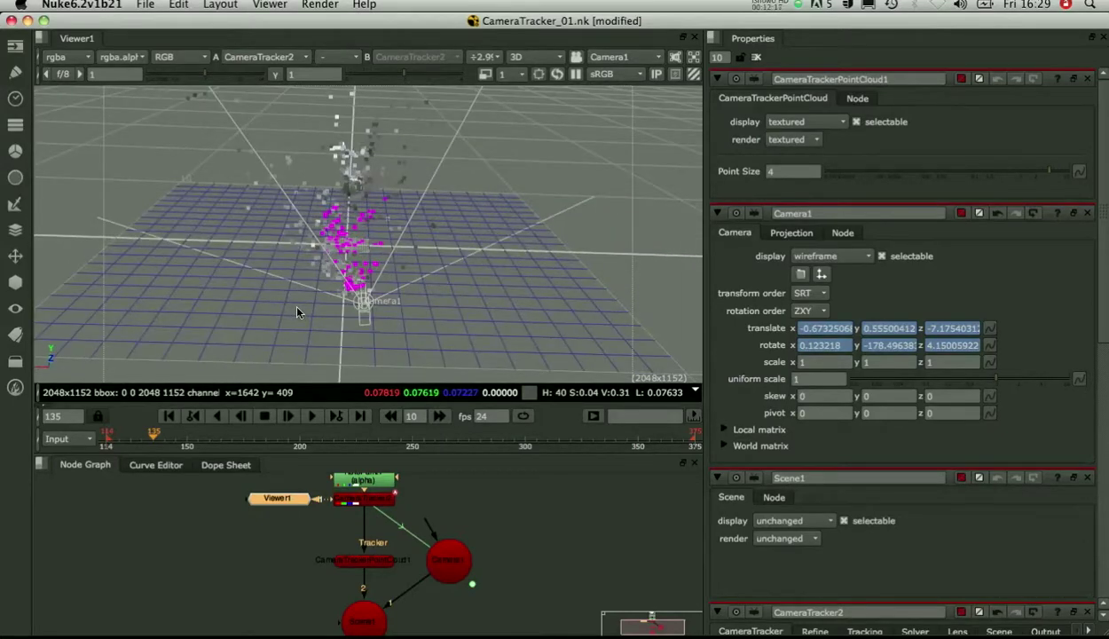
pyautogui.press('Tab')
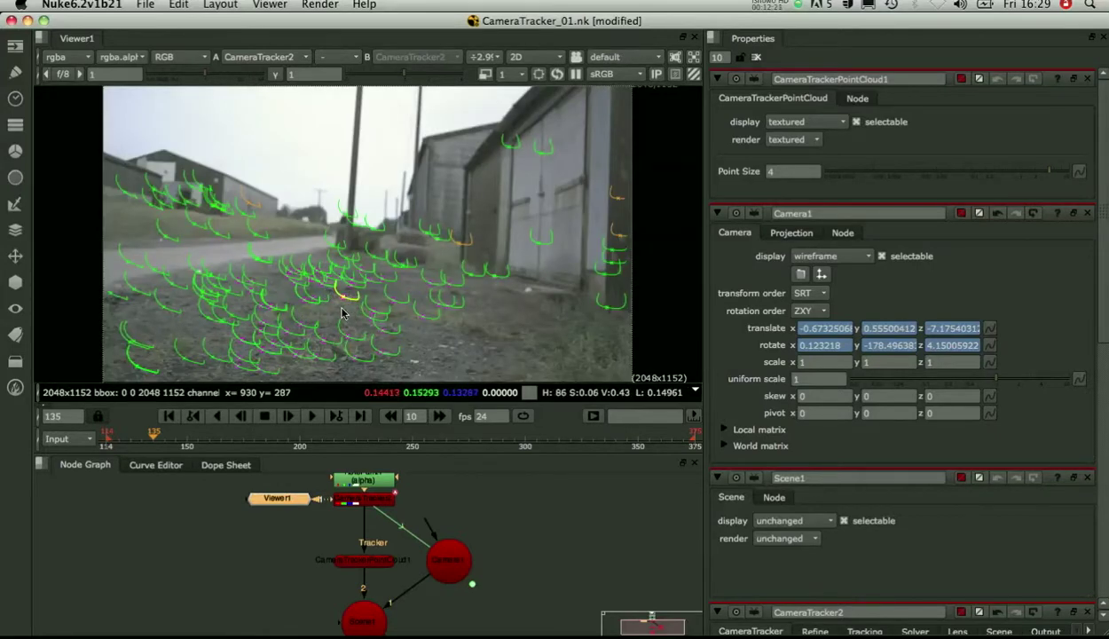
# Create a cube at the selected ground track and place its node in empty space beside the camera tracking nodes.
pyautogui.rightClick(345, 312)
pyautogui.moveTo(375, 350)
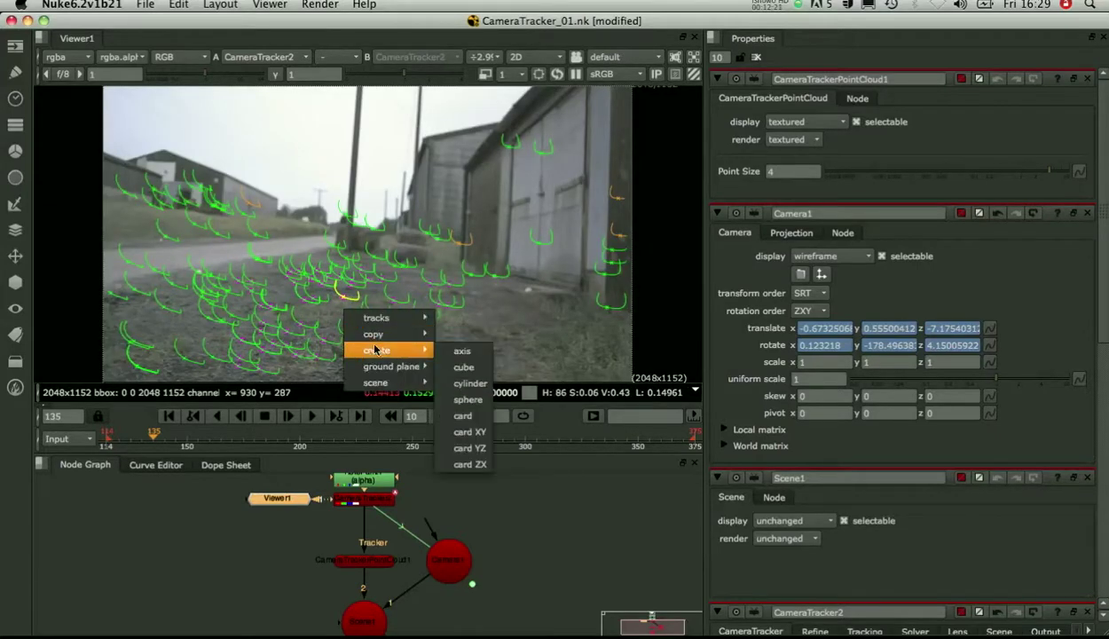
pyautogui.click(463, 367)
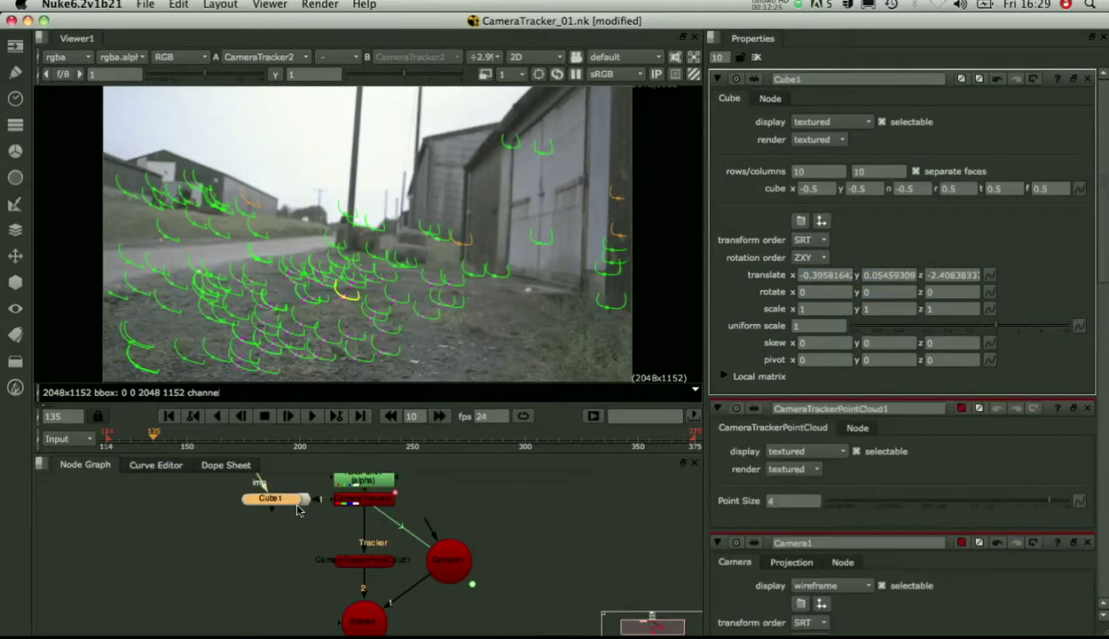
pyautogui.moveTo(291, 508); pyautogui.dragTo(550, 489)
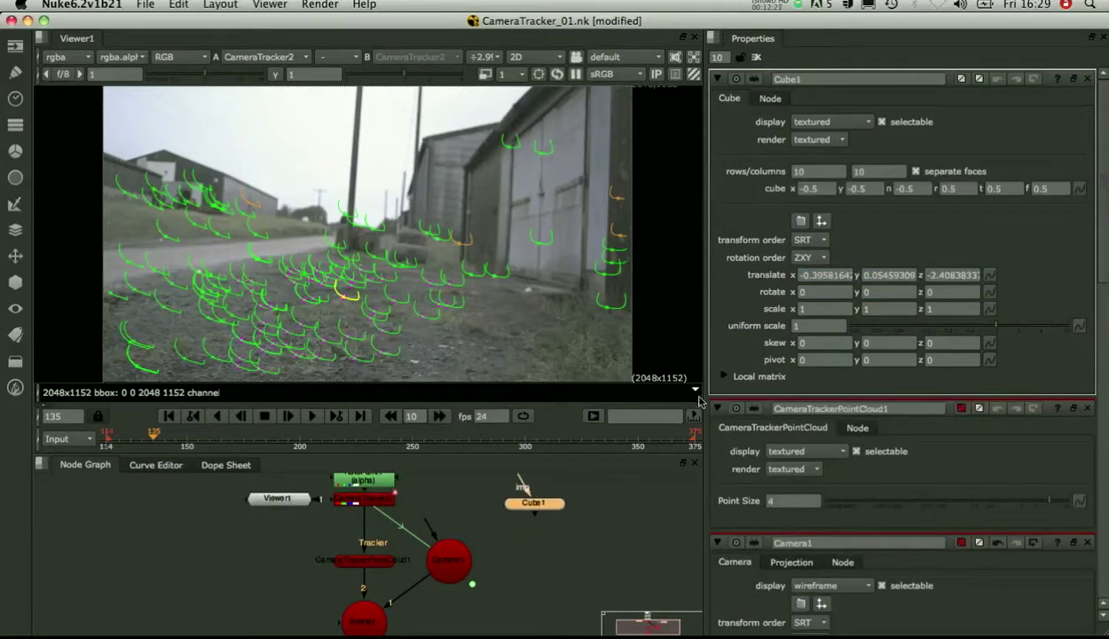
# Set the cube's uniform scale to 0.025 and its lower Y extent to 0 so it rests on the ground.
pyautogui.doubleClick(808, 326)
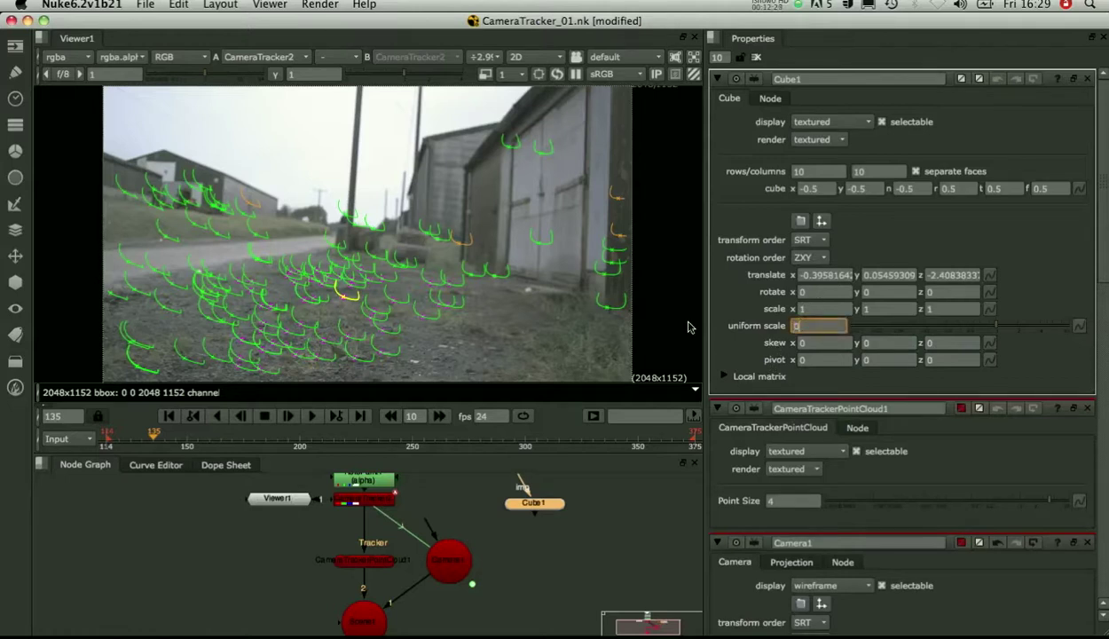
pyautogui.write('0.025')
pyautogui.press('Return')
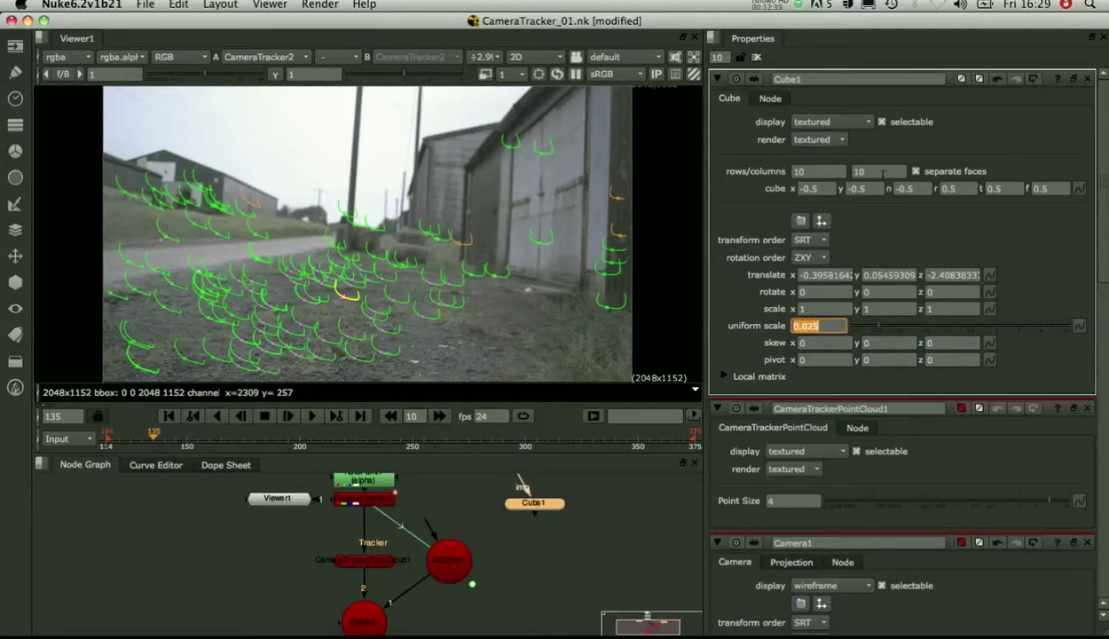
pyautogui.doubleClick(865, 188)
pyautogui.write('0')
pyautogui.press('Tab')
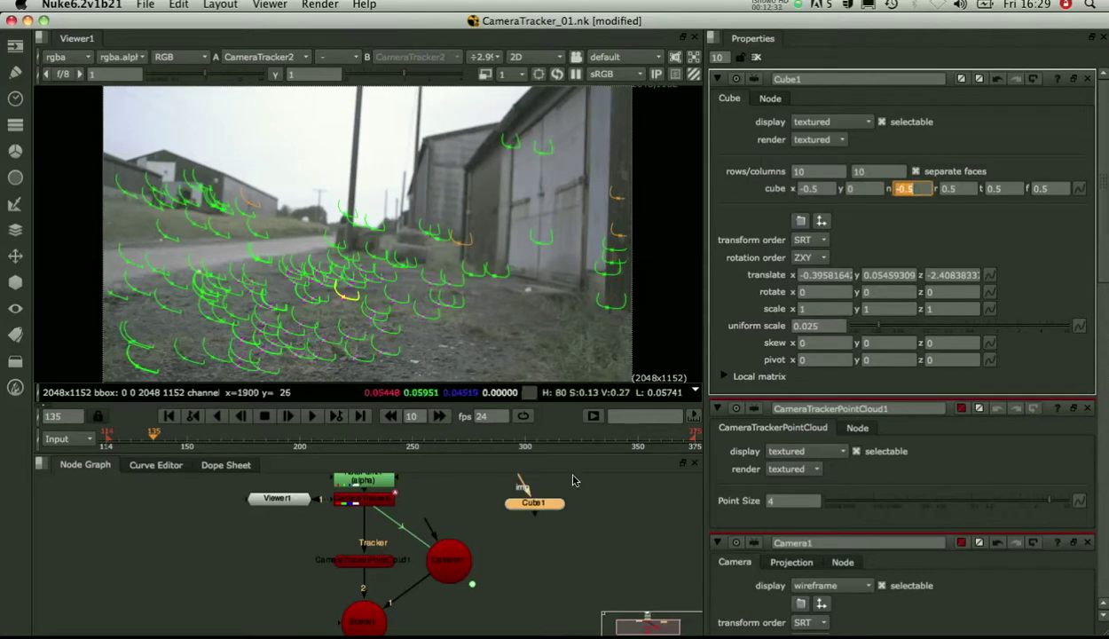
# Add a ScanlineRender to the cube, connect the solved camera and CameraTracker2 as background, and view the render.
pyautogui.press('Tab')
pyautogui.write('scan')
pyautogui.press('Return')
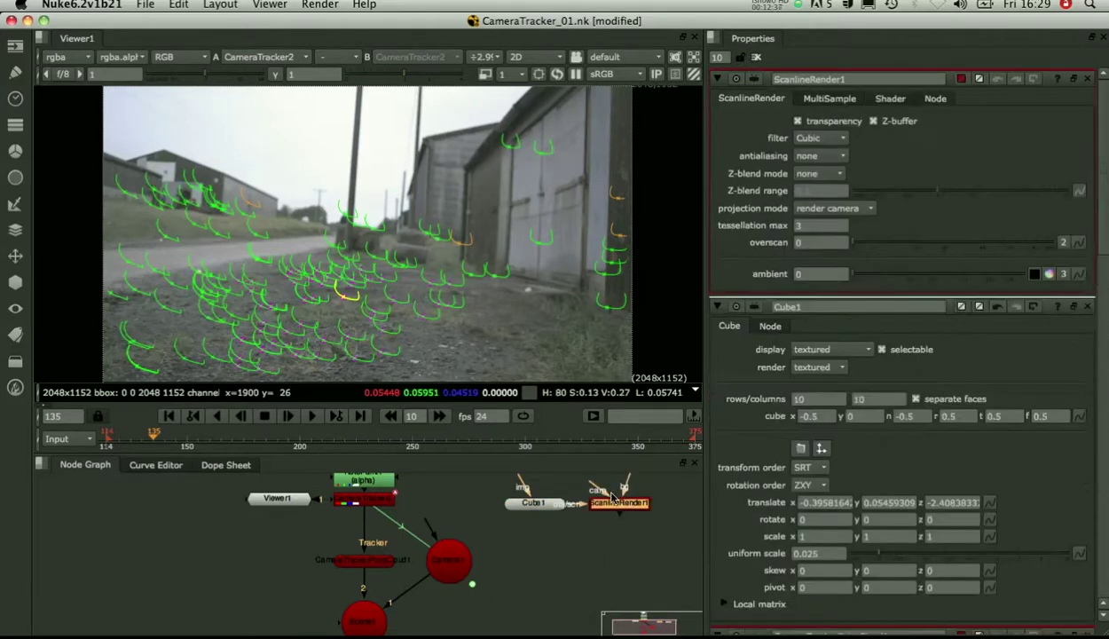
pyautogui.moveTo(597, 498); pyautogui.dragTo(448, 571)
pyautogui.moveTo(627, 484); pyautogui.dragTo(364, 499)
pyautogui.press('1')
pyautogui.click(682, 501)
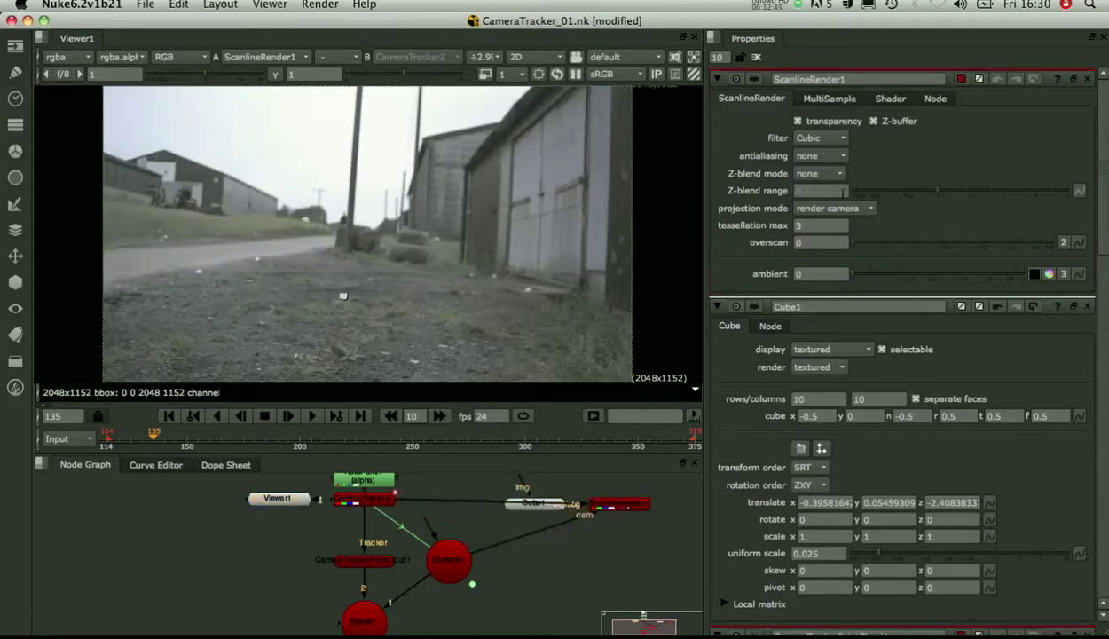
# Set the cube's uniform scale to 0.05.
pyautogui.doubleClick(532, 504)
pyautogui.click(816, 325)
pyautogui.doubleClick(814, 325)
pyautogui.write('0.05')
pyautogui.press('Return')
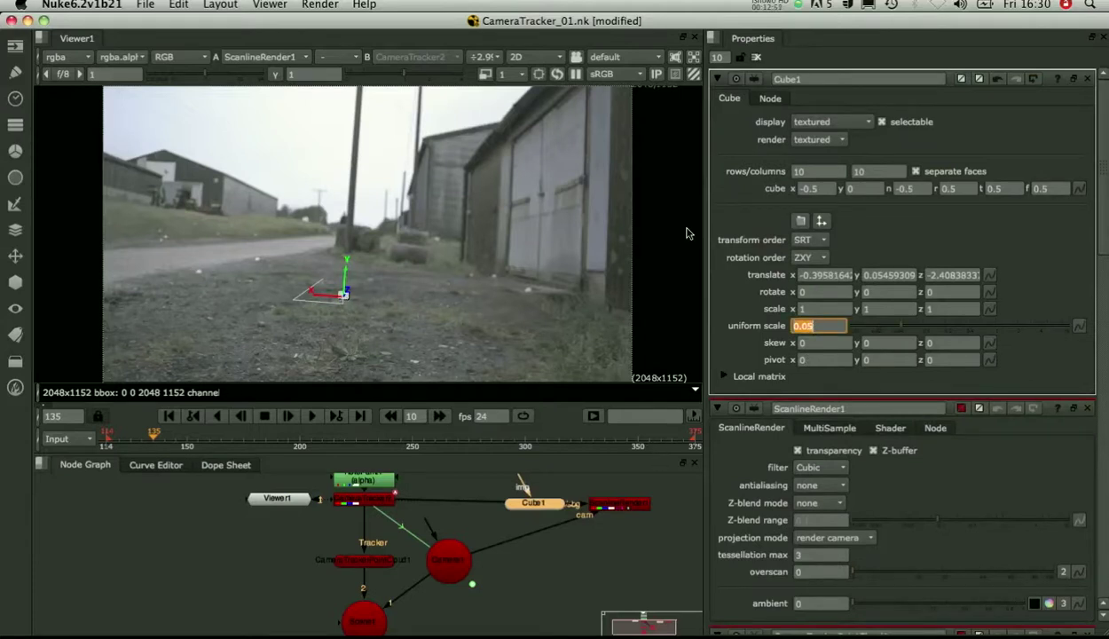
# Close all open node properties to check the cube over the footage, and set the cube's uniform scale to 0.1.
pyautogui.click(757, 57)
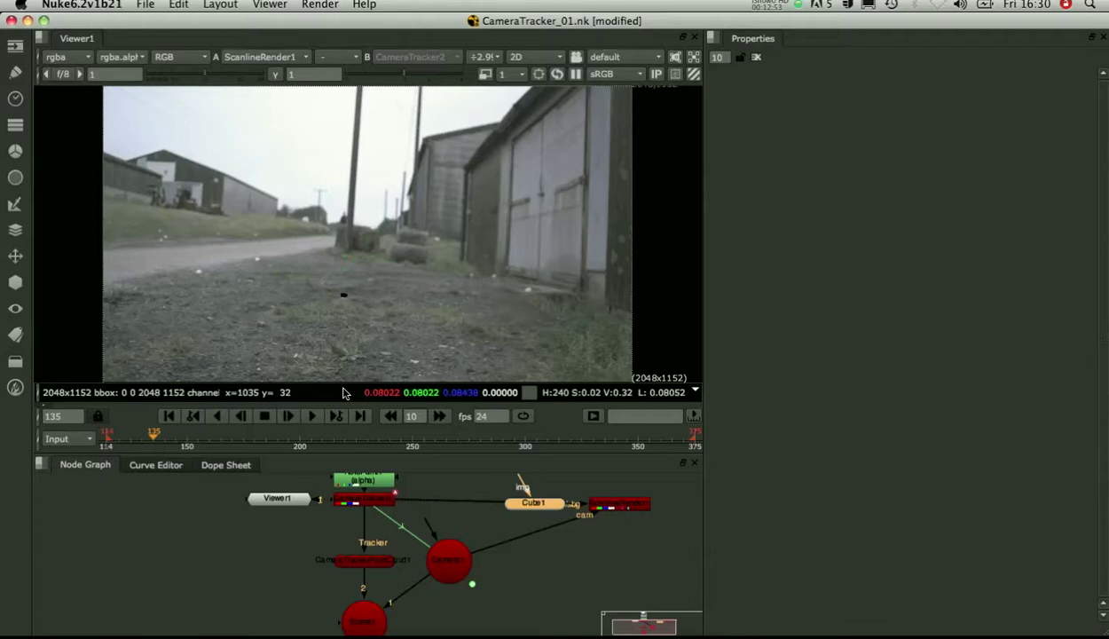
pyautogui.doubleClick(533, 503)
pyautogui.click(804, 325)
pyautogui.press('Return')
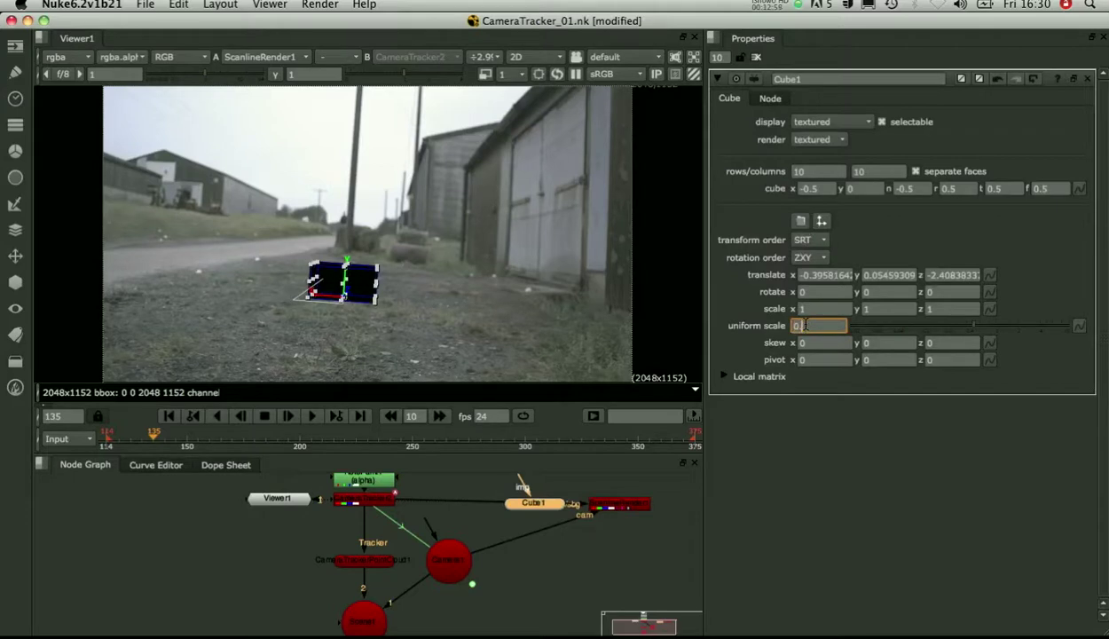
pyautogui.write('0.1')
pyautogui.press('Return')
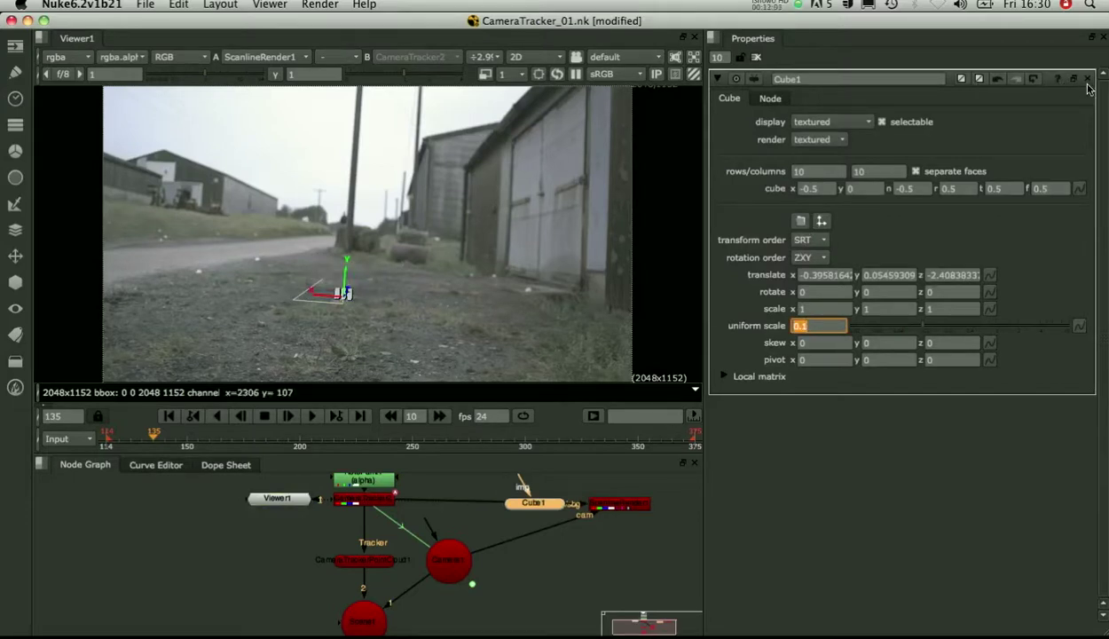
# Close the cube's properties and play the composite from frame 135 to check that the cube sticks to the ground.
pyautogui.click(1088, 80)
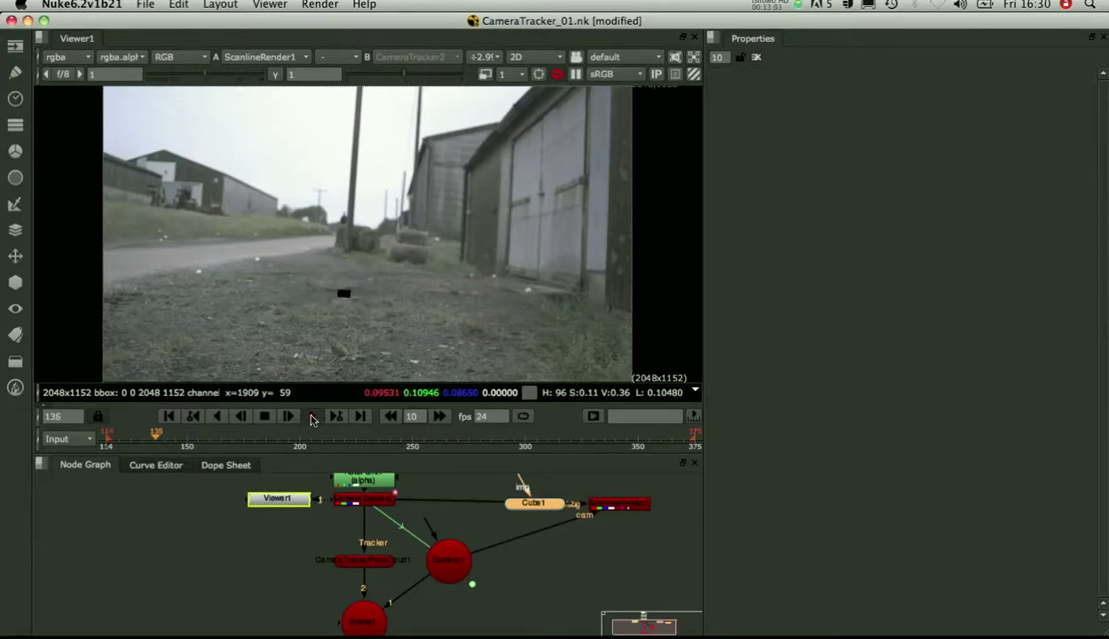
pyautogui.click(313, 417)
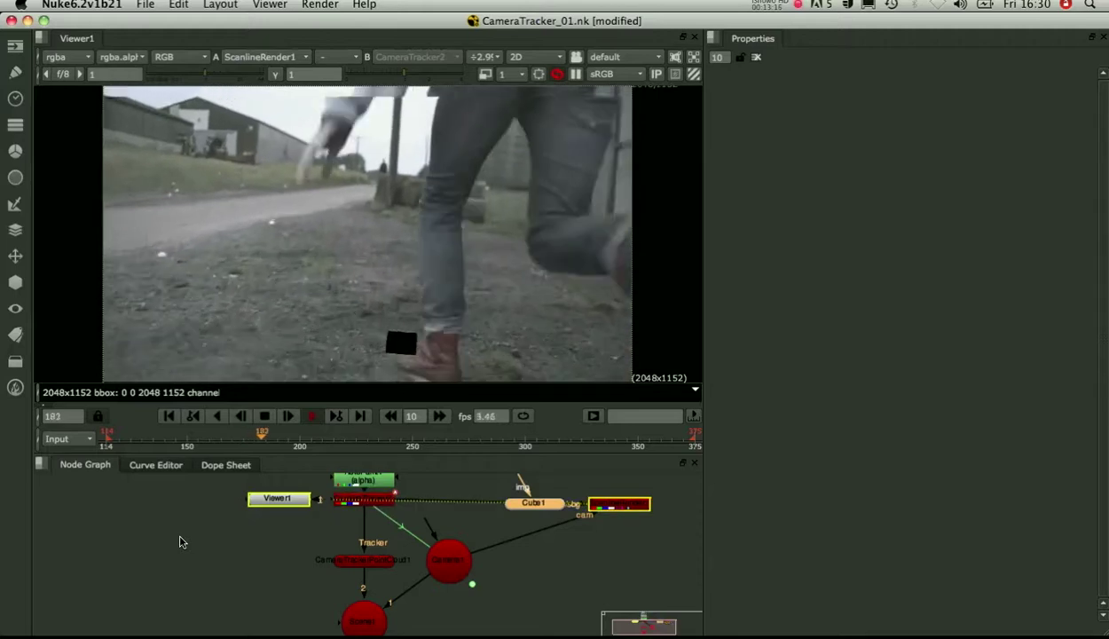
pyautogui.click(307, 423)
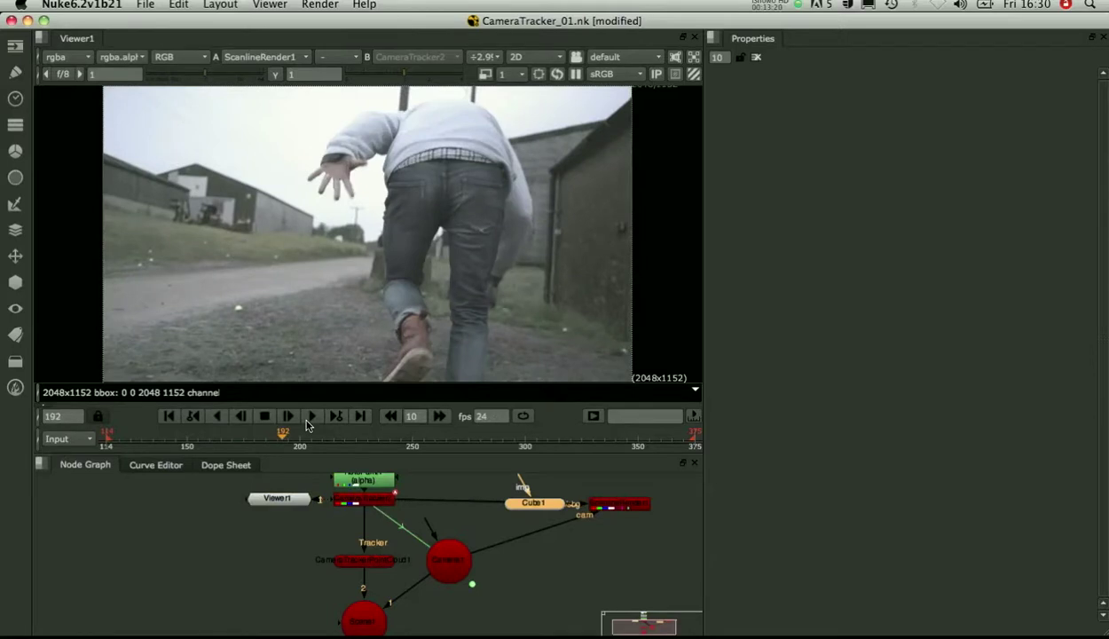
# Open the CameraTracker2 properties and review the feature and track threshold settings.
pyautogui.doubleClick(384, 504)
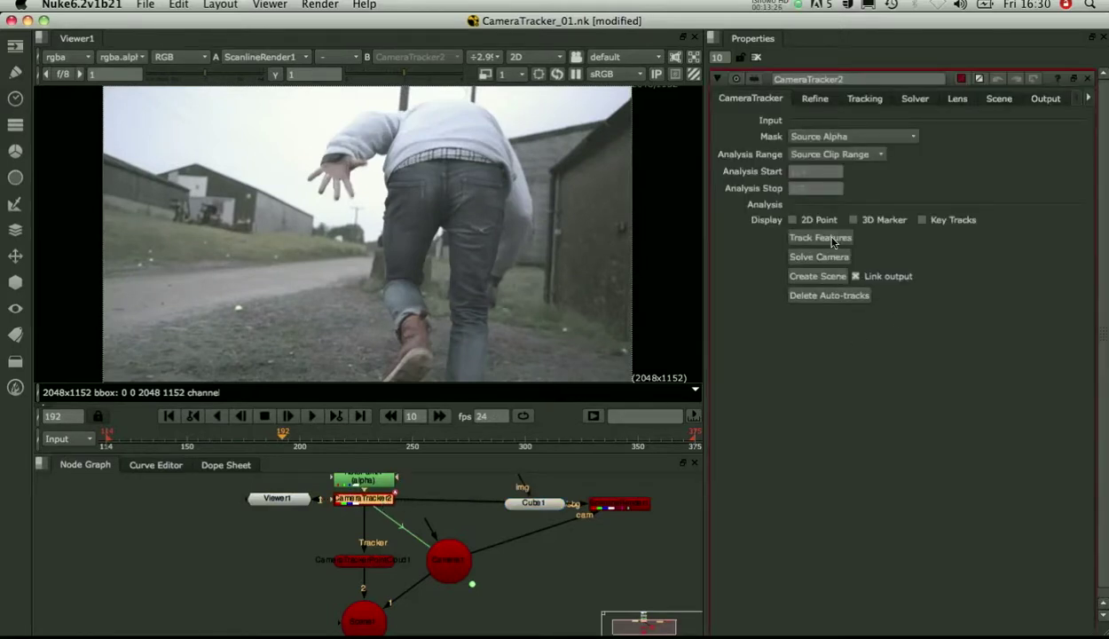
pyautogui.click(865, 99)
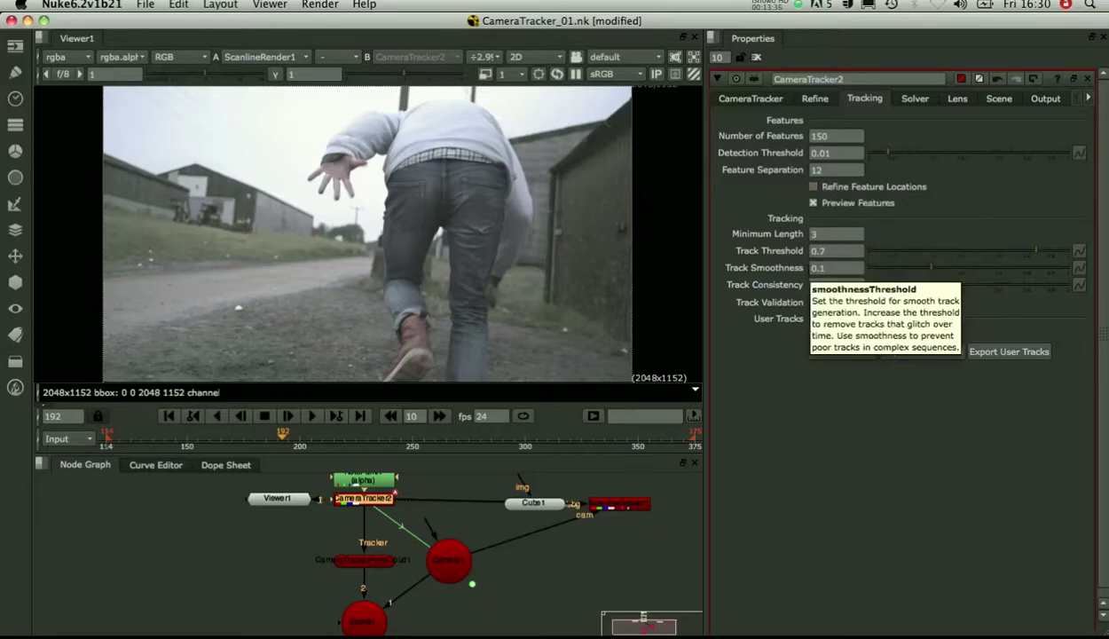
pyautogui.click(759, 99)
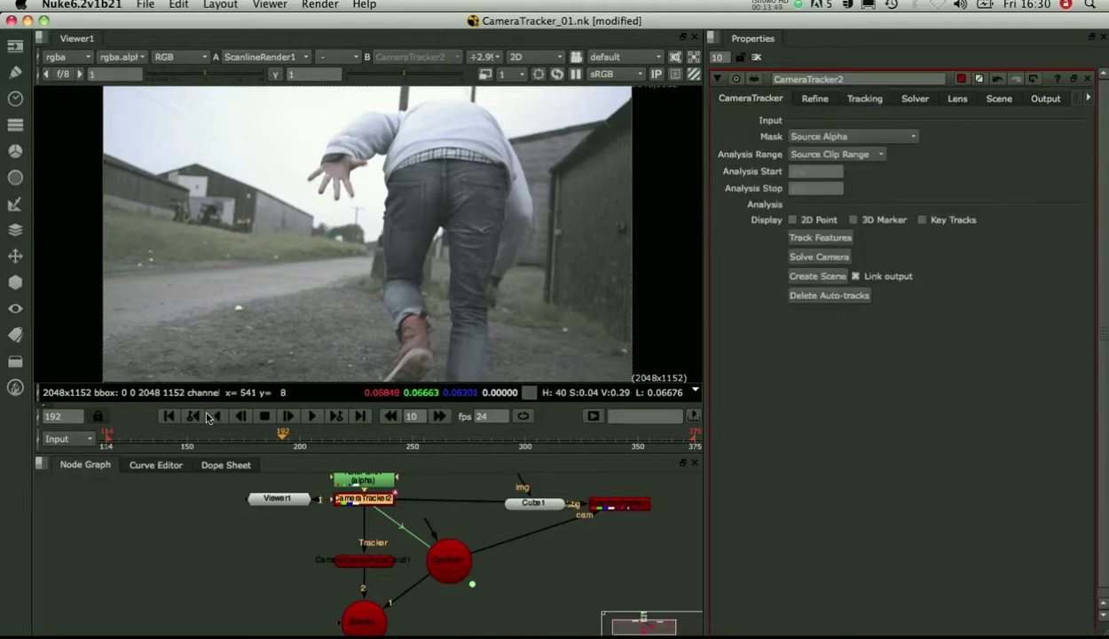
# View CameraTracker2, turn off Preview Features, and check the feature tracks at frames 139 and 232.
pyautogui.click(340, 496)
pyautogui.press('1')
pyautogui.click(162, 437)
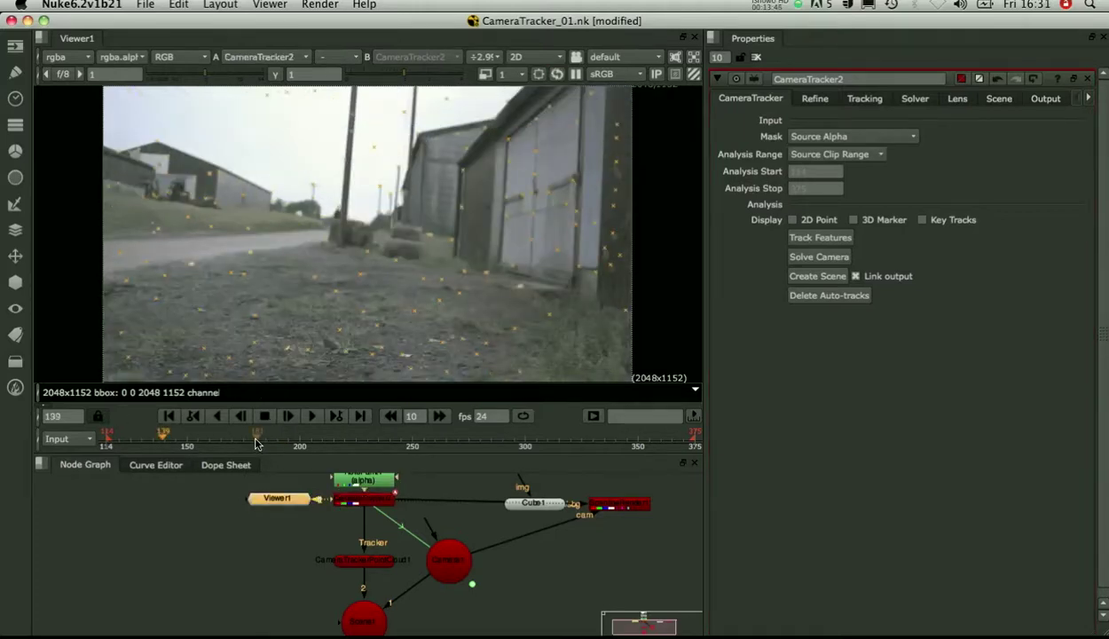
pyautogui.click(815, 99)
pyautogui.click(859, 98)
pyautogui.click(813, 203)
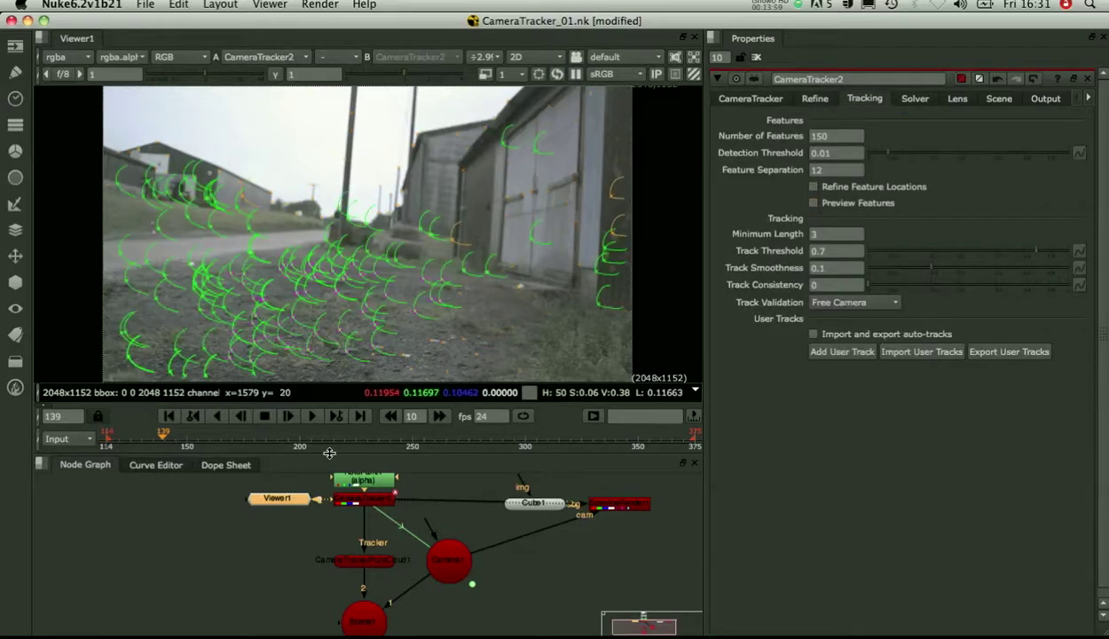
pyautogui.click(373, 444)
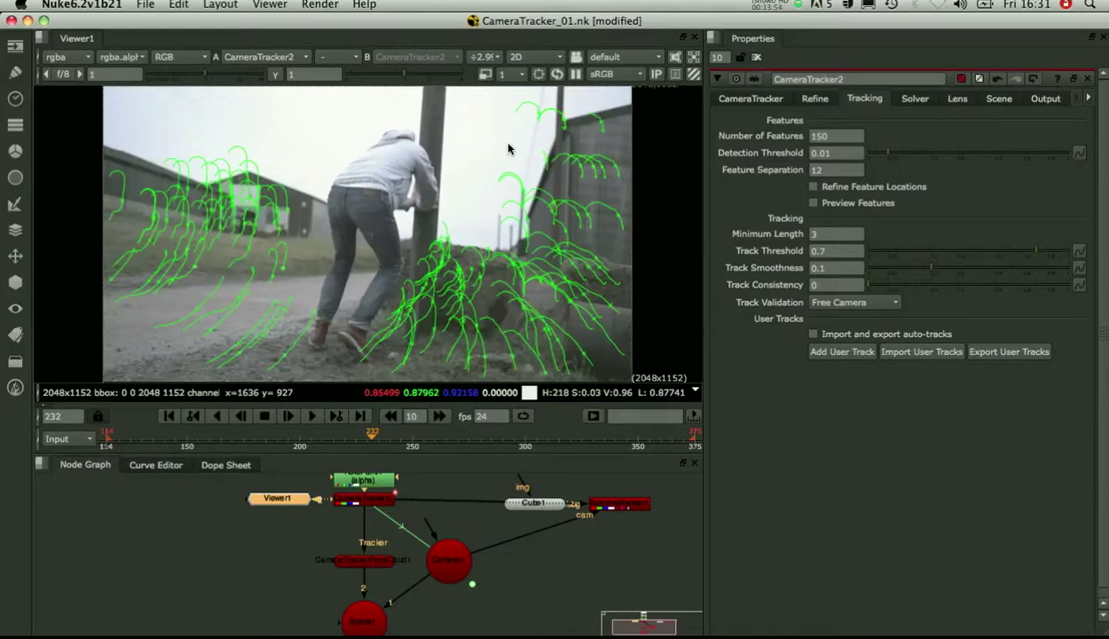
# Review the camera solver settings of CameraTracker2, including focal length type, camera motion and keyframe options.
pyautogui.click(750, 100)
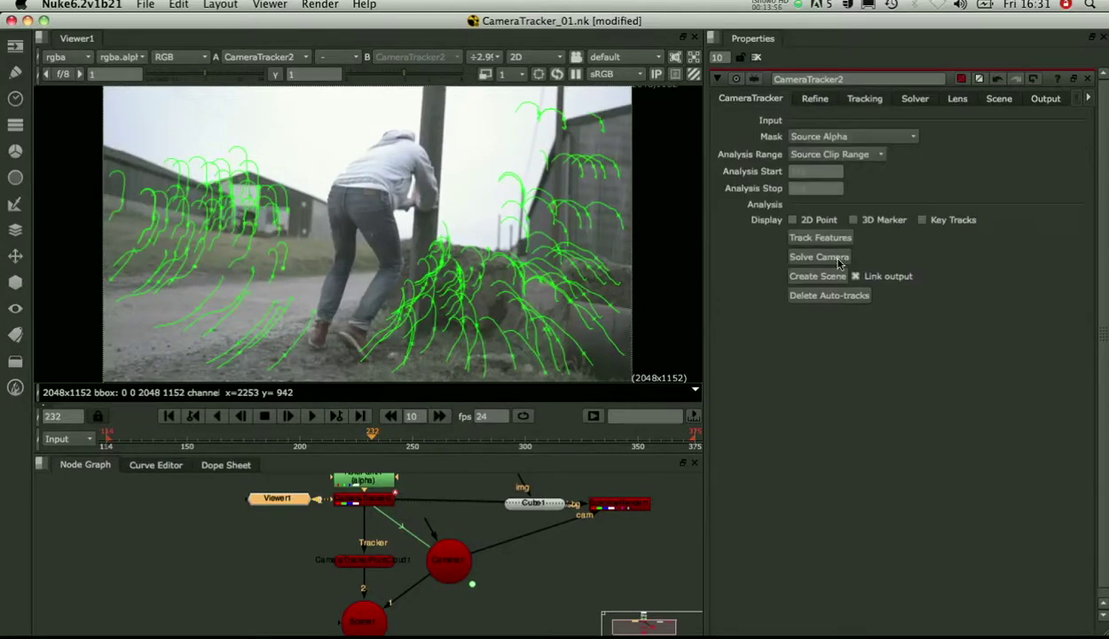
pyautogui.click(915, 100)
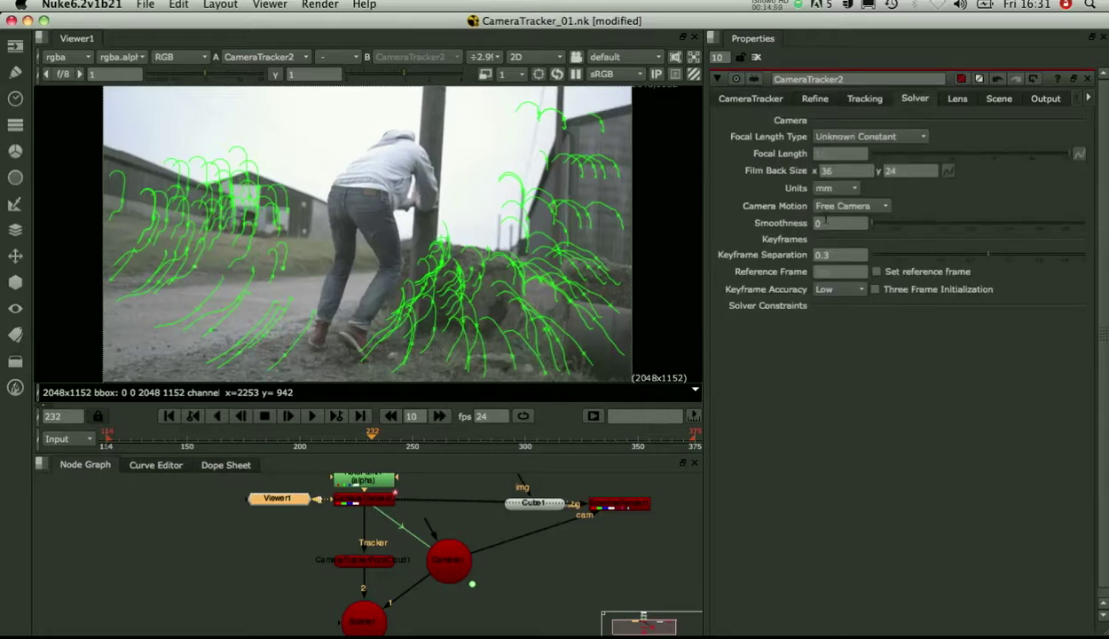
pyautogui.click(762, 103)
# Plot the solve's error curves from error - rms through Max Track Error and review the track rejection options.
pyautogui.click(803, 98)
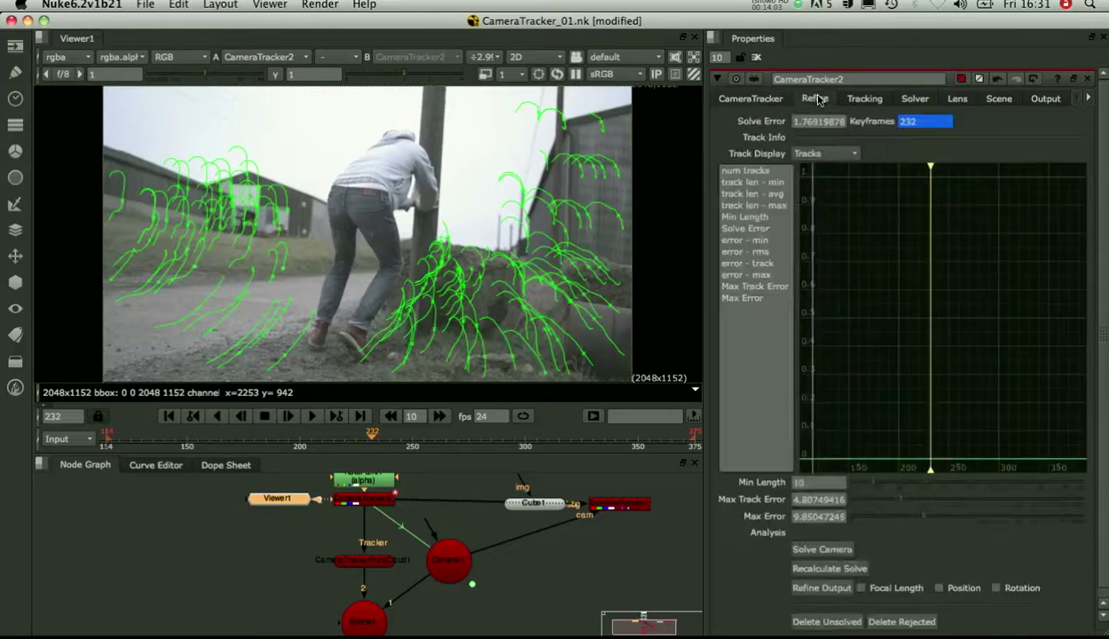
pyautogui.click(745, 252)
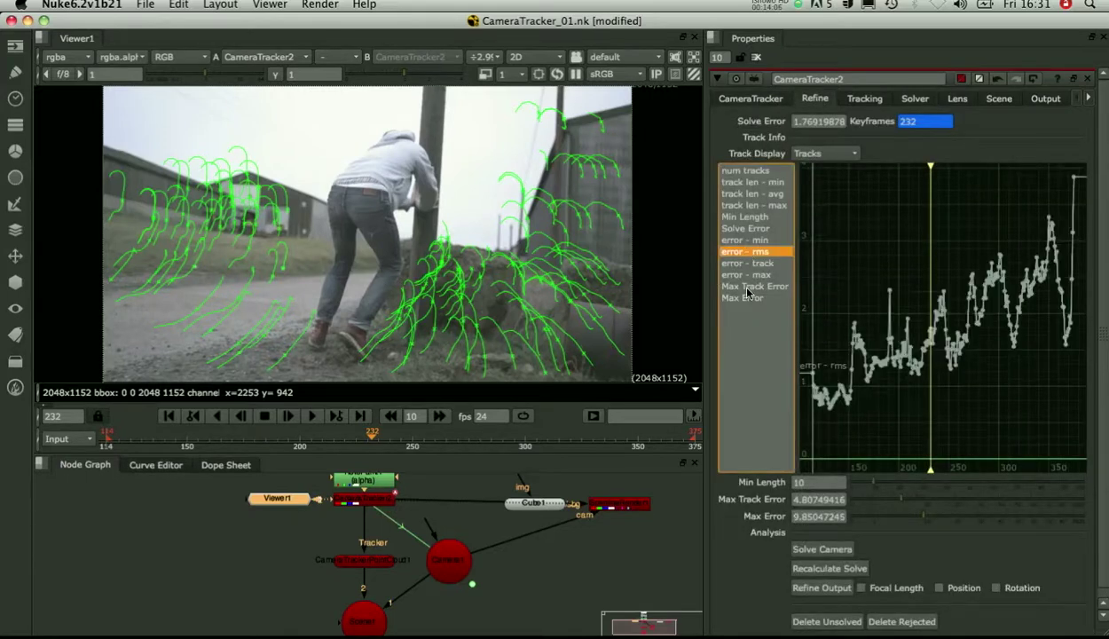
pyautogui.keyDown('shift'); pyautogui.click(748, 287); pyautogui.keyUp('shift')
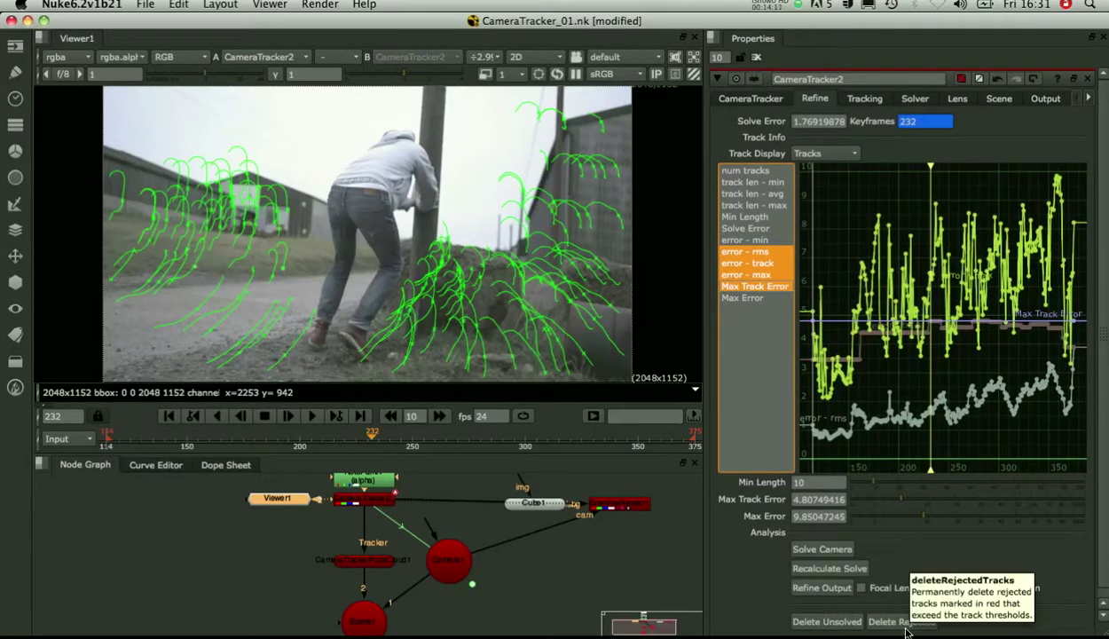
pyautogui.click(759, 101)
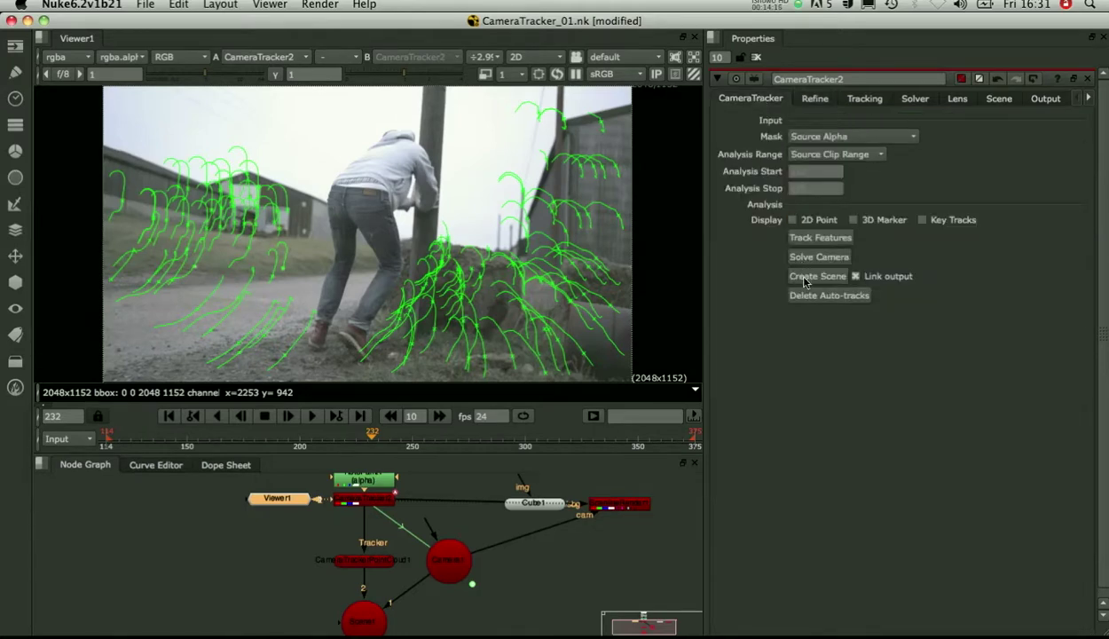